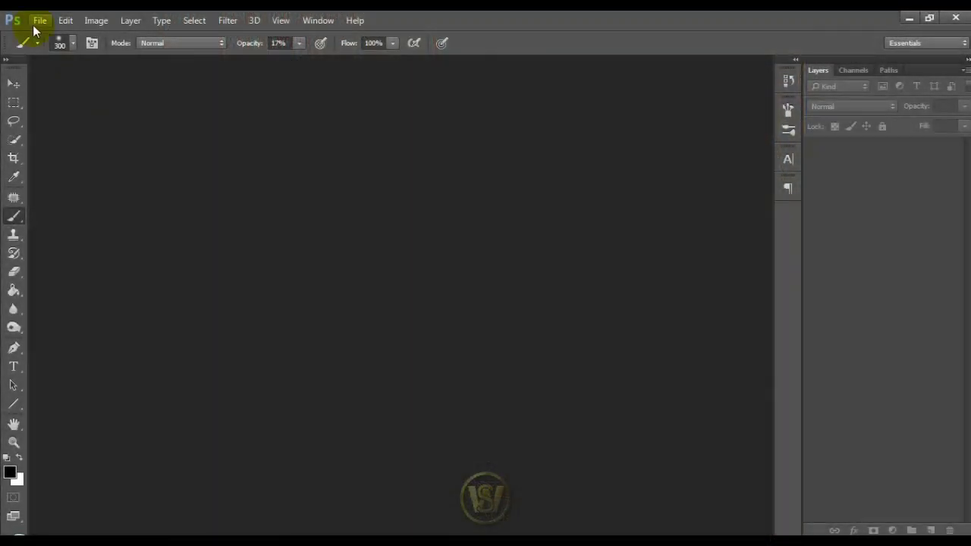
- Make a new transparent Untitled-1 document at 2700 × 2300 pixels and 300 resolution
click(32, 25)
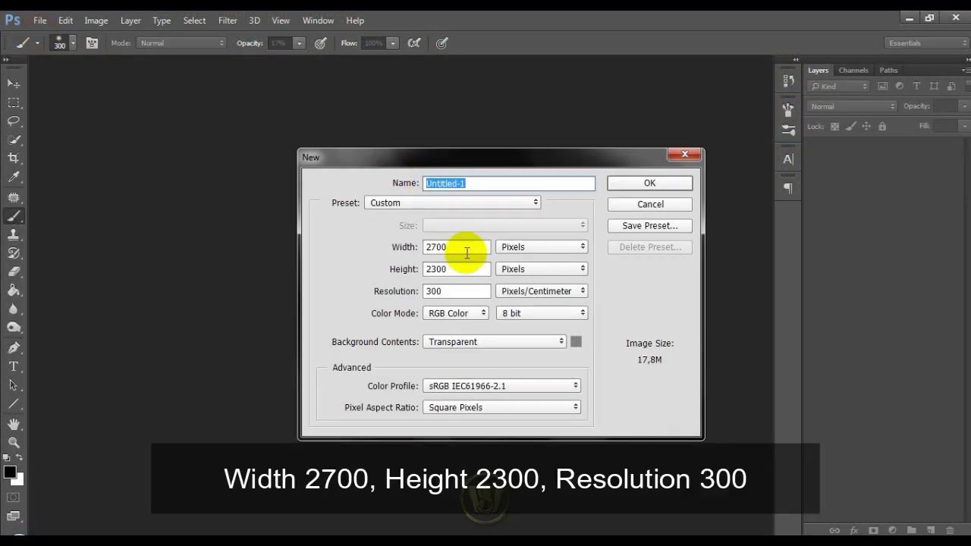
double_click(461, 247)
key(Tab)
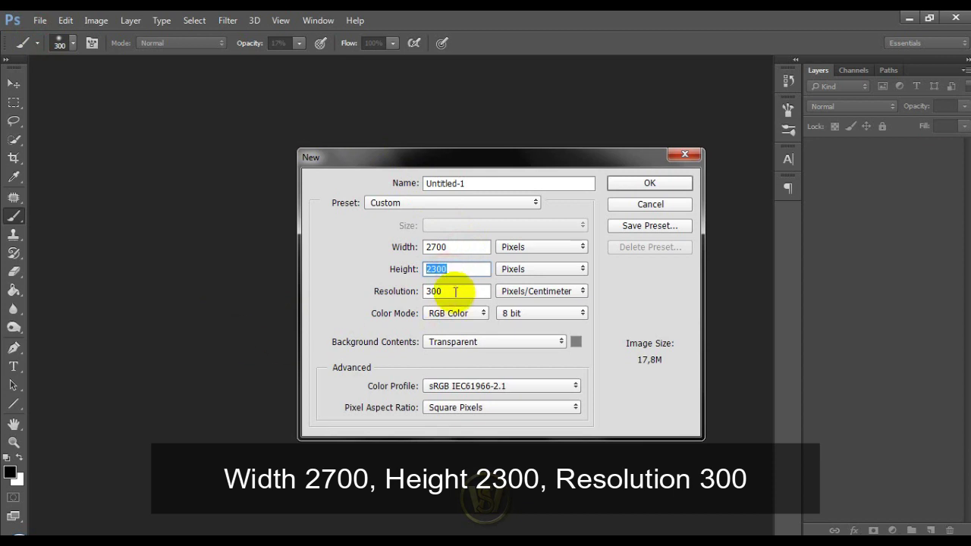
key(Tab)
click(629, 183)
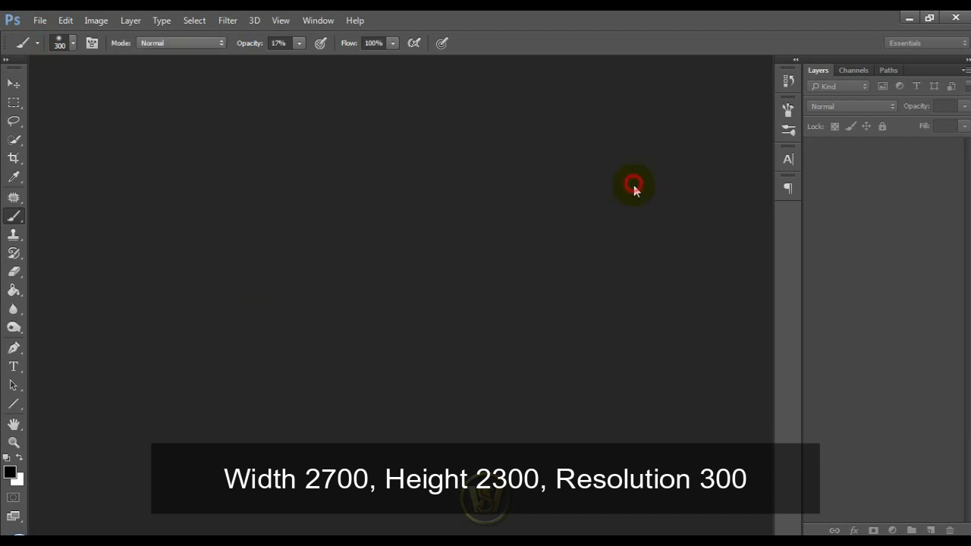
key(ctrl+plus)
- Drag in the grassy_field_by_foxstox photo and scale it up to cover the canvas
key(ctrl+0)
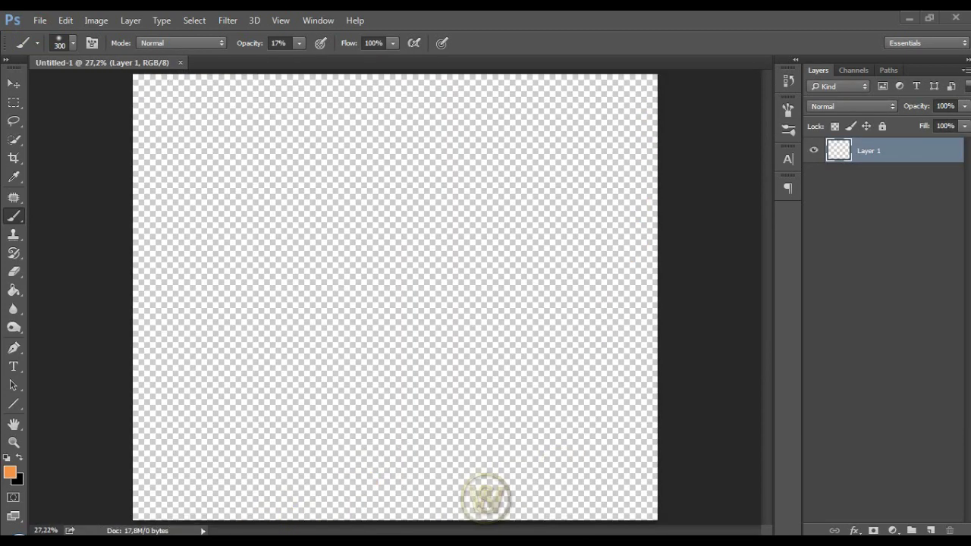
mouse_move(159, 156)
mouse_down()
mouse_move(399, 382)
mouse_move(270, 364)
mouse_up()
key(ctrl+minus)
key(ctrl+minus)
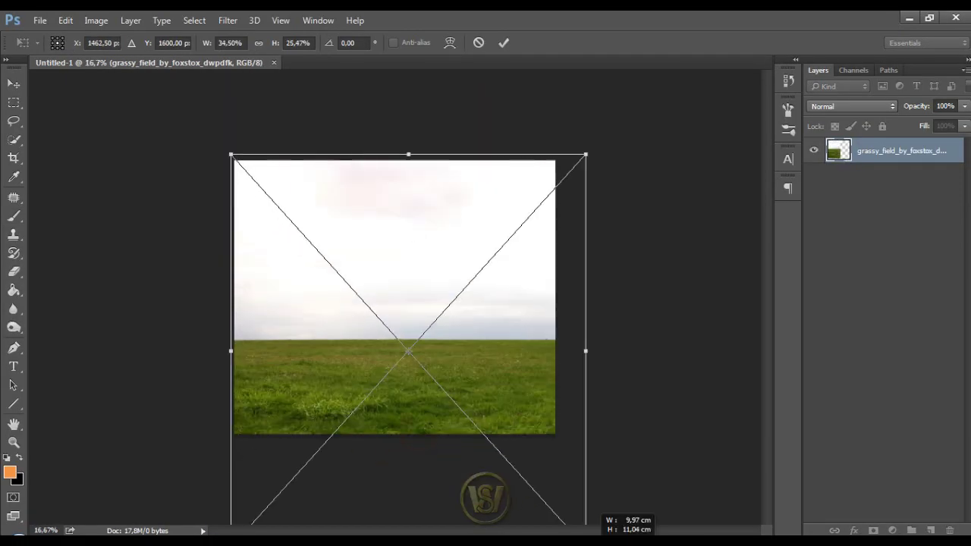
drag(415, 431, 600, 523)
drag(416, 152, 397, 79)
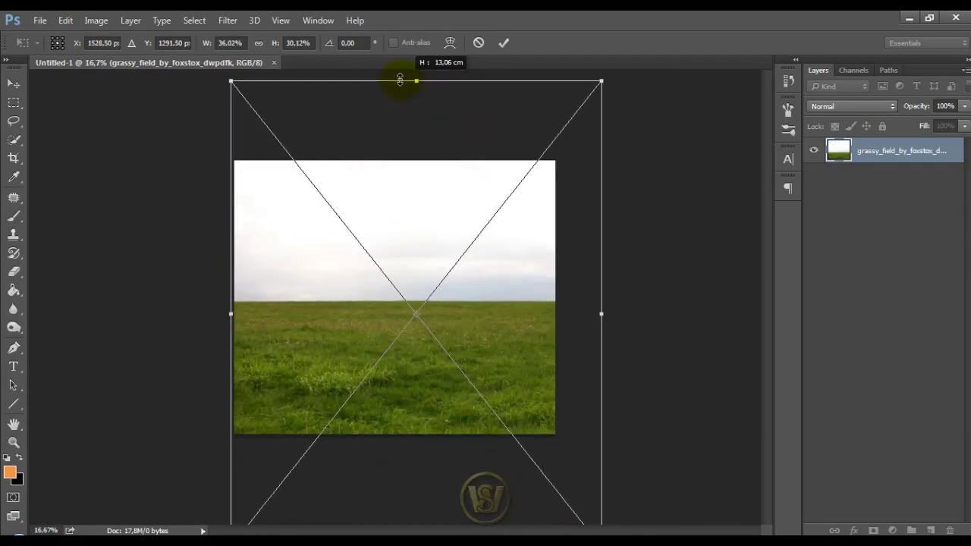
drag(379, 281, 386, 279)
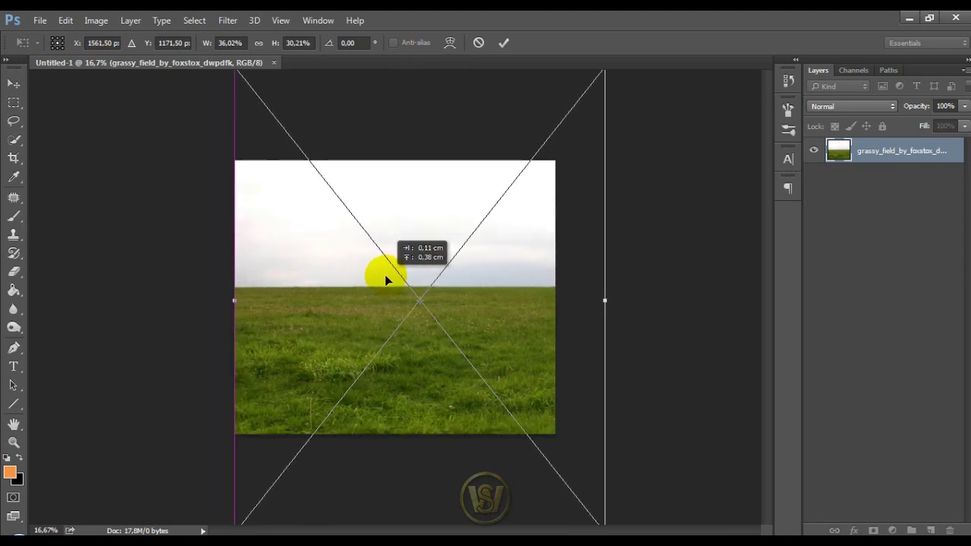
drag(386, 279, 381, 286)
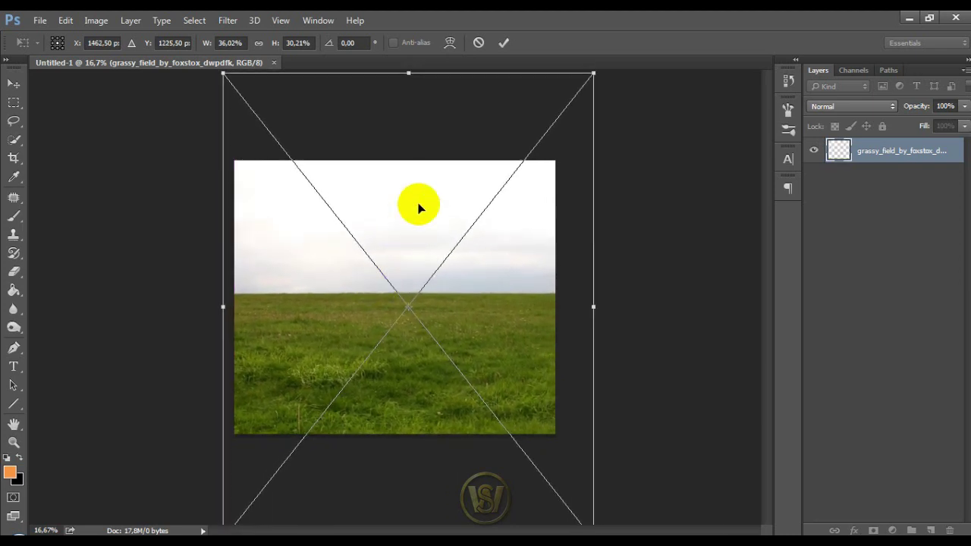
click(501, 42)
key(ctrl+plus)
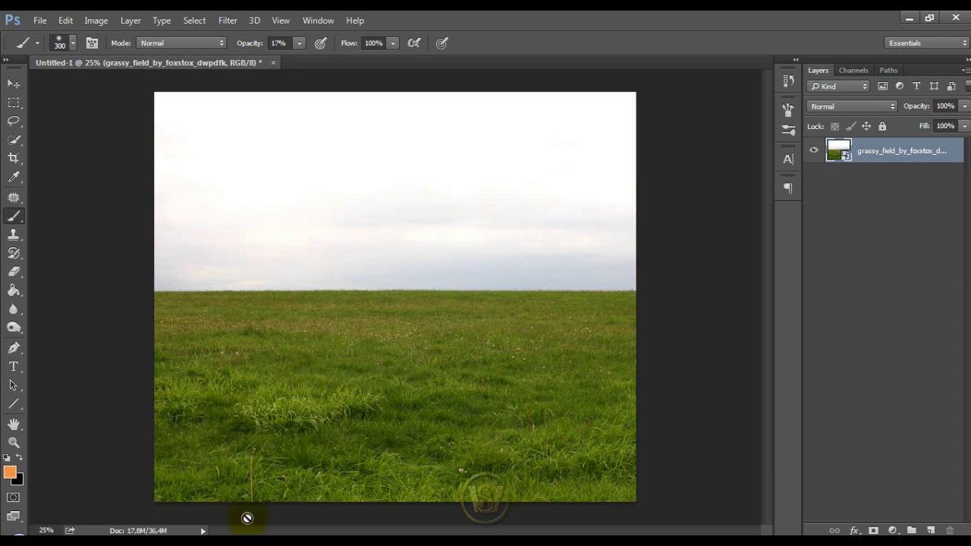
- Add a clipped Hue/Saturation adjustment to the grass with Saturation -50
click(892, 530)
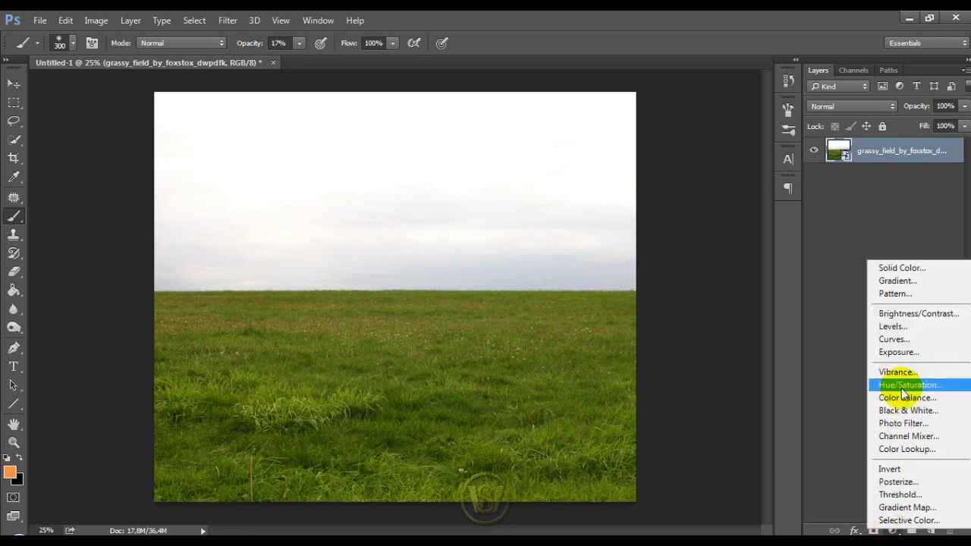
click(835, 387)
click(683, 359)
drag(688, 260, 640, 256)
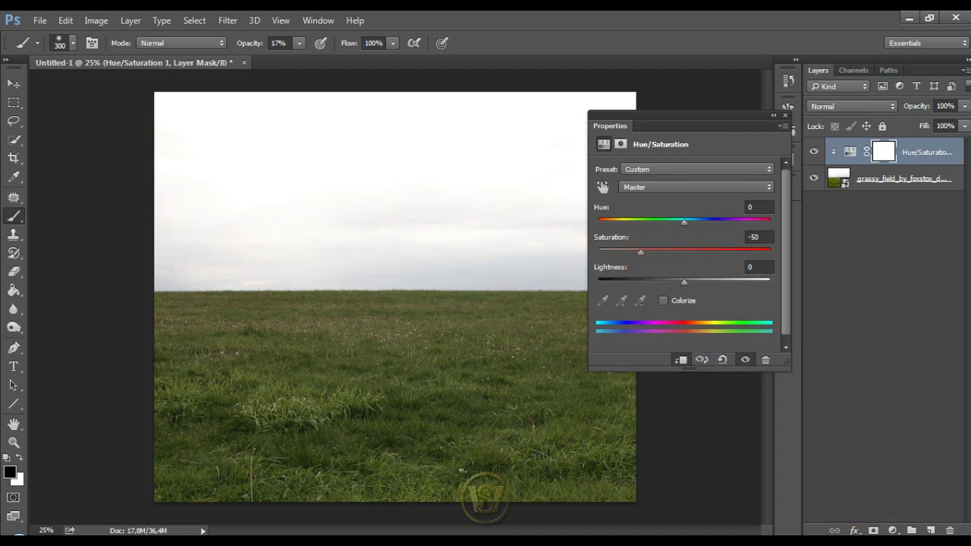
- Add a clipped Brightness/Contrast adjustment with Brightness -56 to darken the grass
click(893, 529)
click(880, 310)
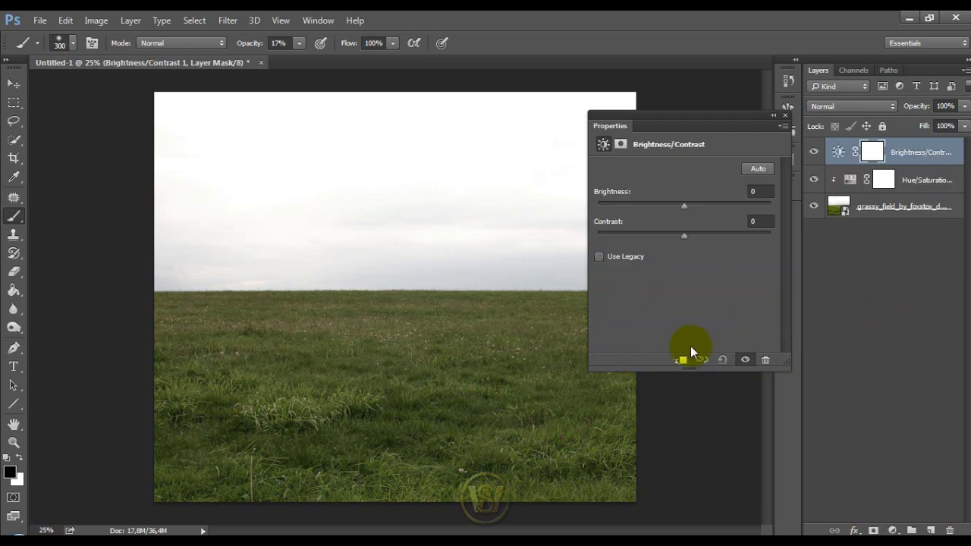
click(684, 361)
drag(683, 206, 658, 212)
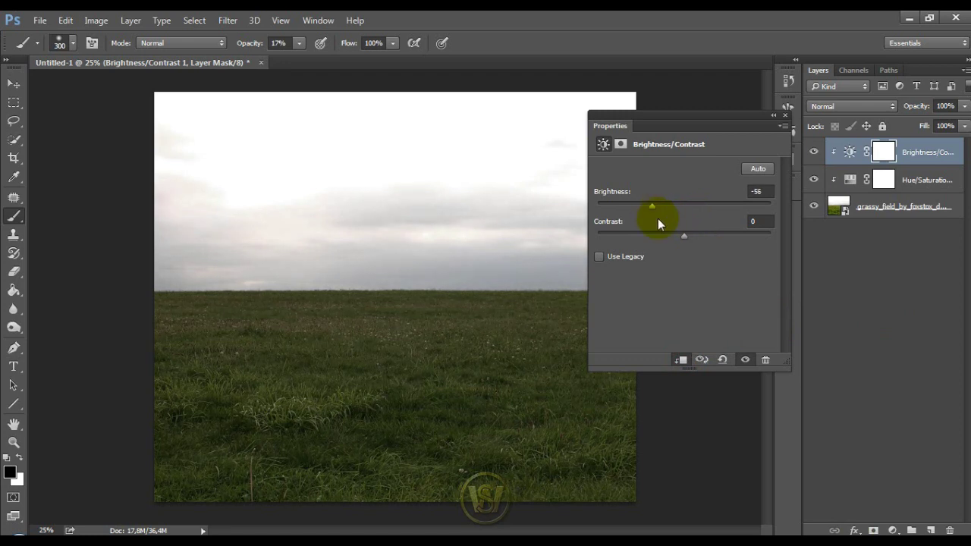
- Add a second clipped Brightness/Contrast adjustment with Contrast 43
click(893, 530)
click(880, 310)
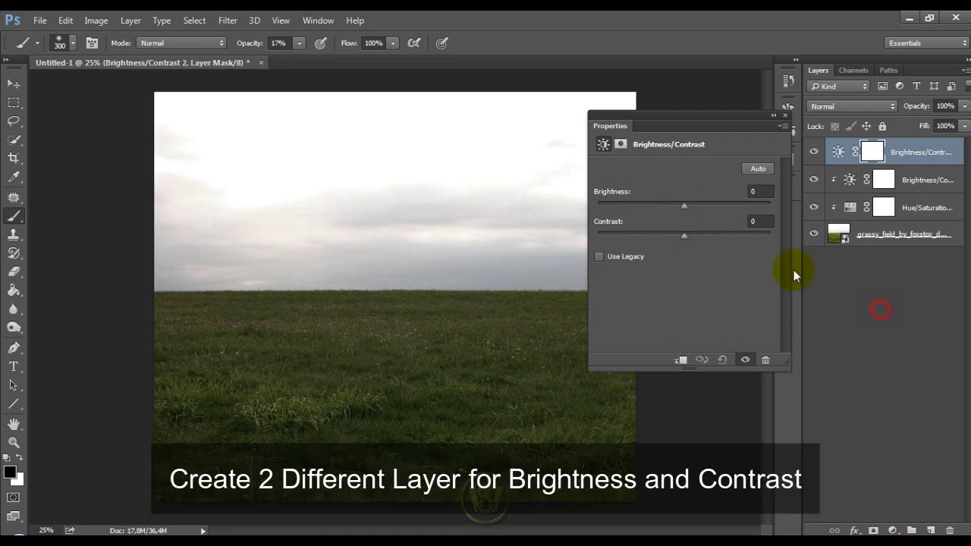
click(682, 360)
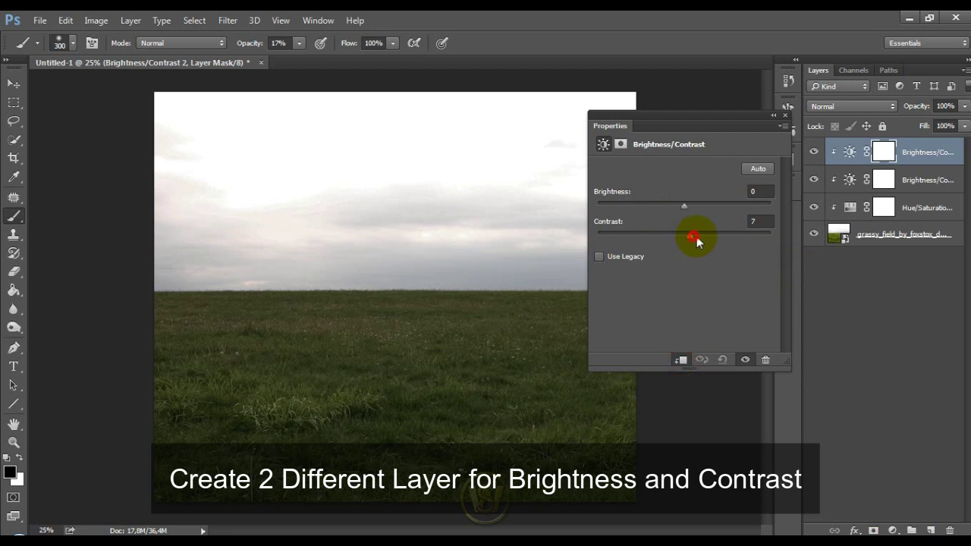
drag(712, 236, 724, 236)
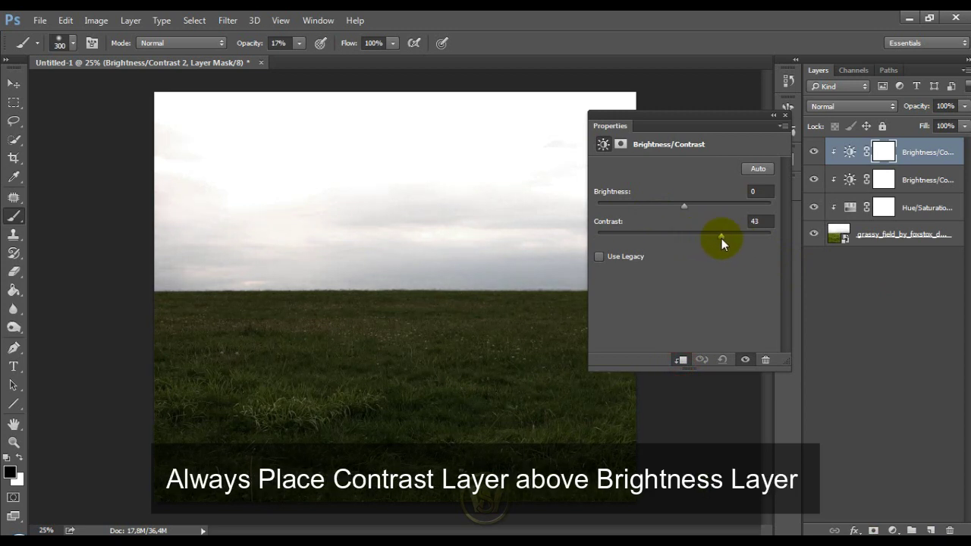
click(782, 118)
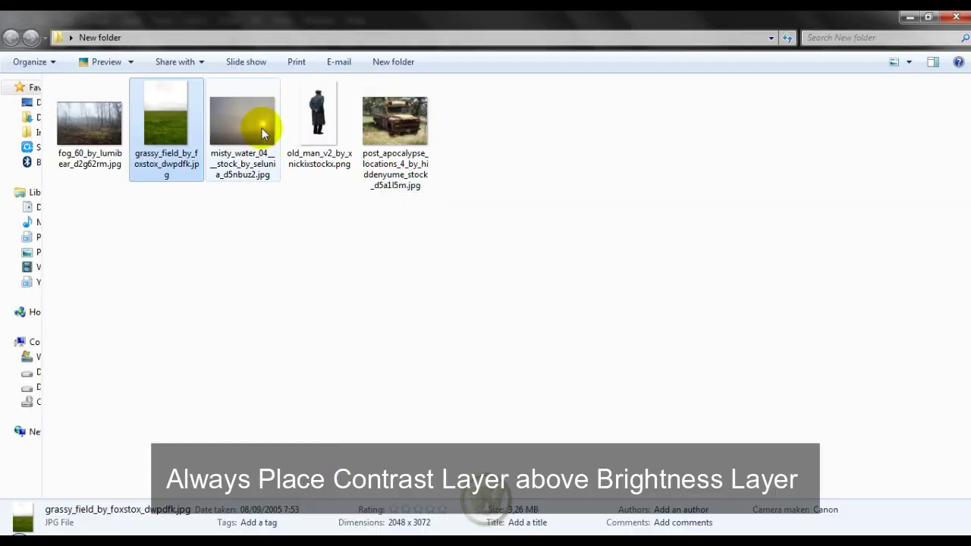
- Place the fog_60_by_lumibear photo, flip it horizontally, and scale it over the canvas
drag(86, 119, 331, 233)
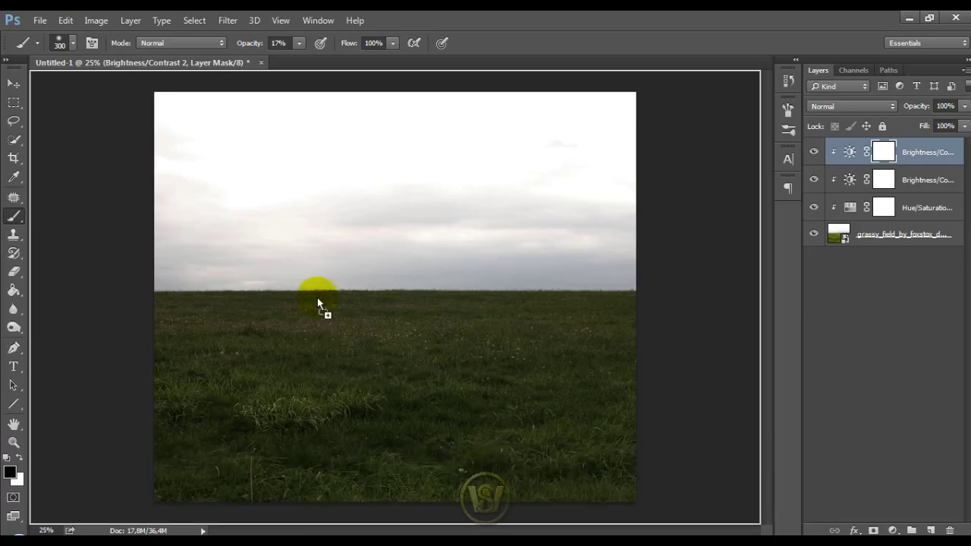
right_click(592, 302)
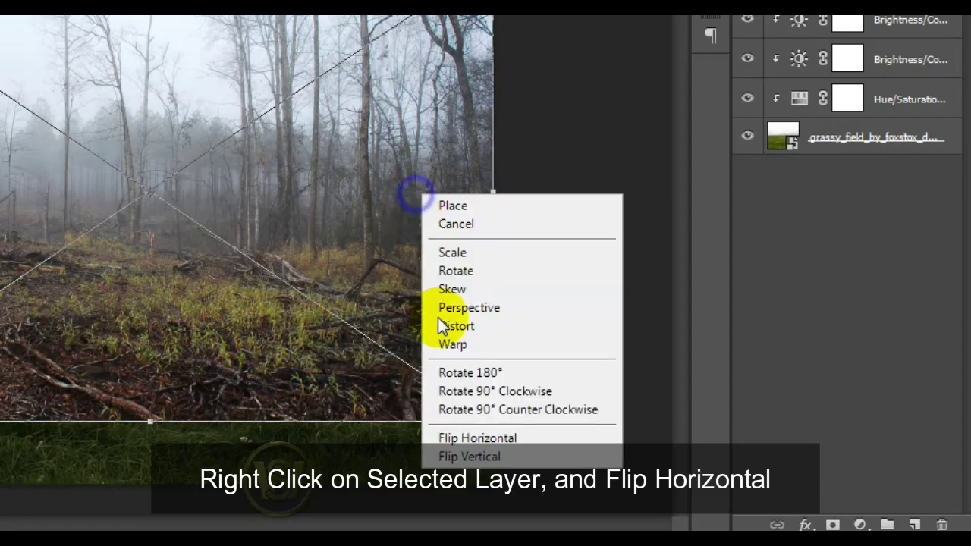
click(622, 479)
drag(486, 376, 367, 394)
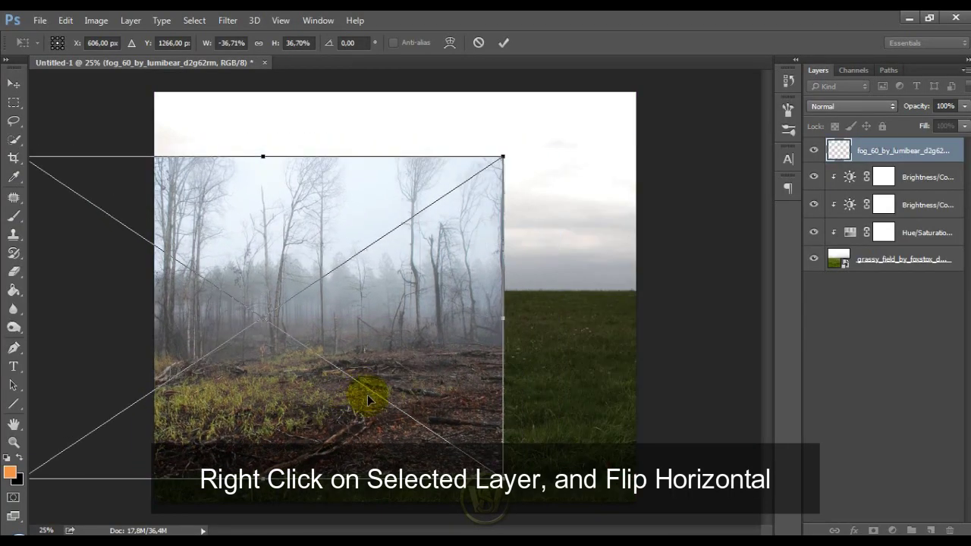
key(ctrl+minus)
drag(449, 227, 543, 157)
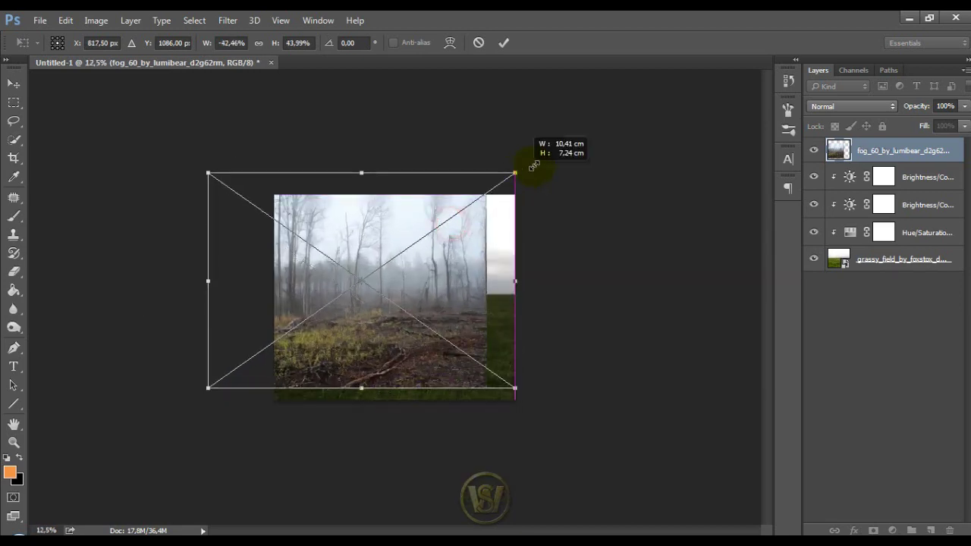
drag(490, 223, 483, 249)
key(ctrl+minus)
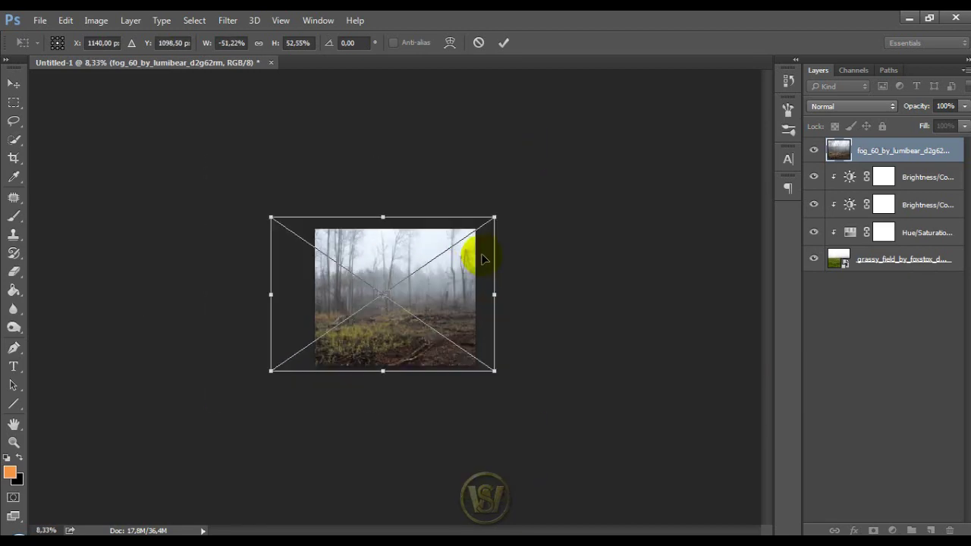
key(ctrl+plus)
key(ctrl+plus)
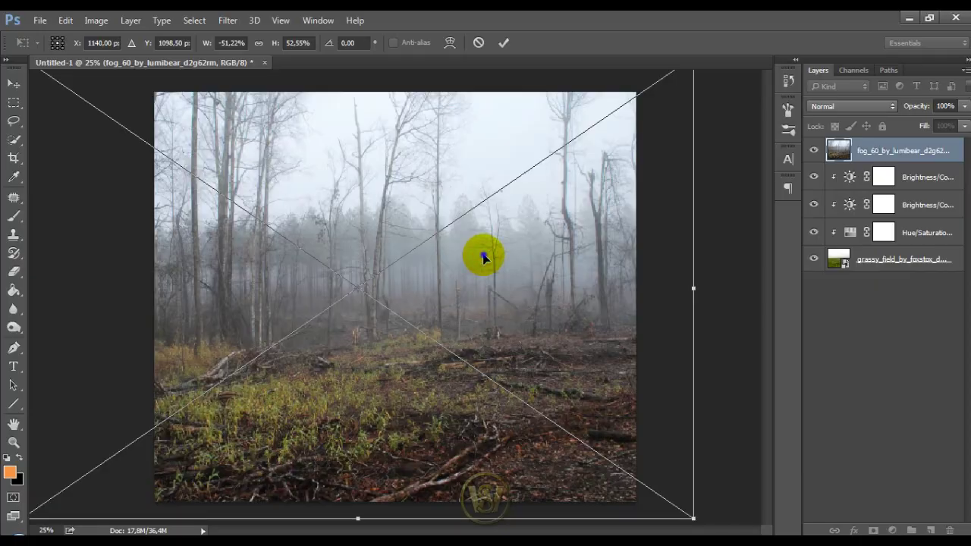
- Warp the fog photo, bending its foreground ground downward, and apply
right_click(484, 259)
click(492, 359)
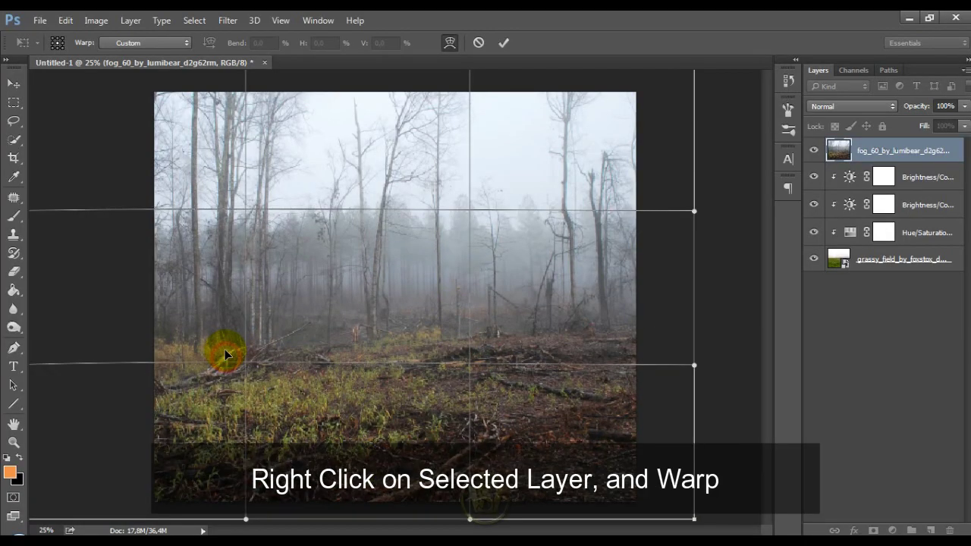
drag(448, 360, 586, 375)
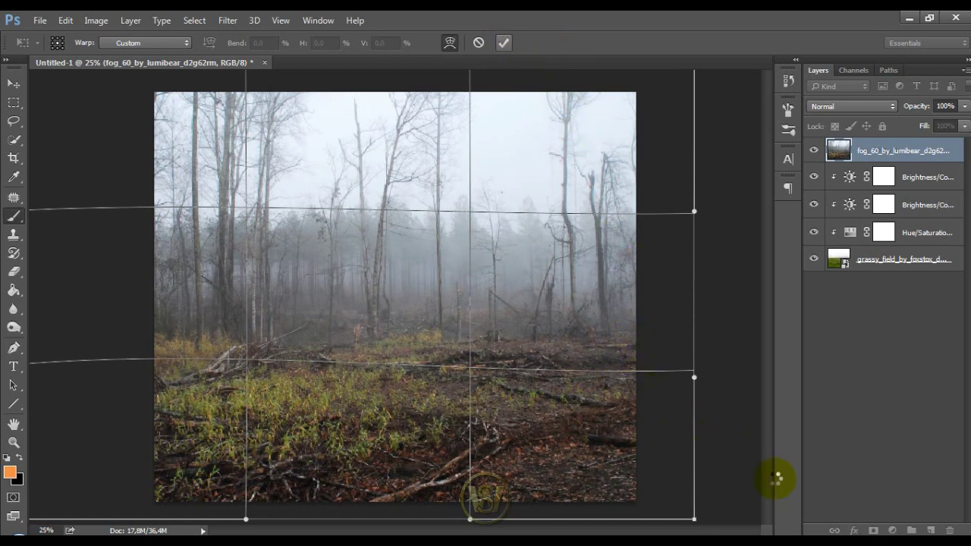
key(Return)
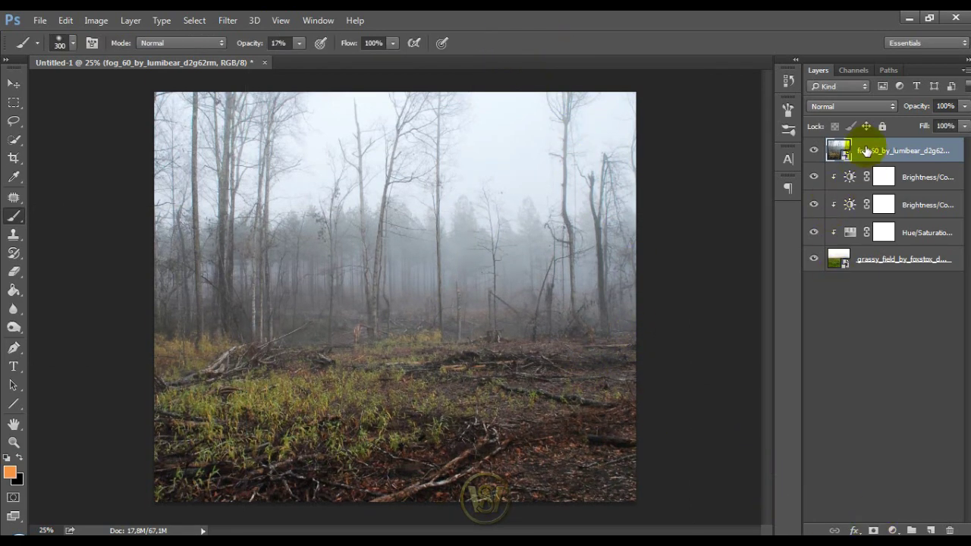
- Mask the fog layer, painting out its leafy bottom edge with a large 81% soft brush
click(874, 529)
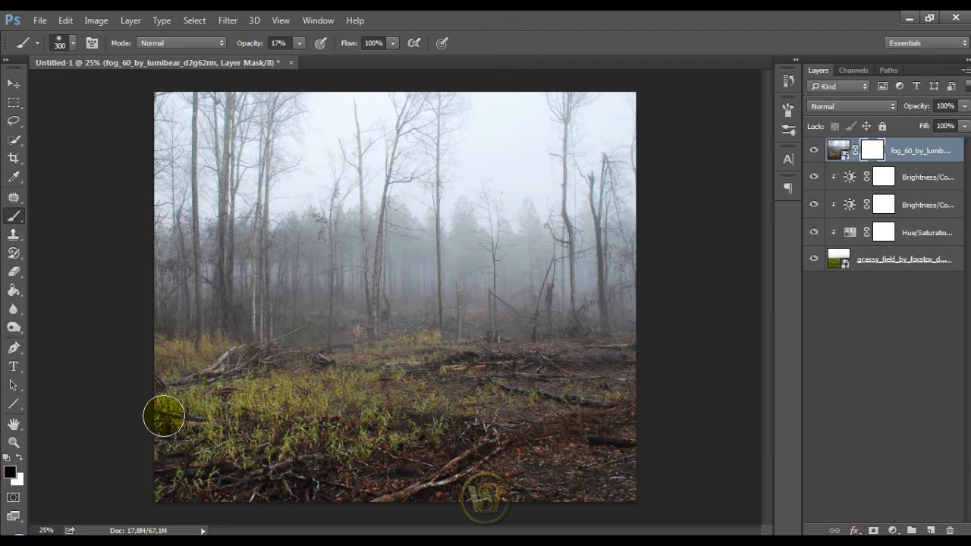
key(bracketright)
key(bracketright)
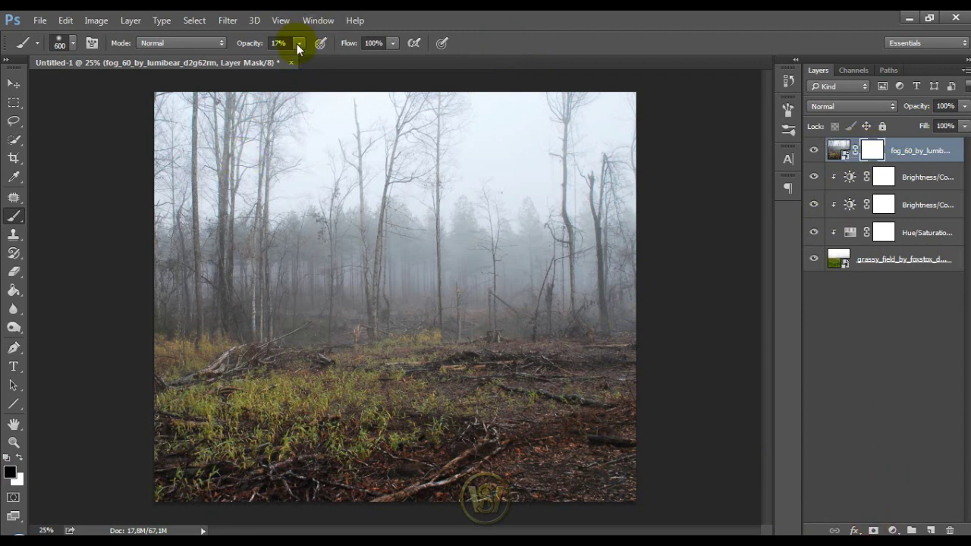
click(353, 60)
key(bracketright)
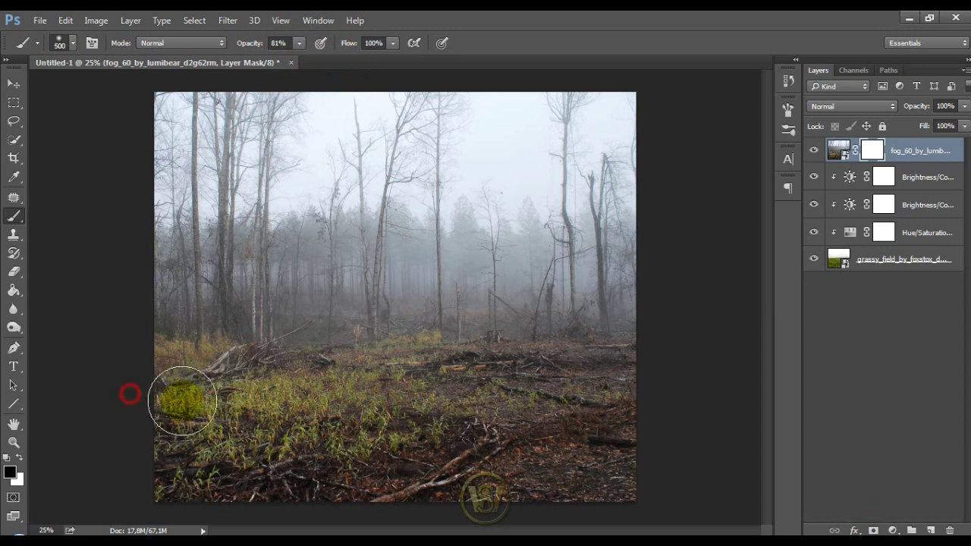
mouse_move(298, 411)
mouse_down()
mouse_move(522, 399)
mouse_move(642, 375)
mouse_move(231, 404)
mouse_move(353, 387)
mouse_move(536, 380)
mouse_up()
drag(700, 378, 495, 466)
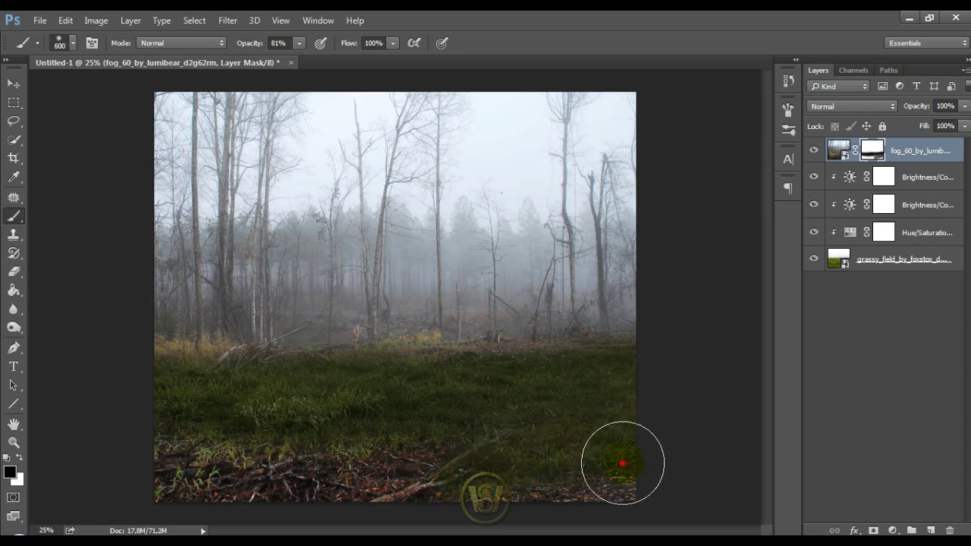
mouse_move(623, 463)
mouse_down()
mouse_move(527, 445)
mouse_move(113, 490)
mouse_move(306, 464)
mouse_move(286, 462)
mouse_up()
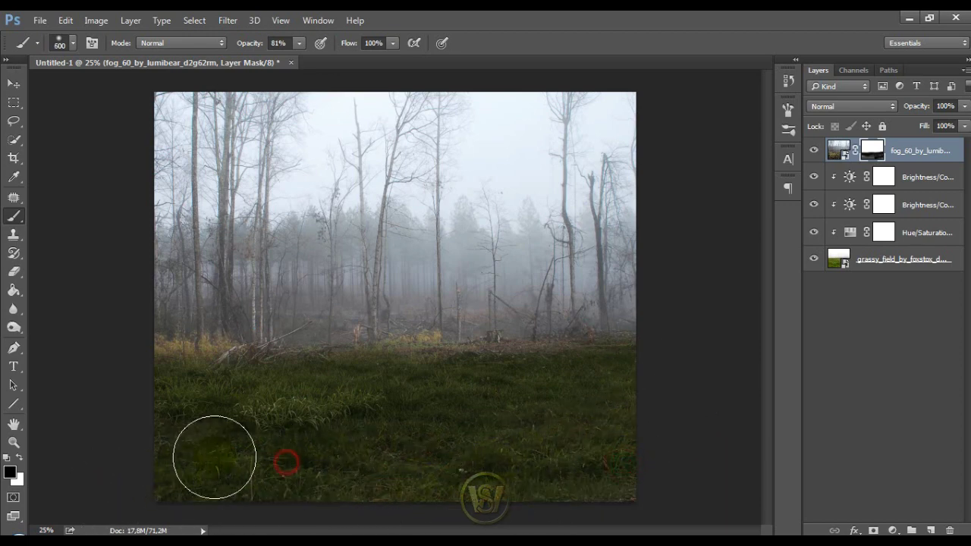
key(bracketleft)
scroll(526, 425, up, 1)
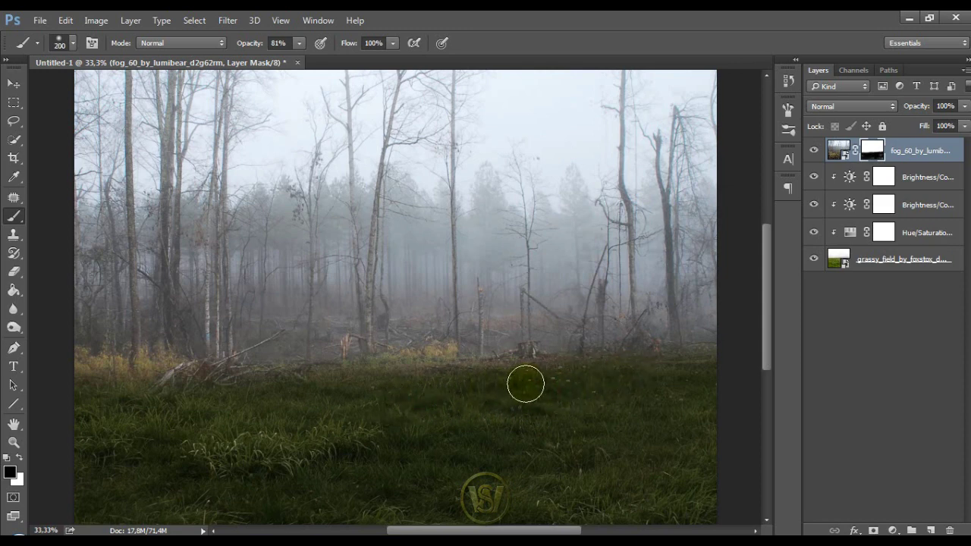
drag(323, 429, 364, 422)
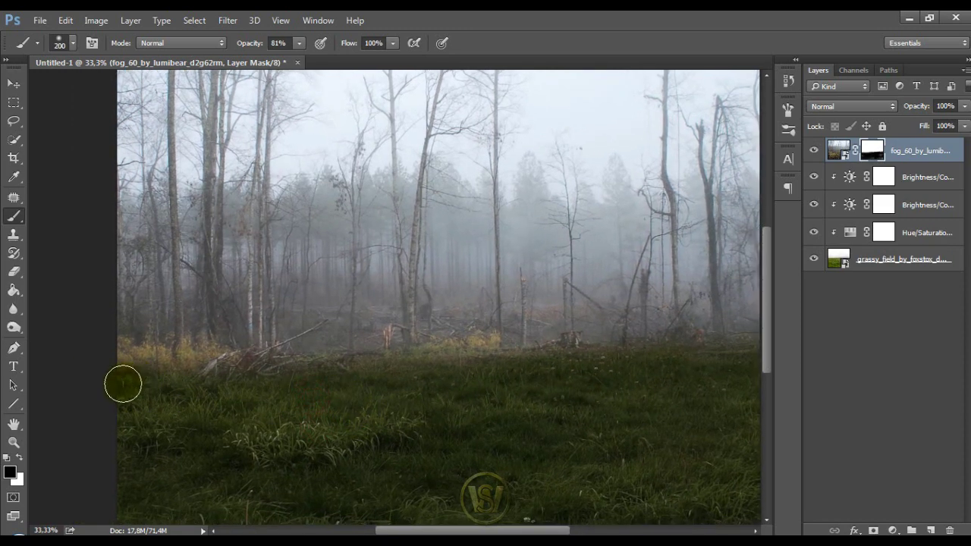
scroll(687, 388, down, 1)
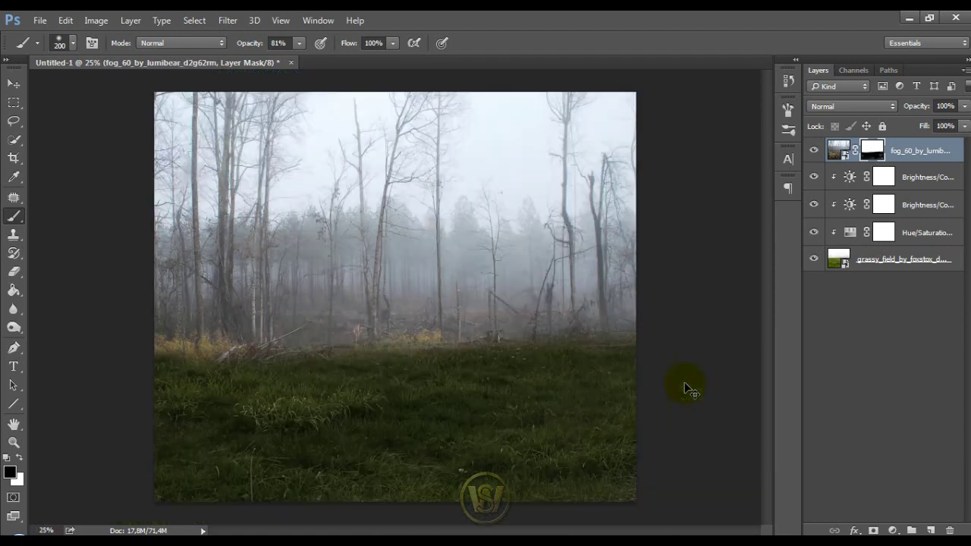
- Add a clipped Brightness/Contrast adjustment with Brightness -77 to darken the fog forest
click(893, 530)
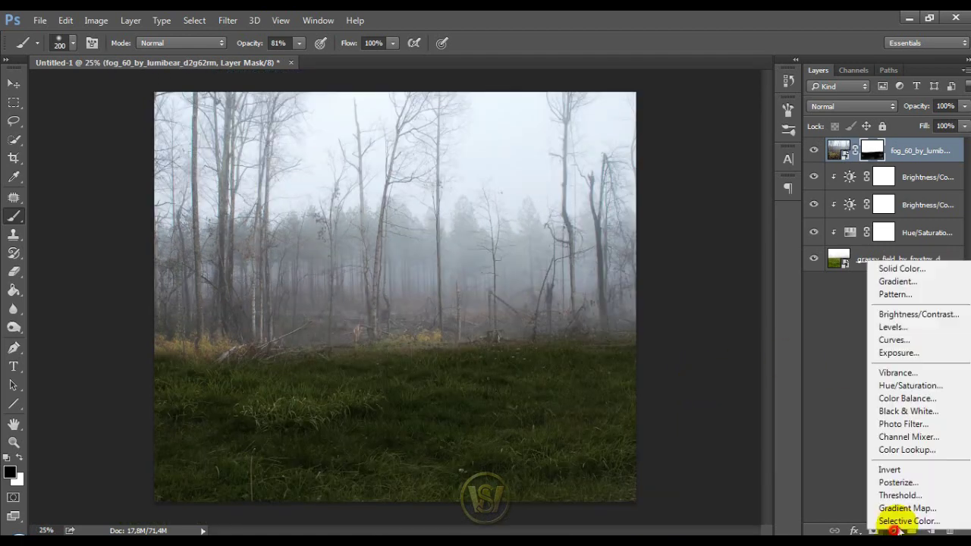
click(908, 313)
click(687, 360)
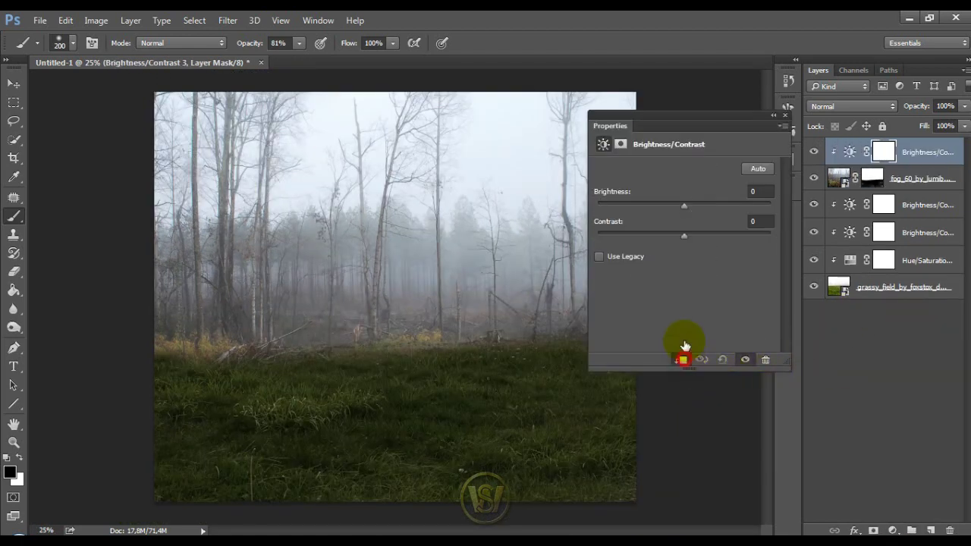
mouse_move(683, 205)
mouse_down()
mouse_move(650, 206)
mouse_move(647, 219)
mouse_up()
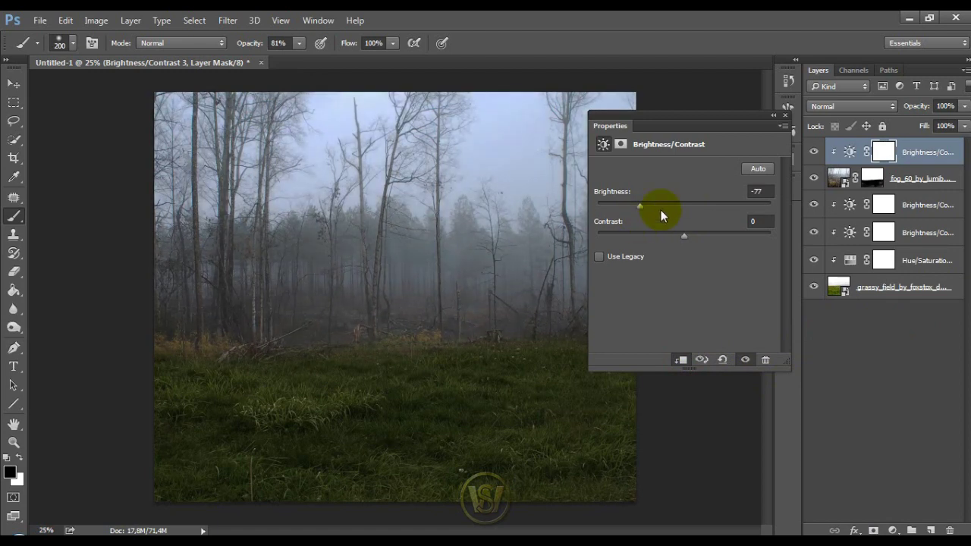
click(785, 120)
- Paint the adjustment's mask at top right with a very large soft brush to keep that fog bright
click(892, 530)
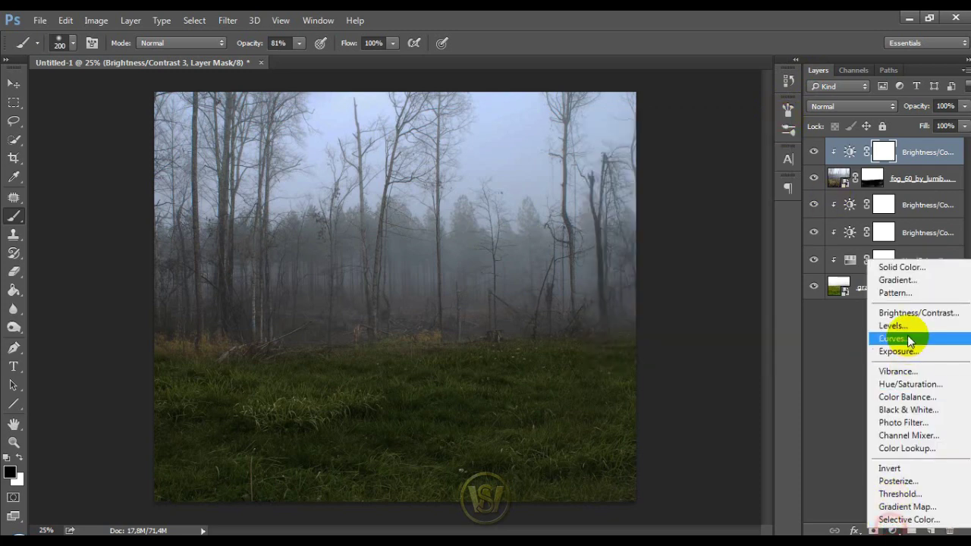
click(882, 161)
key(bracketright)
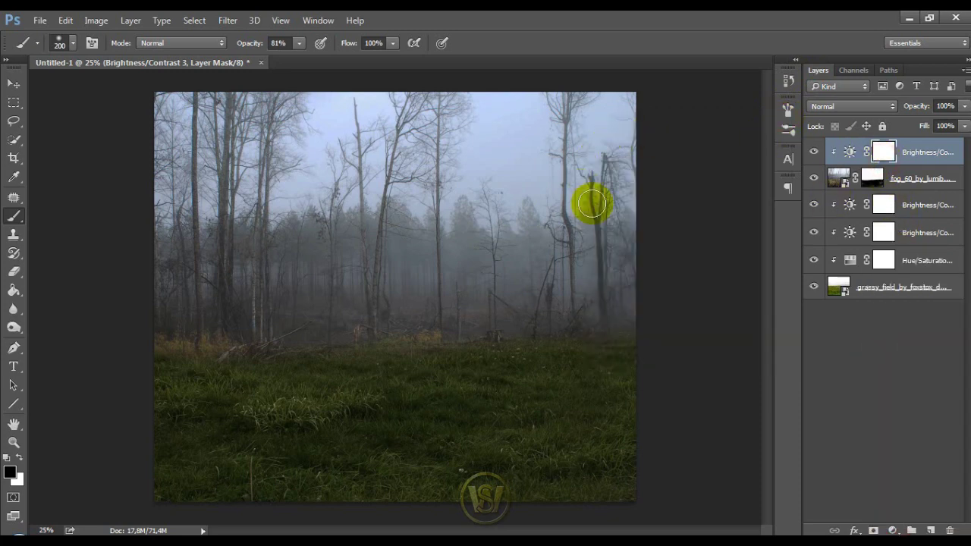
key(bracketright)
key(bracketright)
key(bracketright)
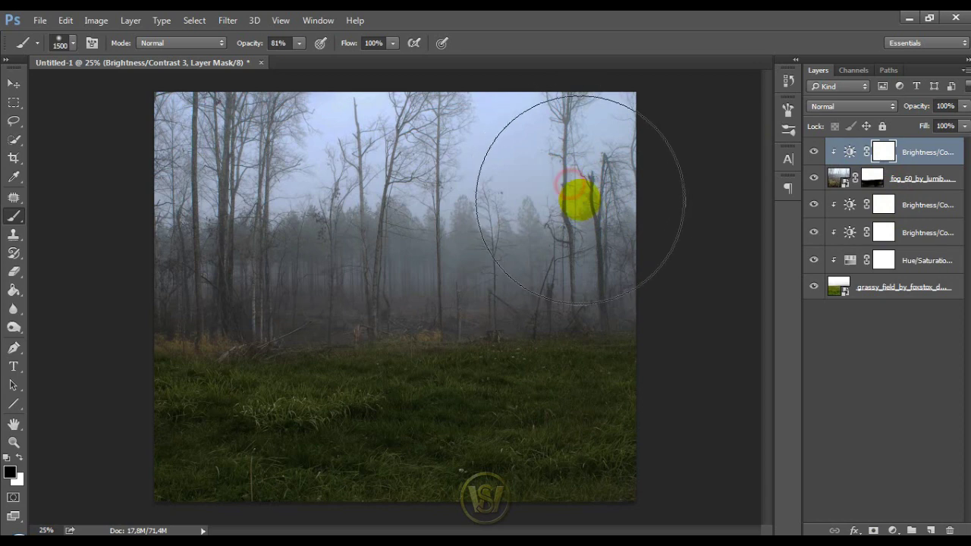
click(573, 191)
drag(553, 185, 572, 186)
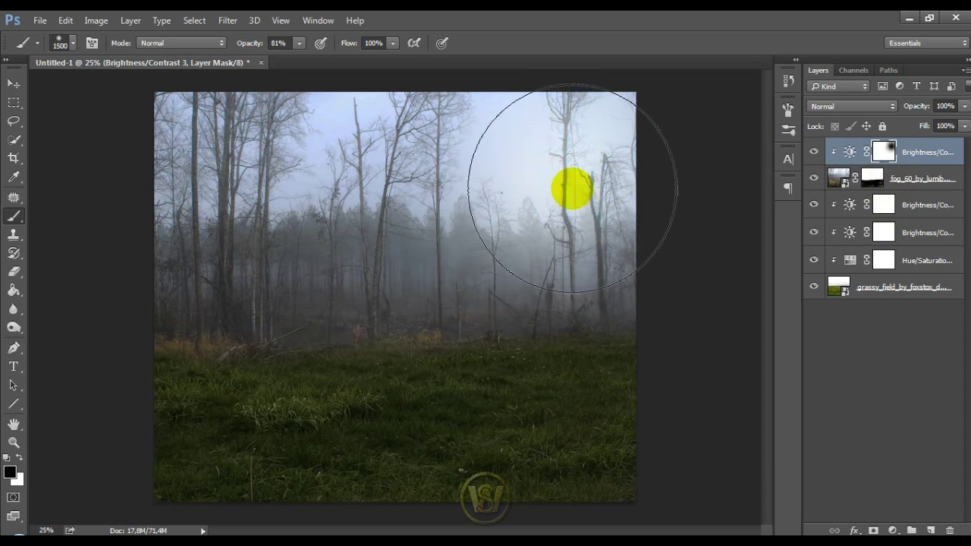
key(bracketleft)
key(bracketleft)
key(bracketleft)
key(bracketleft)
key(bracketleft)
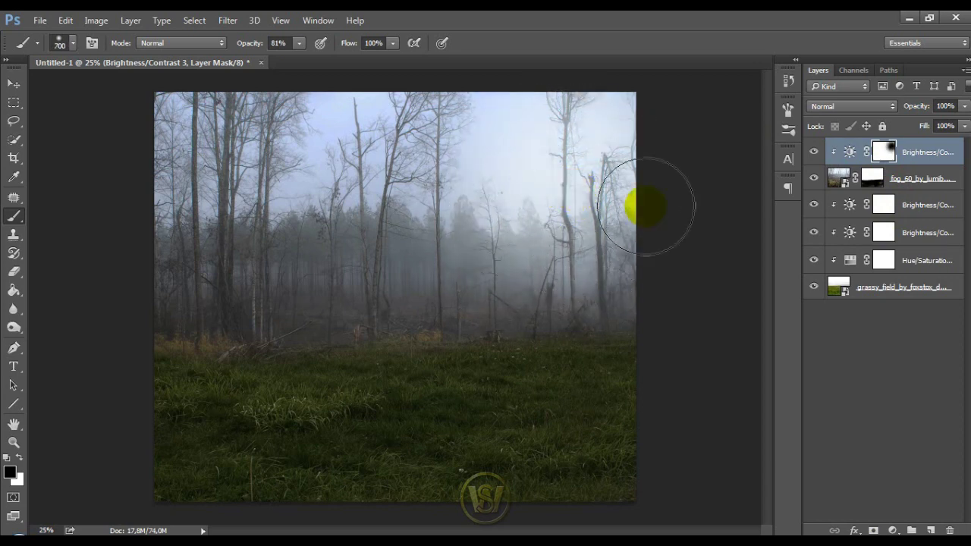
- Add another Brightness/Contrast adjustment with Contrast 40 over the fog forest
click(892, 531)
click(899, 317)
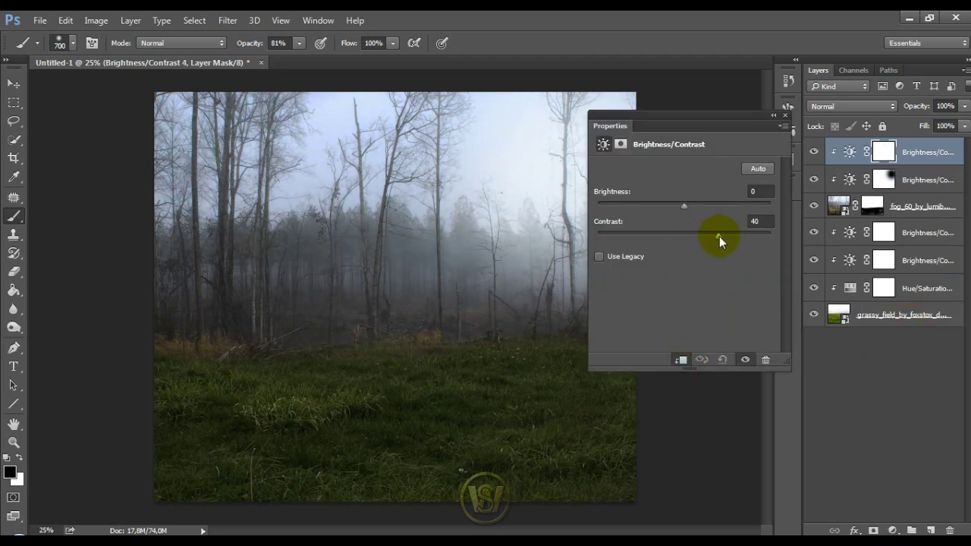
click(788, 114)
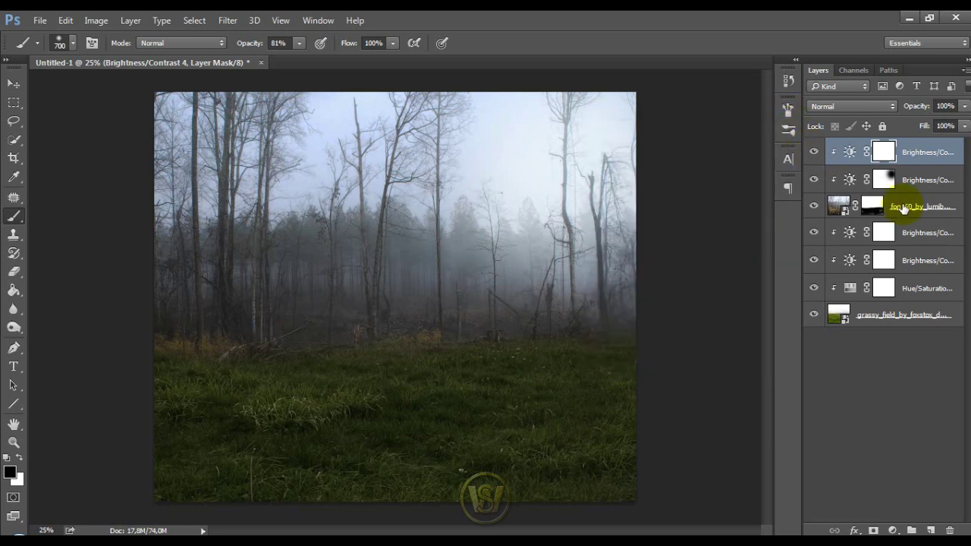
- Name the fog photo layer FOREST BG and the grassy field layer GRASS
double_click(907, 206)
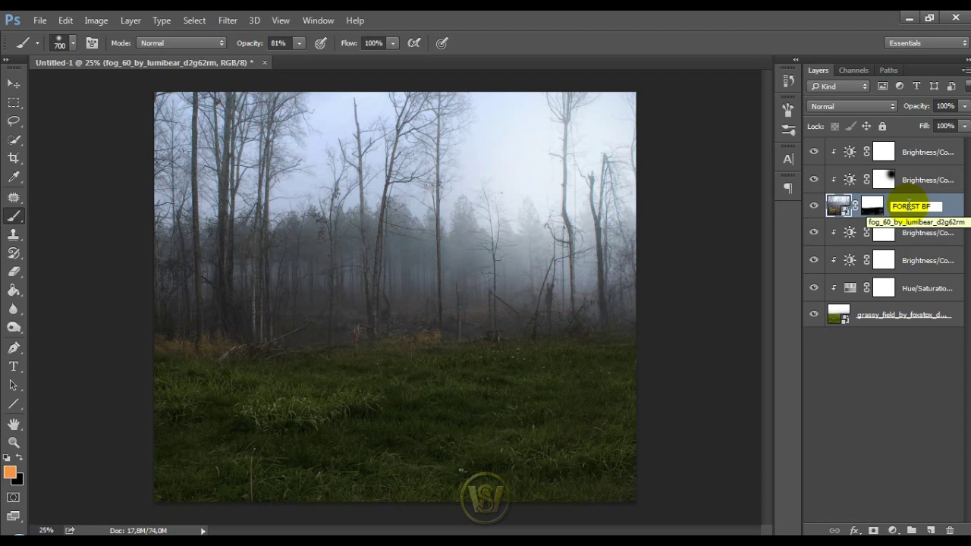
key(Return)
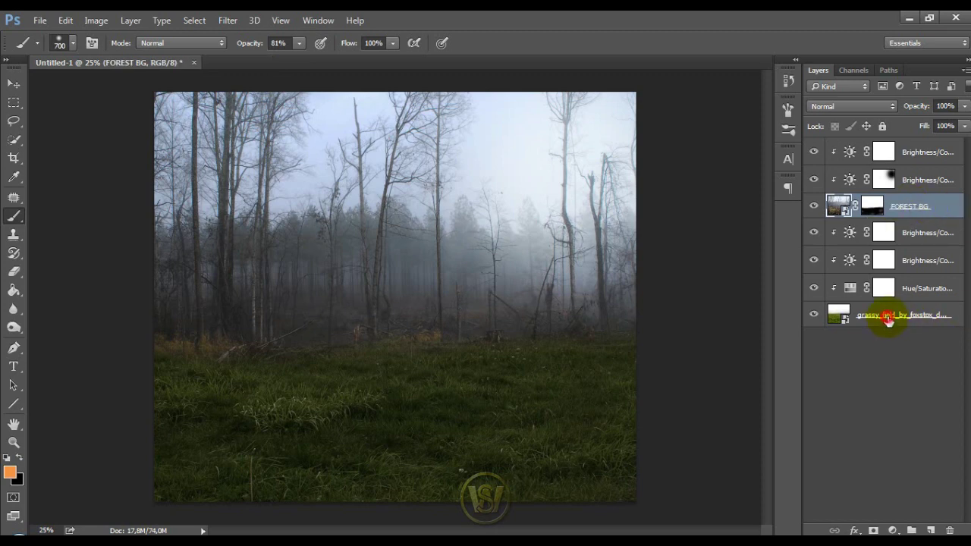
double_click(889, 315)
text(GRASS)
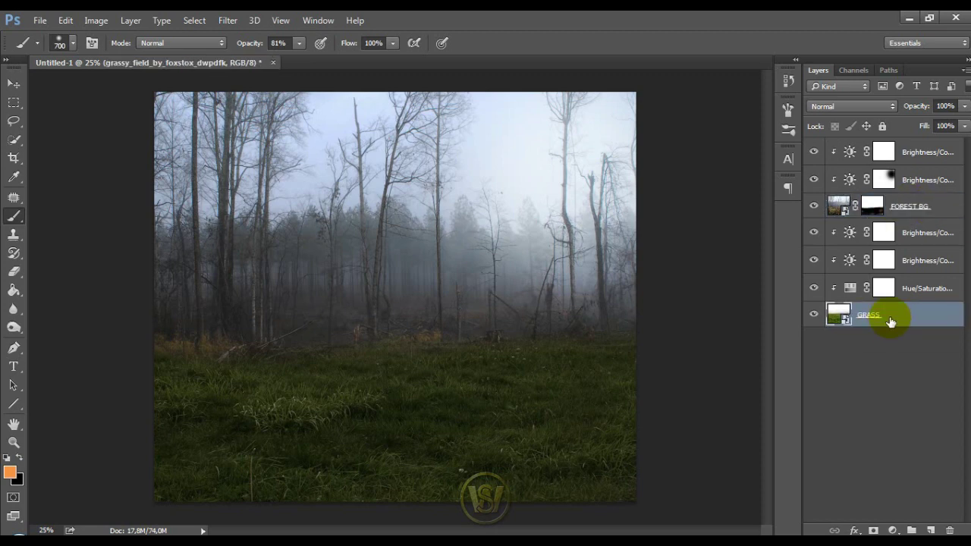
- Add a new layer above FOREST BG and set the foreground colour to orange #ff9445
click(908, 201)
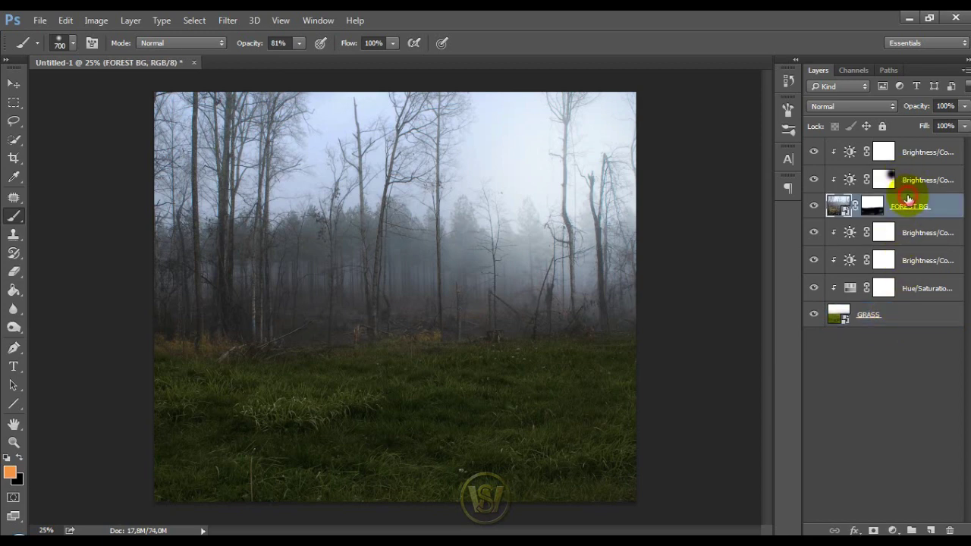
click(934, 528)
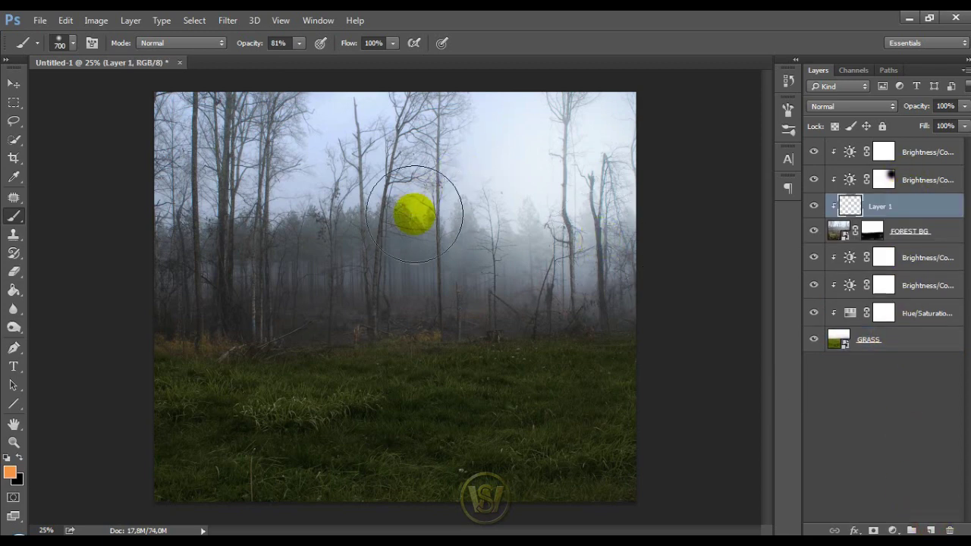
click(10, 472)
drag(567, 246, 570, 227)
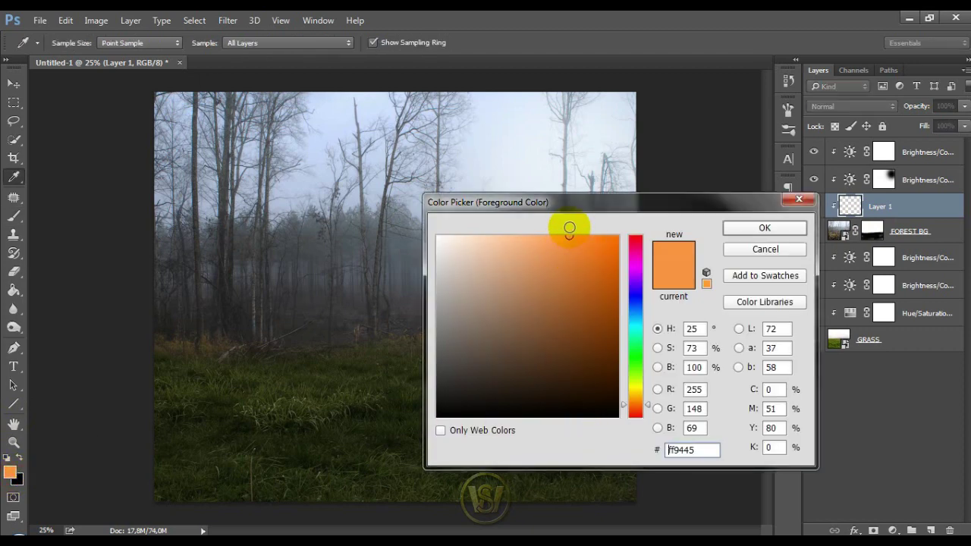
click(765, 227)
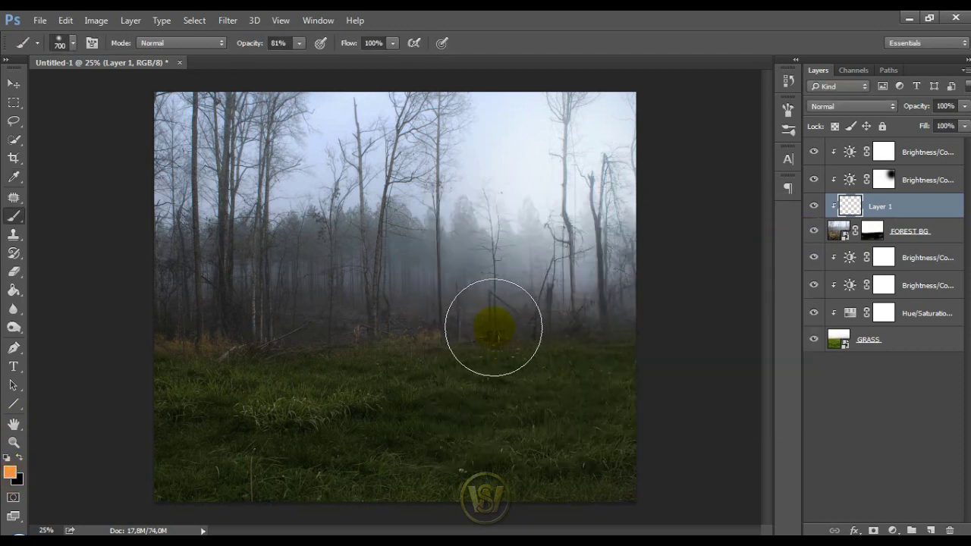
- Set the layer to Color blend mode and paint orange over the forest with a 1400 px, 28% brush
key(bracketright)
key(bracketright)
key(bracketright)
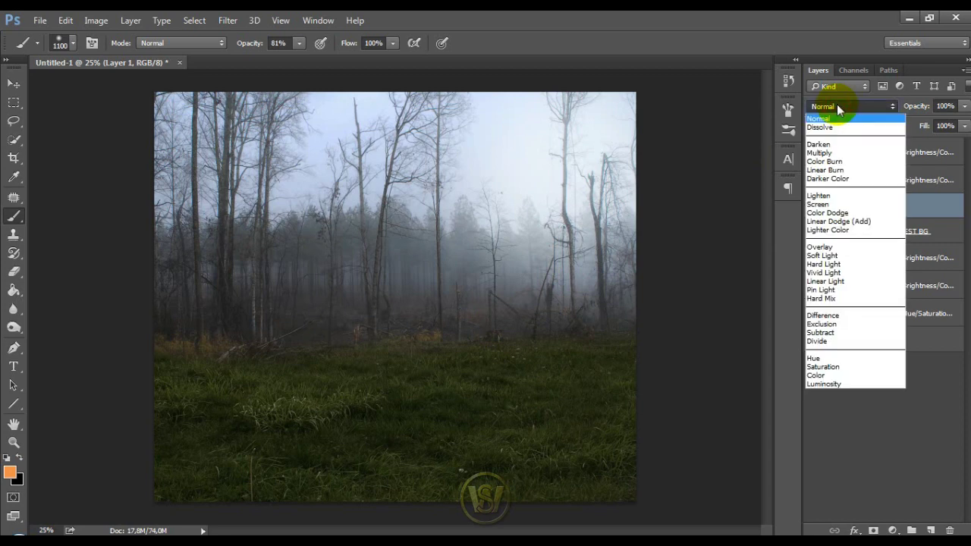
click(822, 369)
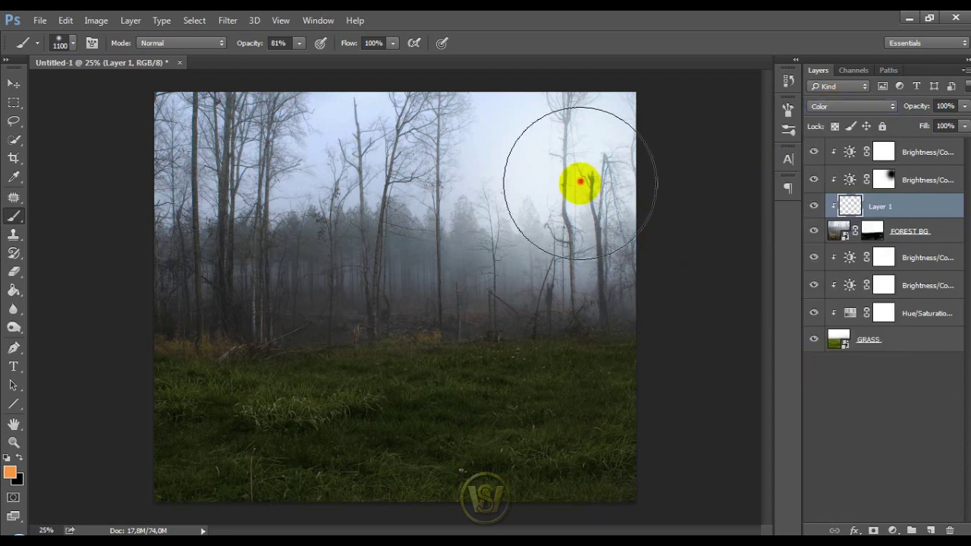
drag(581, 184, 576, 190)
key(bracketright)
key(bracketright)
key(bracketright)
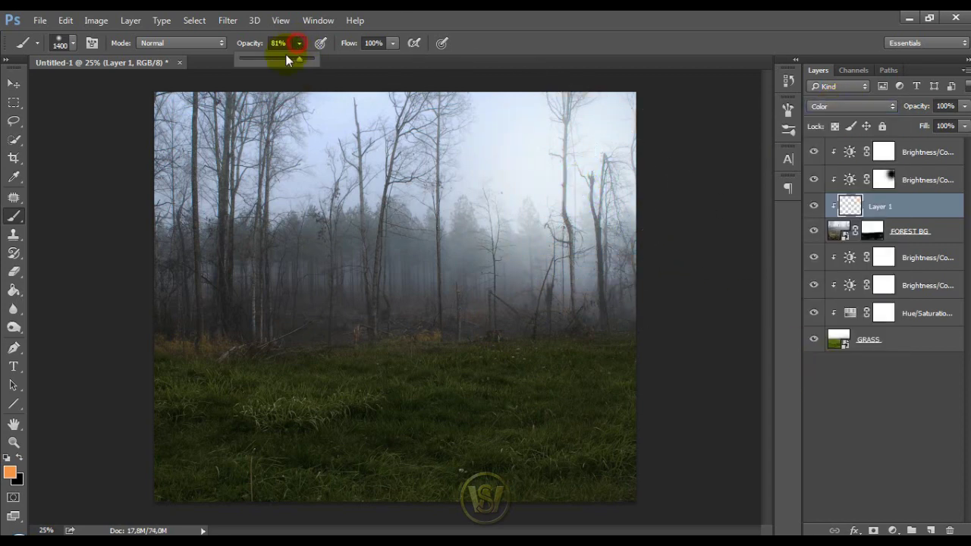
drag(287, 61, 264, 62)
mouse_move(572, 194)
mouse_down()
mouse_move(570, 169)
mouse_move(522, 182)
mouse_move(583, 232)
mouse_move(461, 271)
mouse_move(308, 263)
mouse_move(589, 281)
mouse_move(536, 308)
mouse_move(126, 251)
mouse_move(422, 159)
mouse_move(456, 167)
mouse_move(337, 173)
mouse_move(228, 195)
mouse_move(379, 145)
mouse_move(914, 390)
mouse_up()
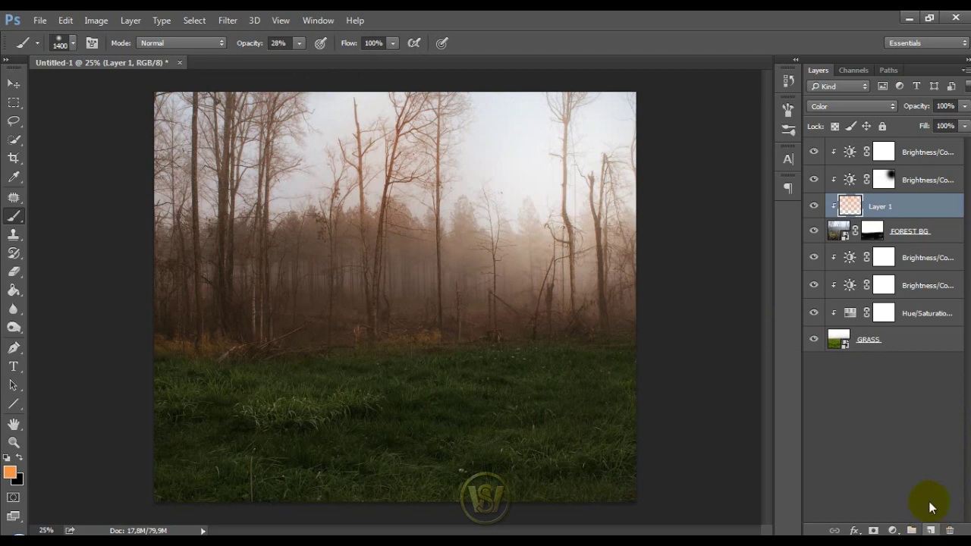
- Add Layer 2 above the grass's Hue/Saturation adjustment and set it to Color blend mode
click(909, 282)
click(925, 311)
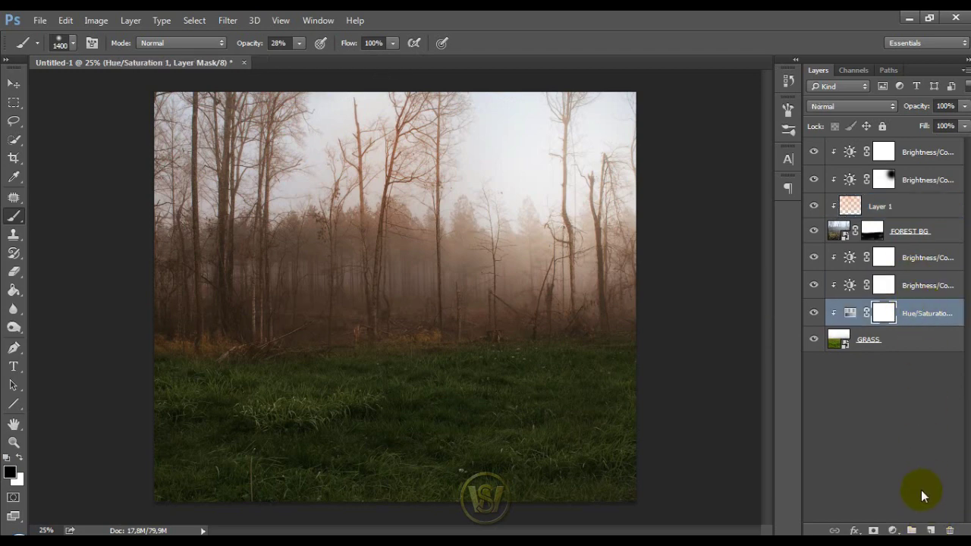
click(933, 530)
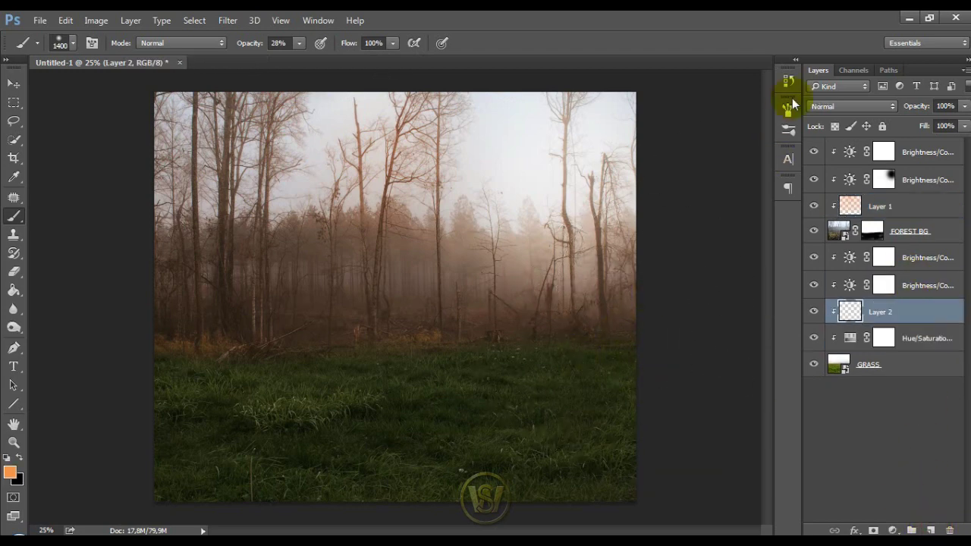
click(823, 107)
click(834, 375)
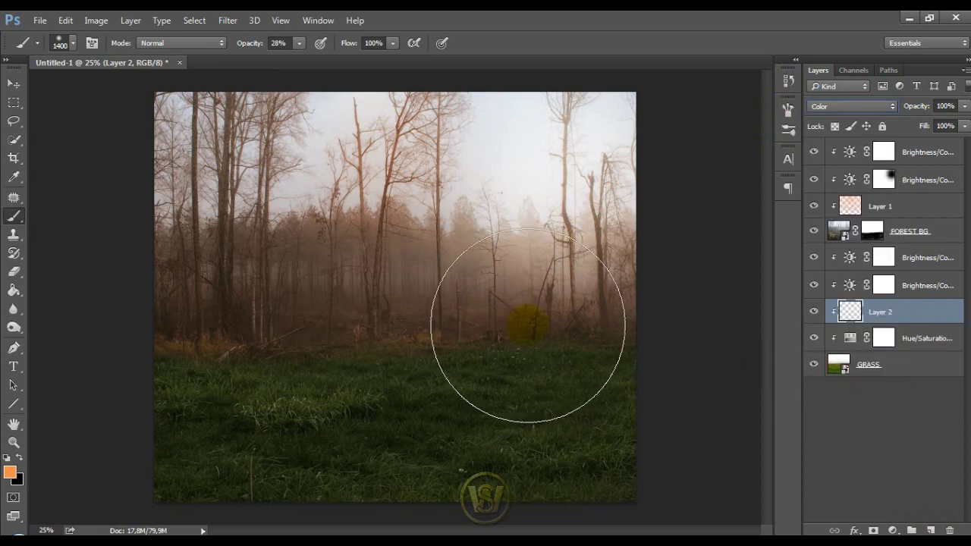
scroll(531, 328, up, 1)
scroll(533, 323, down, 2)
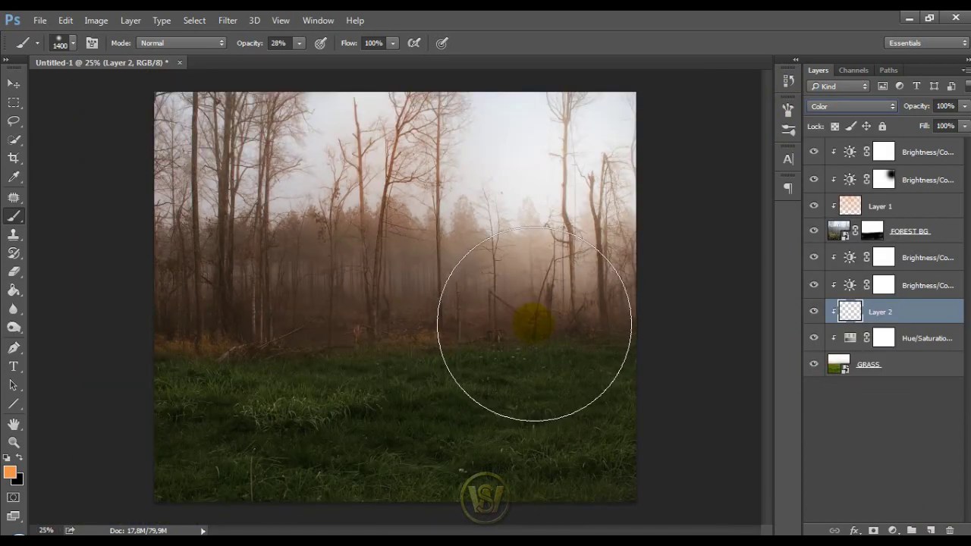
- Paint a faint orange wash across the grass with a 1000–1100 px brush at 10% opacity
click(299, 43)
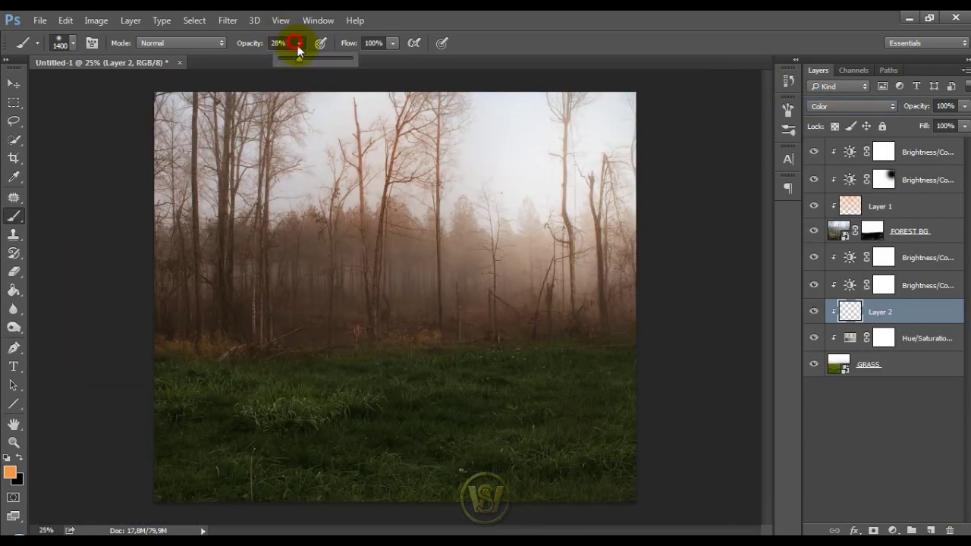
drag(287, 59, 273, 59)
key(bracketleft)
key(bracketleft)
key(bracketleft)
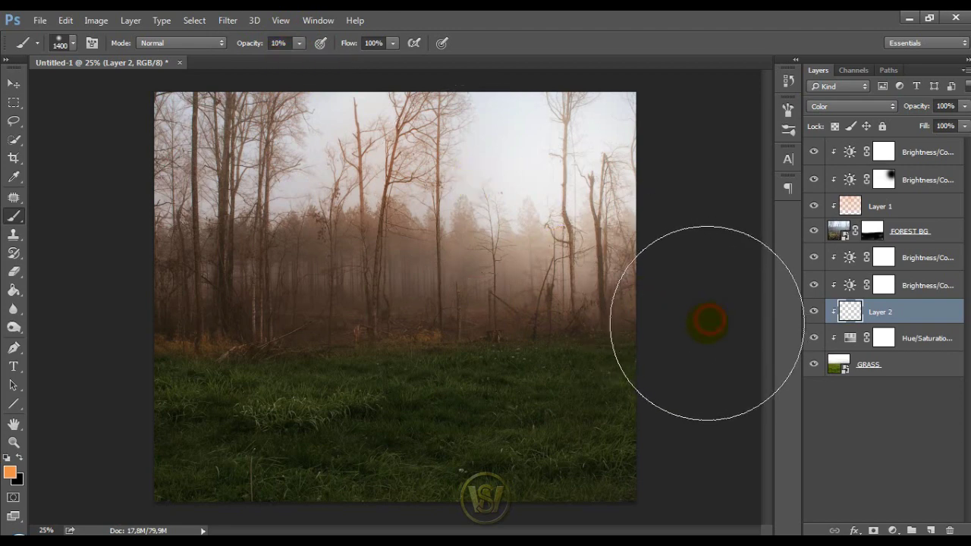
click(640, 327)
key(bracketright)
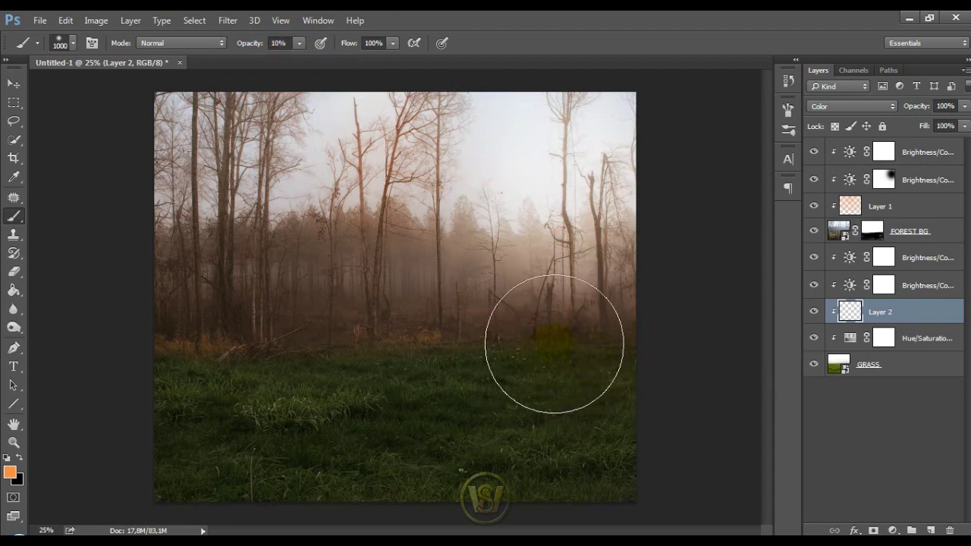
click(451, 336)
key(bracketleft)
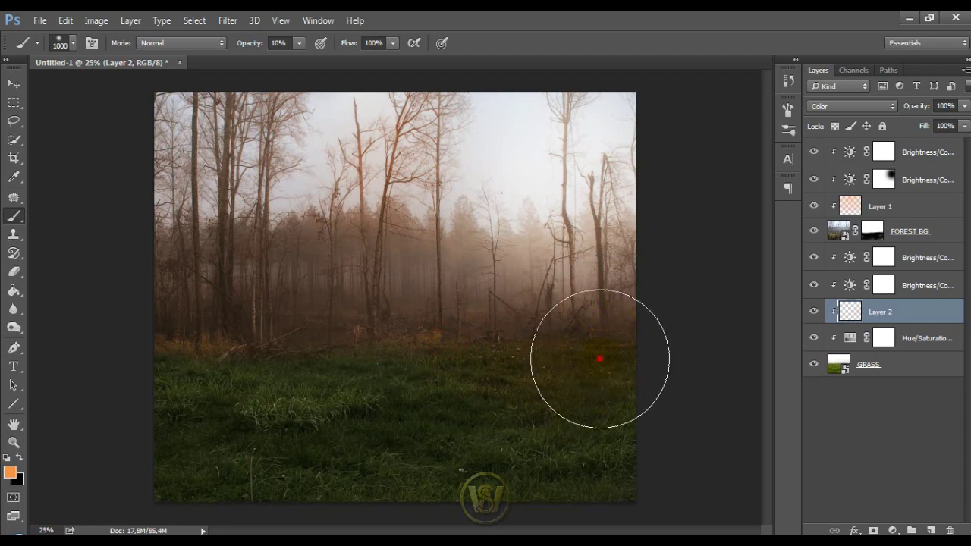
mouse_move(600, 357)
mouse_down()
mouse_move(598, 412)
mouse_move(155, 417)
mouse_up()
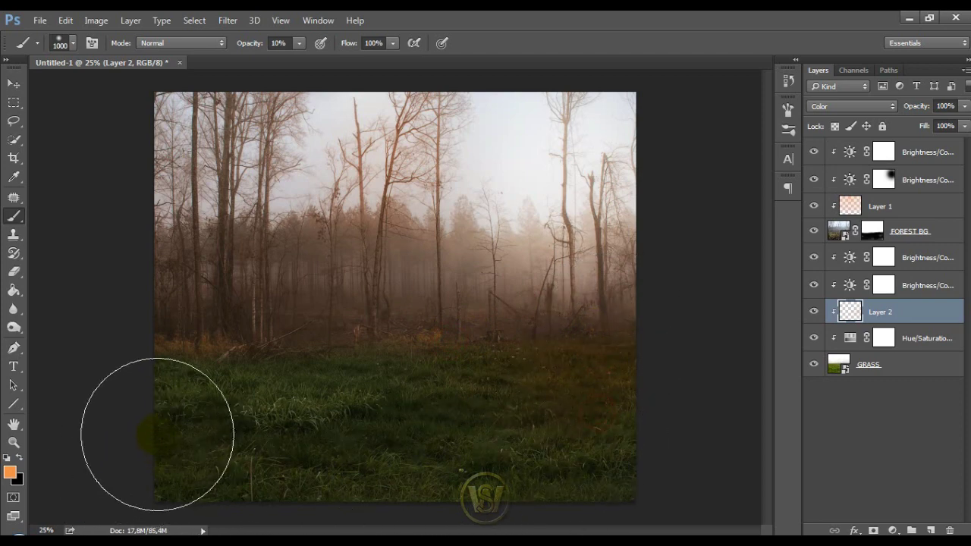
key(bracketright)
key(bracketleft)
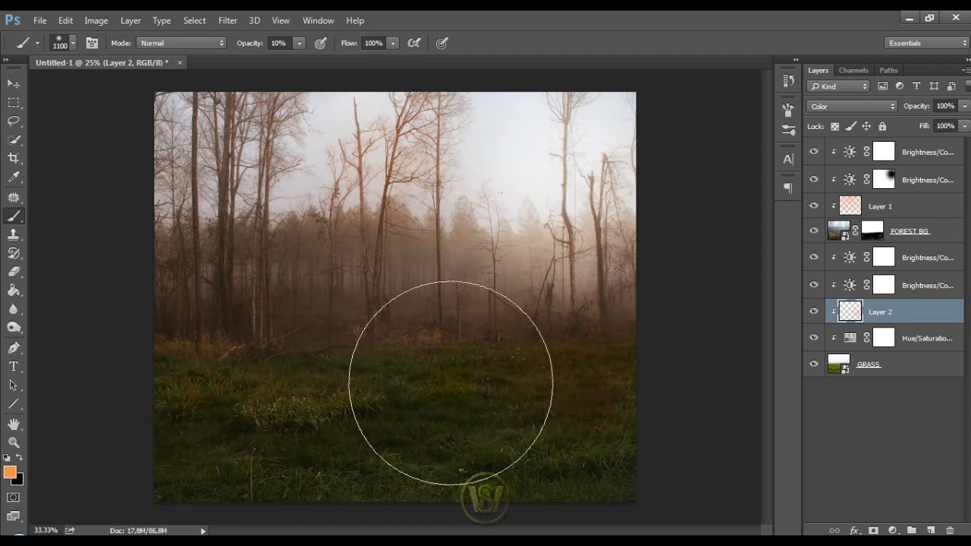
key(ctrl+plus)
key(bracketleft)
key(bracketleft)
key(bracketleft)
key(ctrl+minus)
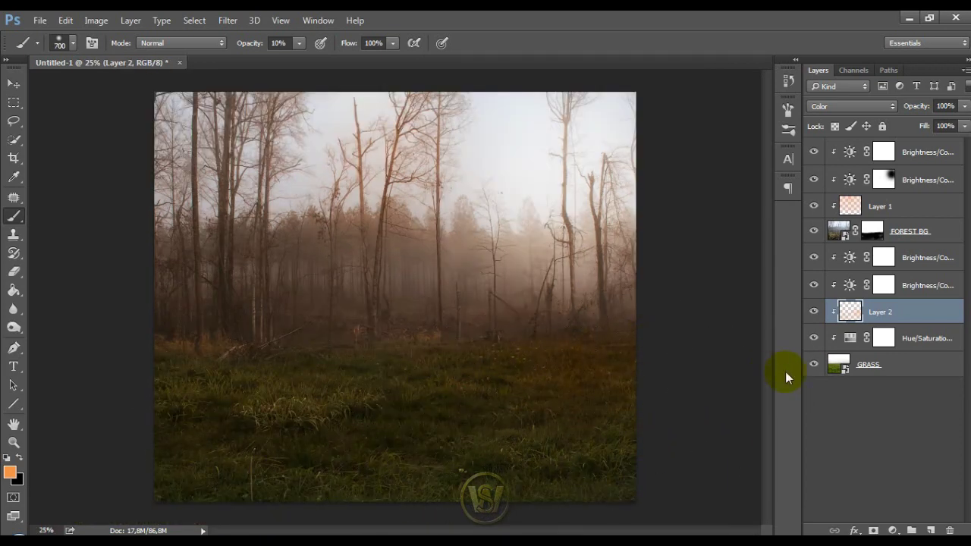
- Paint black at 85% on the lower Brightness/Contrast mask over a spot on the right
click(813, 286)
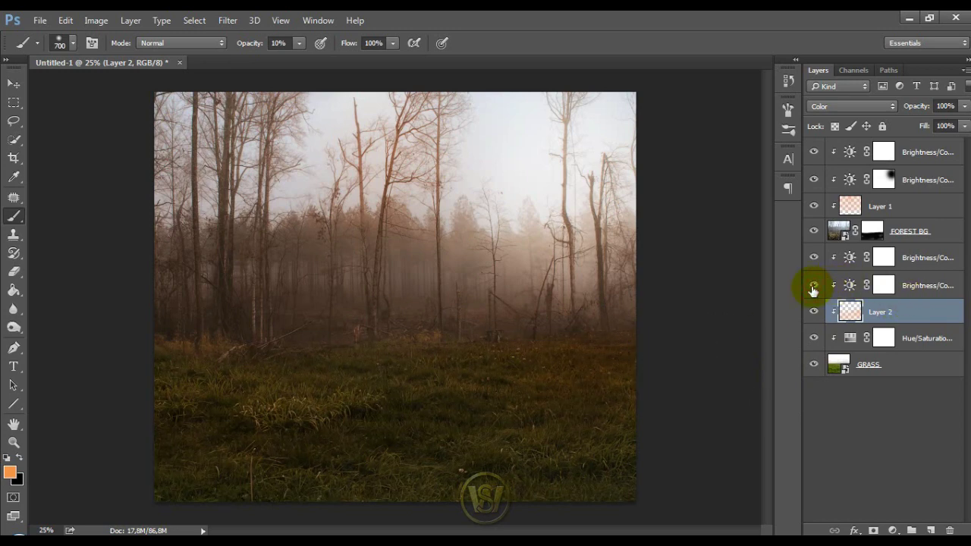
click(884, 285)
key(d)
key(bracketright)
key(bracketright)
key(bracketright)
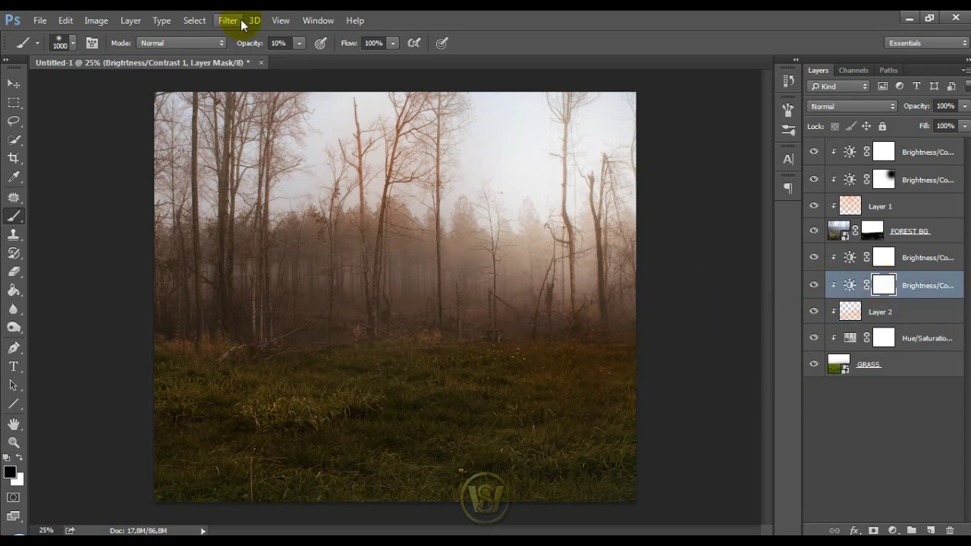
click(354, 58)
key(bracketright)
mouse_move(613, 278)
mouse_down()
mouse_move(611, 299)
mouse_move(597, 298)
mouse_move(571, 333)
mouse_up()
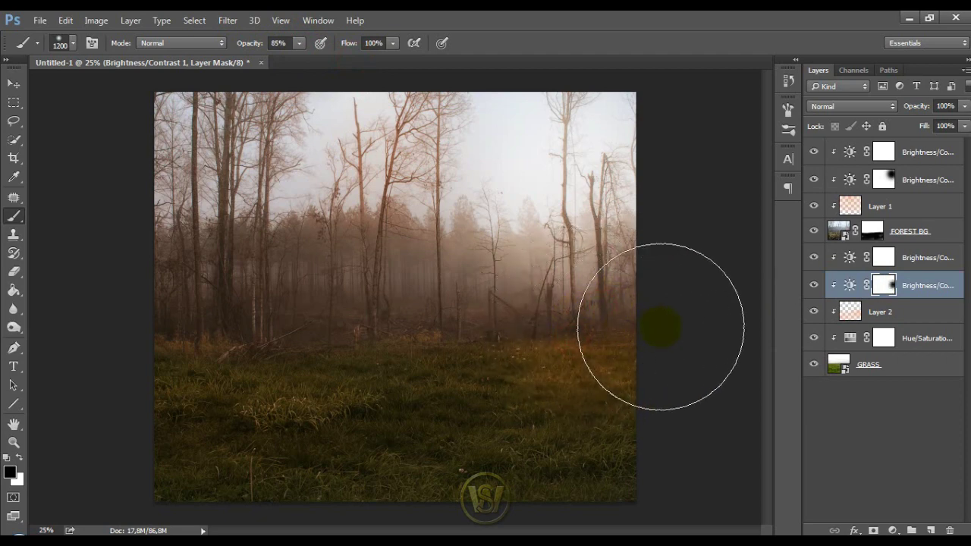
- Mask the upper Brightness/Contrast over the right-side trees, central grass, and lightly (28%) the central trees
click(884, 180)
key(bracketright)
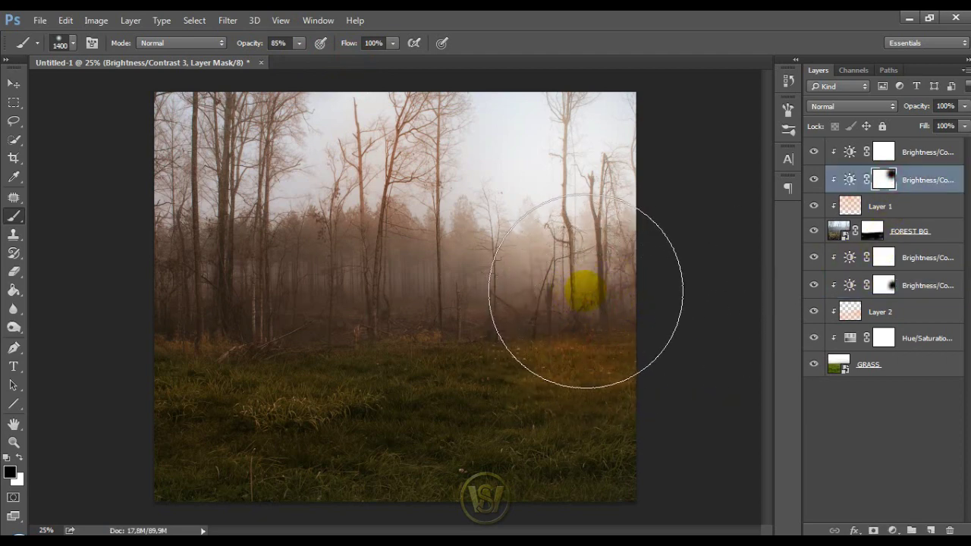
mouse_move(583, 282)
mouse_down()
mouse_move(551, 269)
mouse_move(629, 304)
mouse_up()
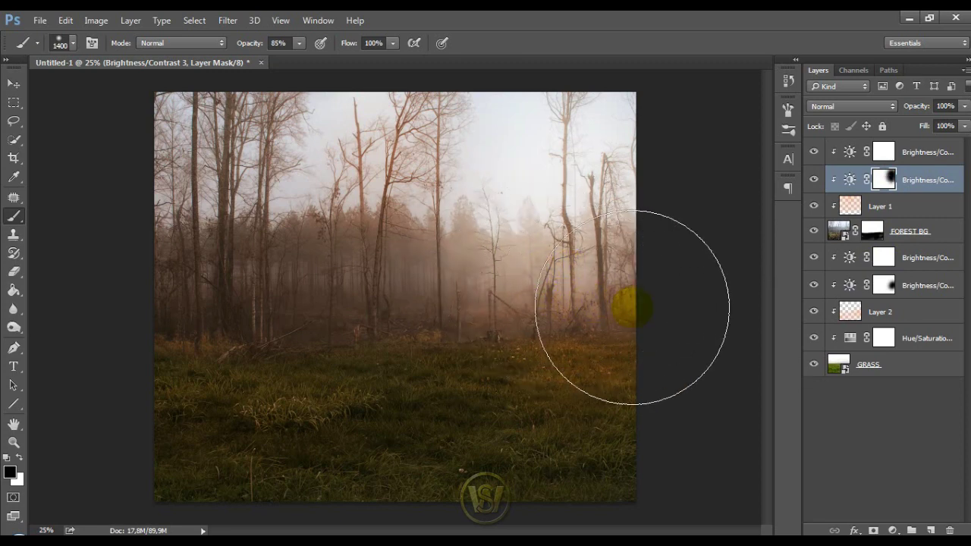
drag(570, 352, 488, 326)
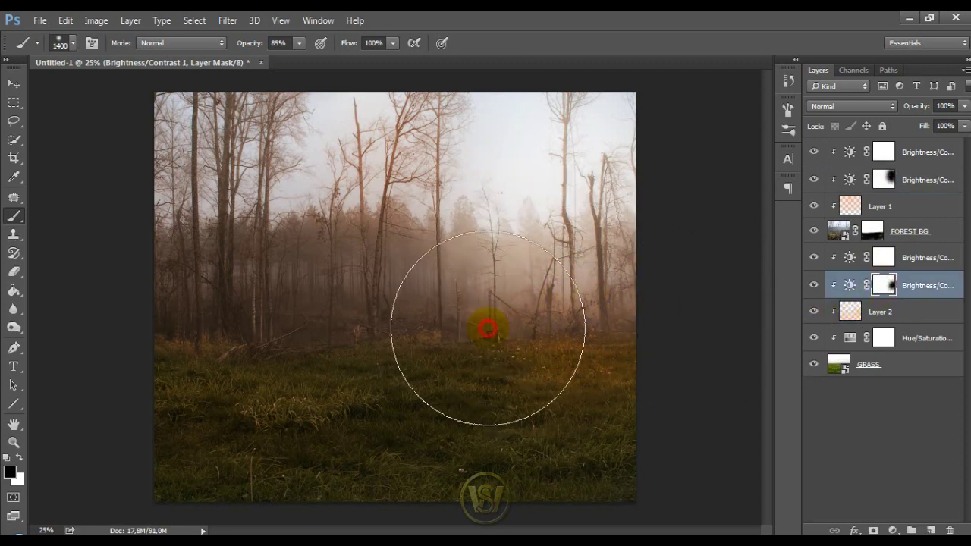
key(bracketleft)
key(bracketleft)
key(bracketleft)
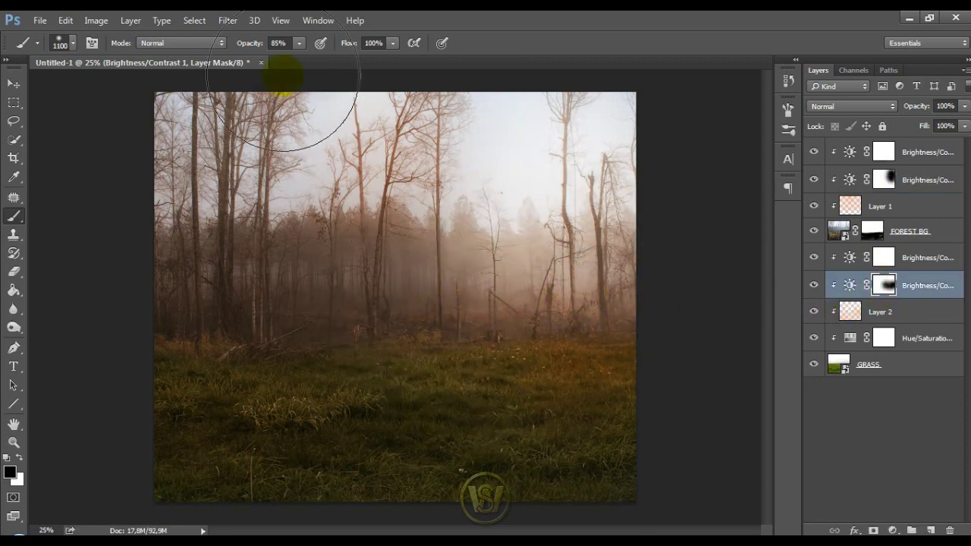
drag(256, 61, 258, 59)
drag(429, 282, 390, 297)
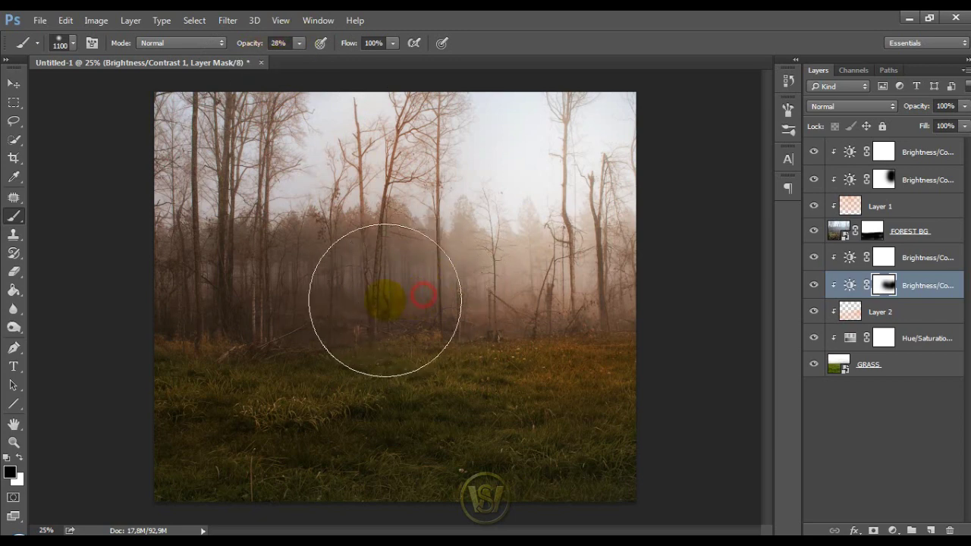
- Paint more orange warmth across the grass on Layer 2
click(887, 312)
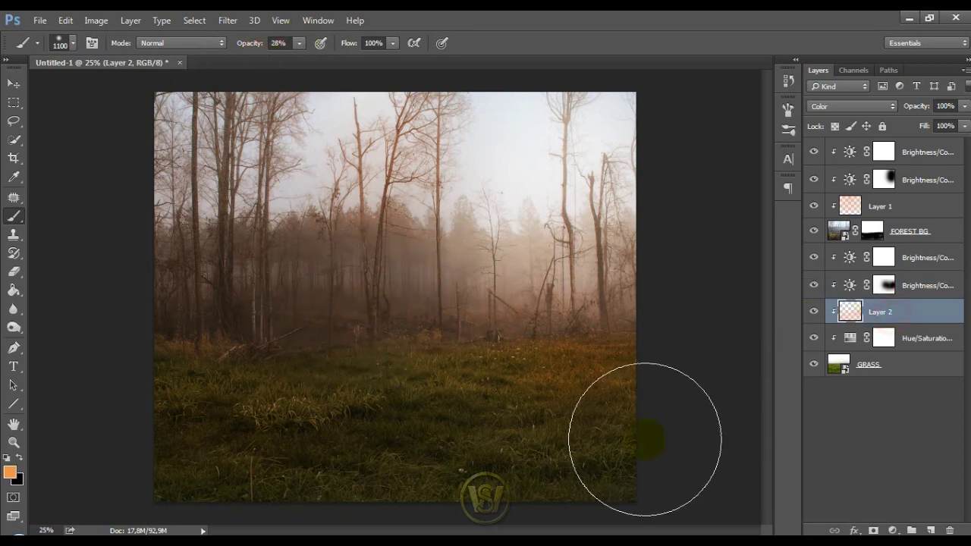
drag(210, 452, 769, 288)
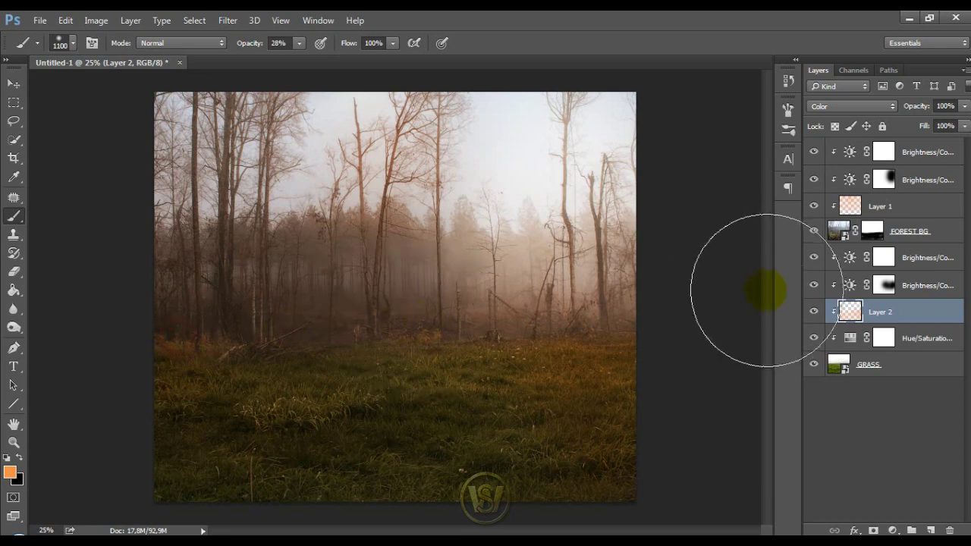
key(bracketleft)
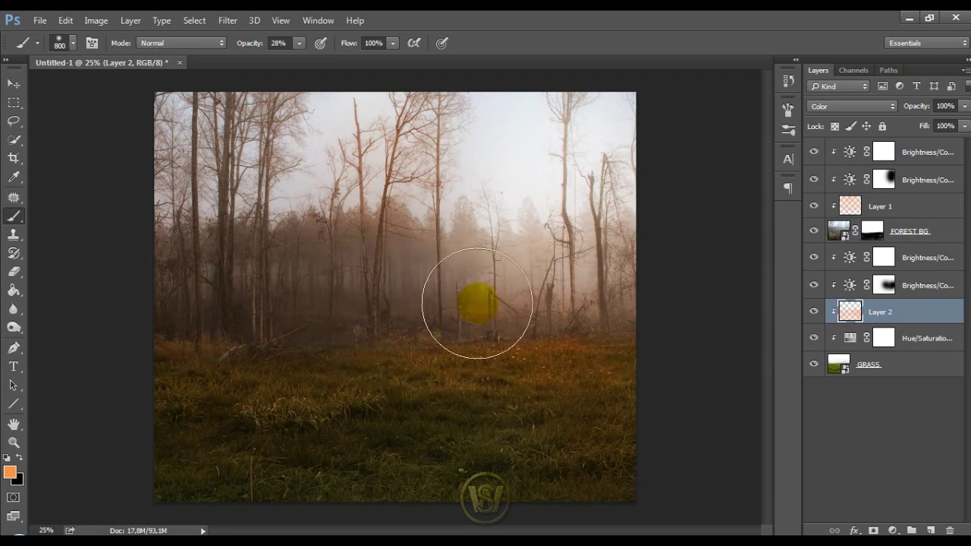
- Rasterize FOREST BG, motion-blur it at -87° and 17 pixels, and place the rusty bus photo
right_click(925, 233)
click(661, 254)
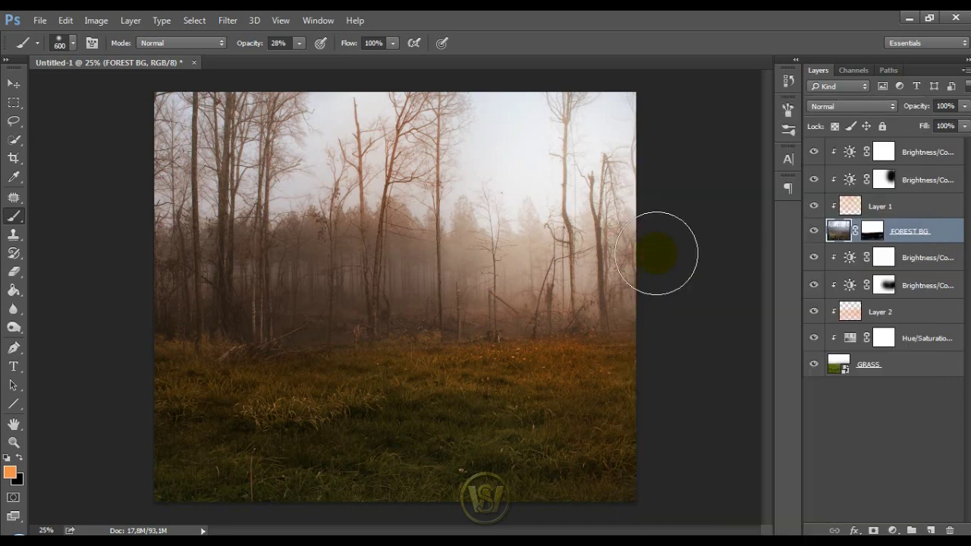
click(227, 21)
mouse_move(232, 177)
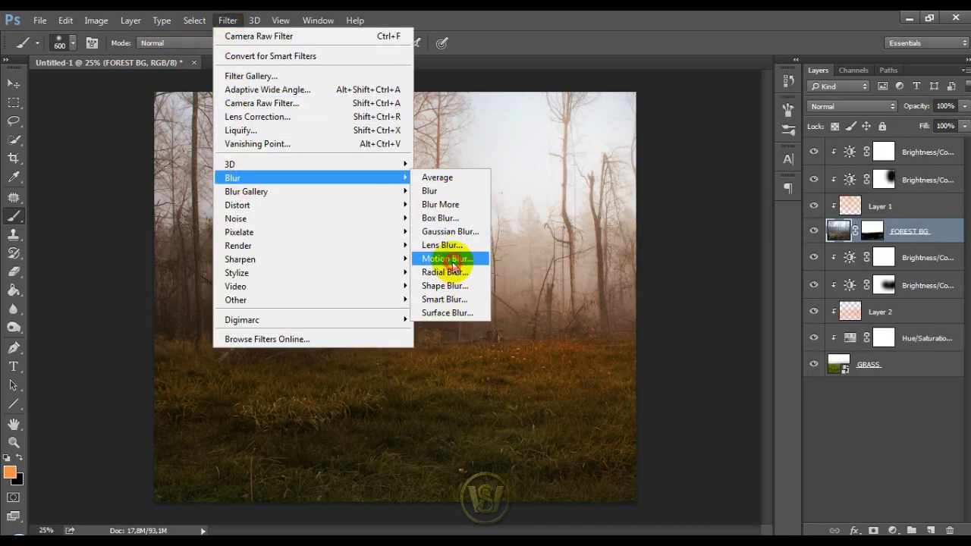
click(449, 259)
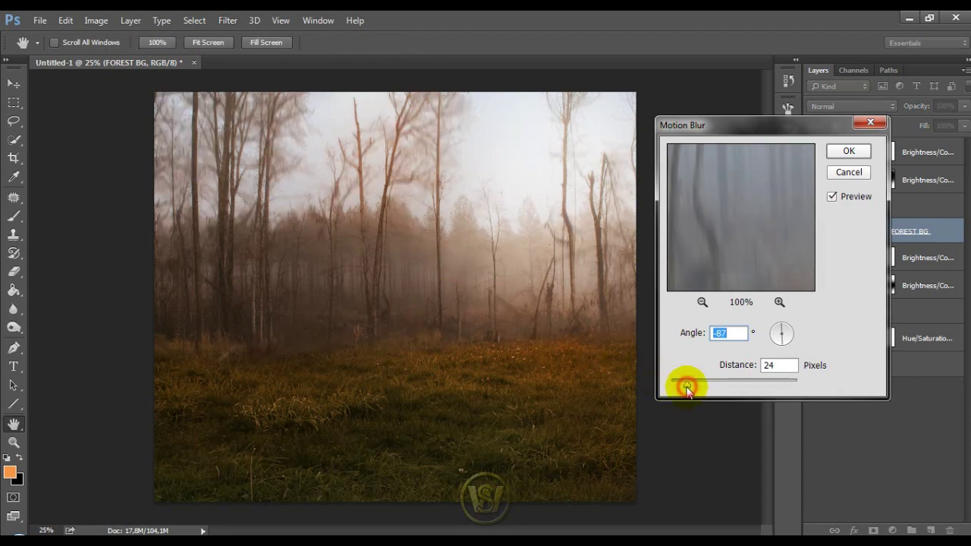
drag(687, 389, 683, 387)
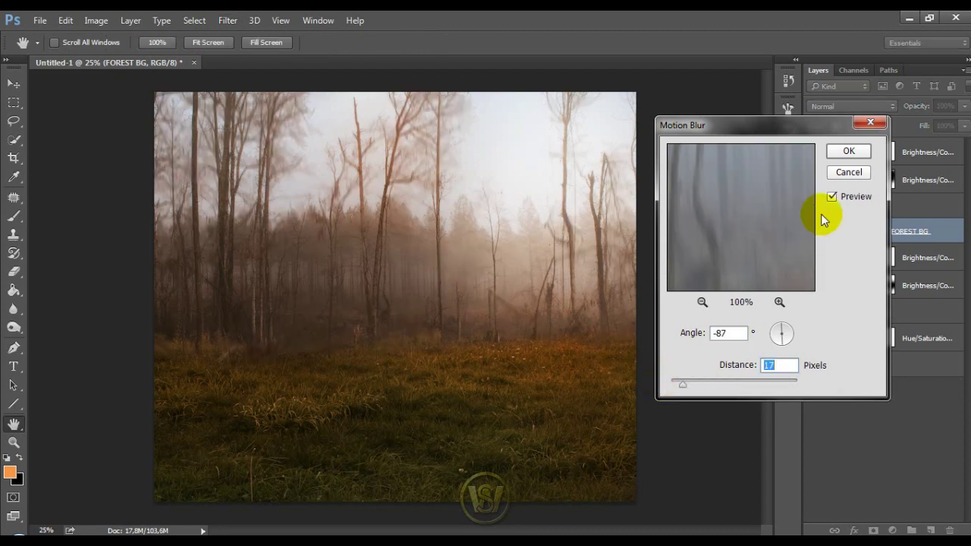
click(847, 151)
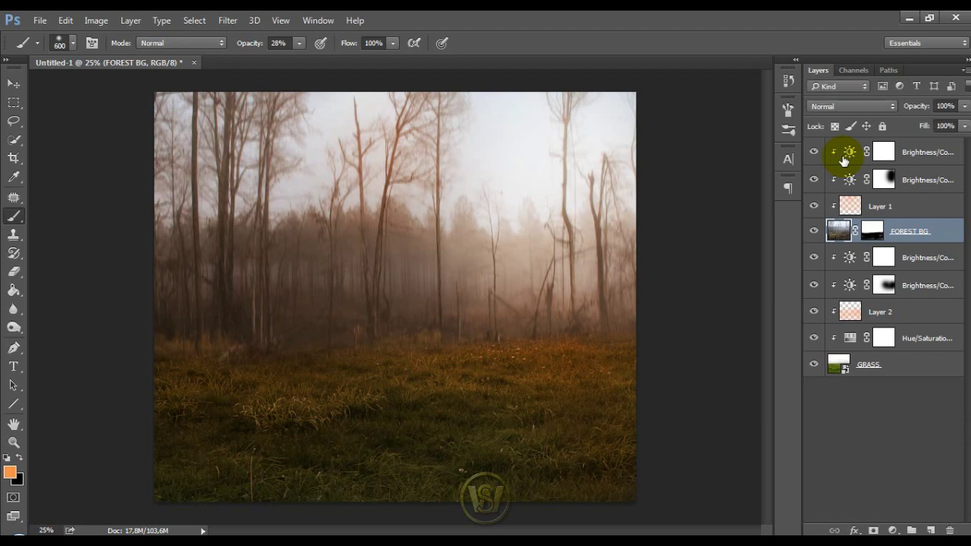
click(884, 152)
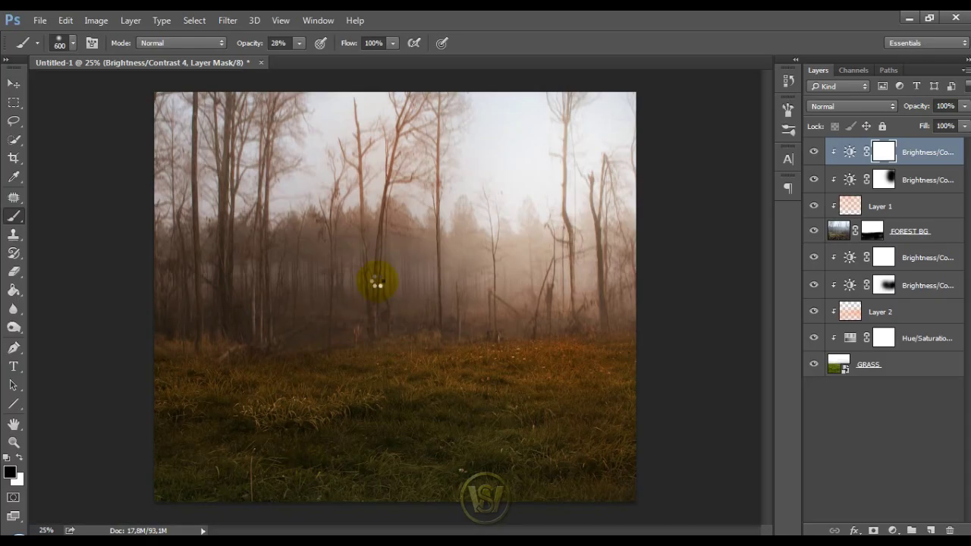
drag(396, 134, 409, 262)
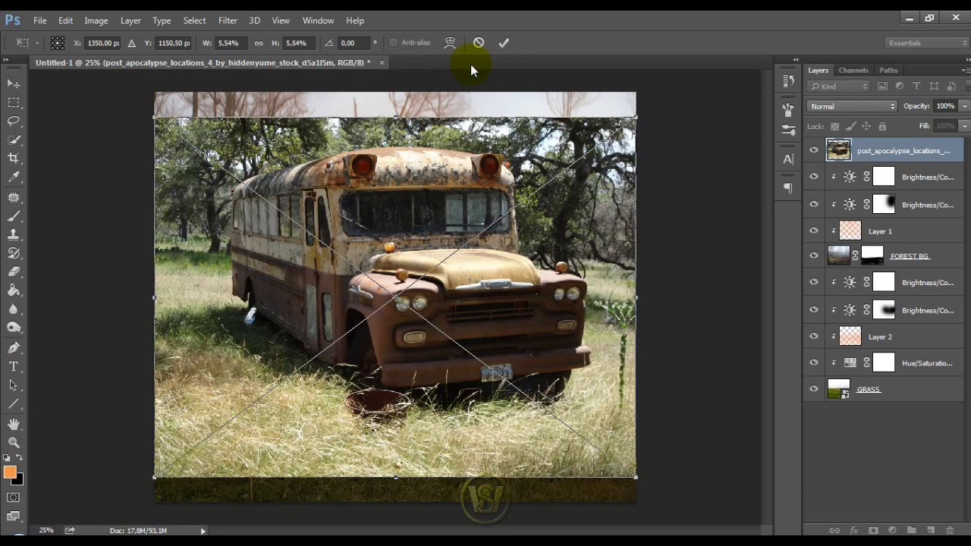
- Commit the bus photo and start a pen path along its left and lower edges to the wheel arch
click(503, 43)
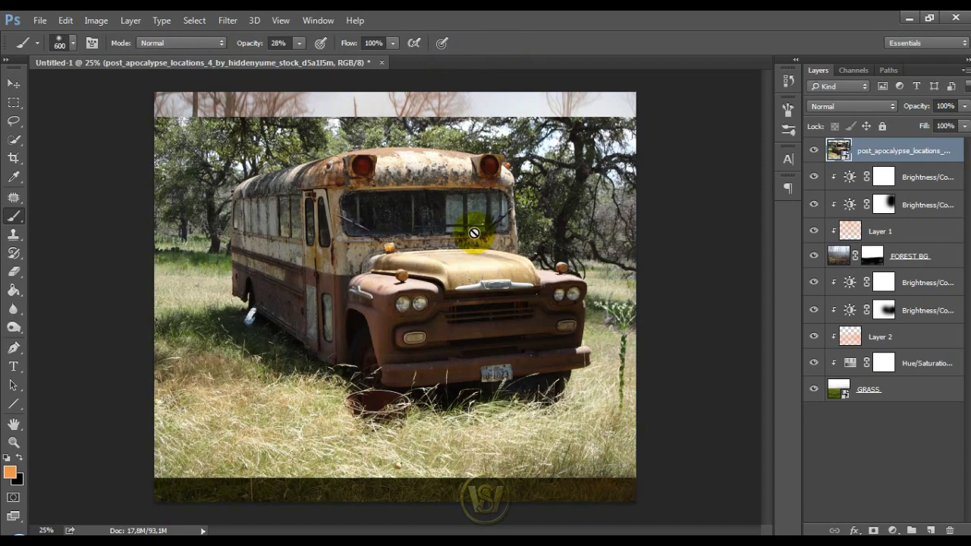
key(p)
scroll(162, 195, up, 3)
scroll(271, 147, up, 2)
scroll(216, 224, up, 2)
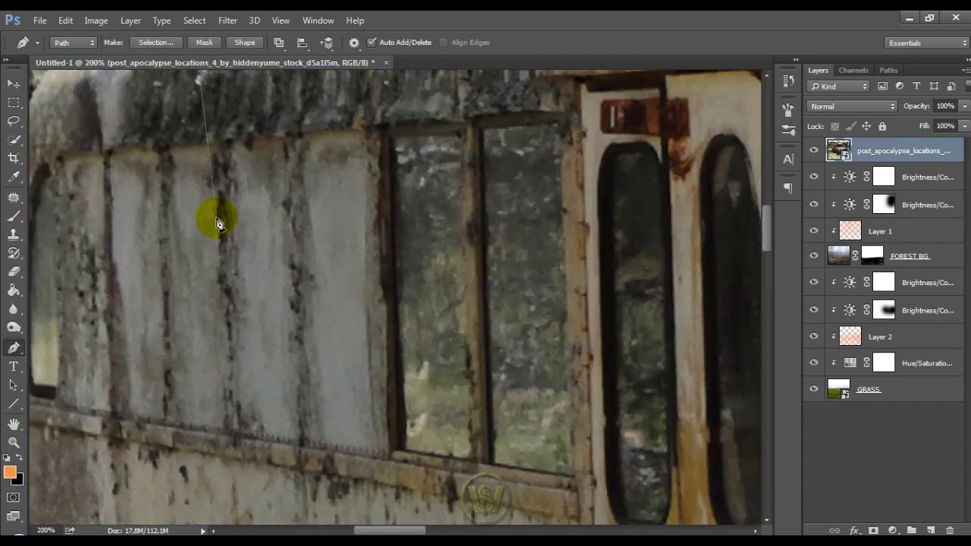
scroll(216, 224, up, 3)
scroll(227, 288, left, 3)
scroll(250, 342, down, 5)
click(250, 304)
scroll(246, 288, down, 3)
click(245, 271)
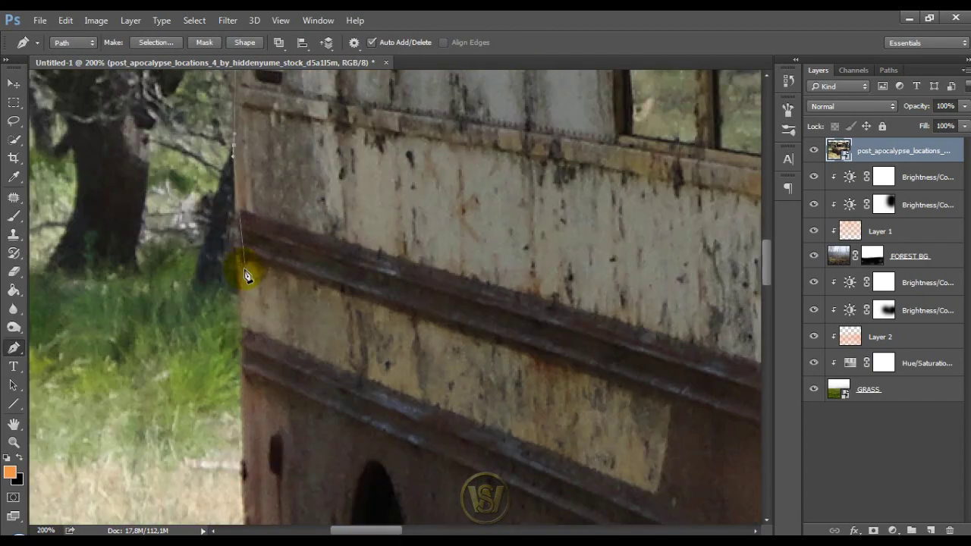
scroll(232, 113, down, 3)
click(242, 258)
click(240, 298)
click(258, 331)
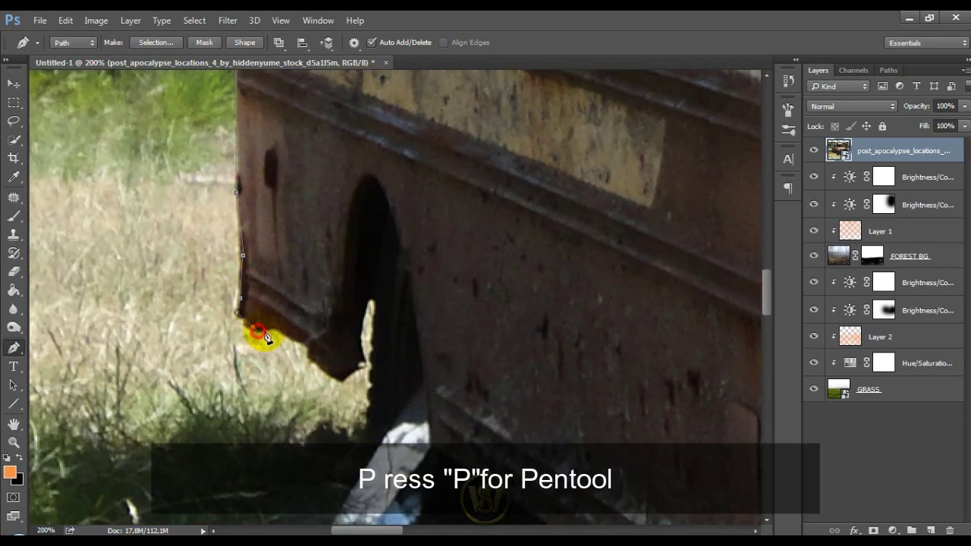
scroll(319, 346, up, 1)
click(313, 343)
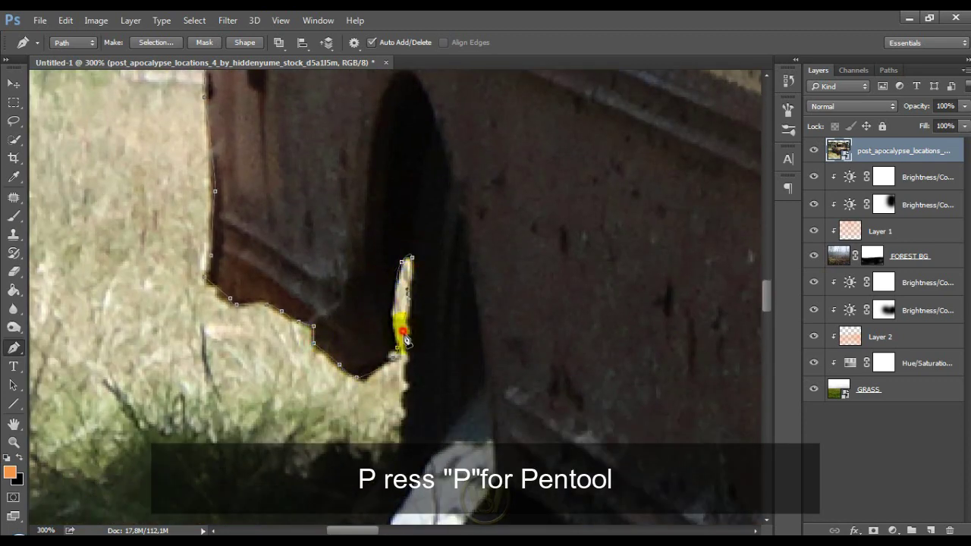
- Continue the path along the bus's lower edge to the bumper
click(406, 376)
scroll(410, 364, down, 3)
click(389, 302)
scroll(386, 507, down, 1)
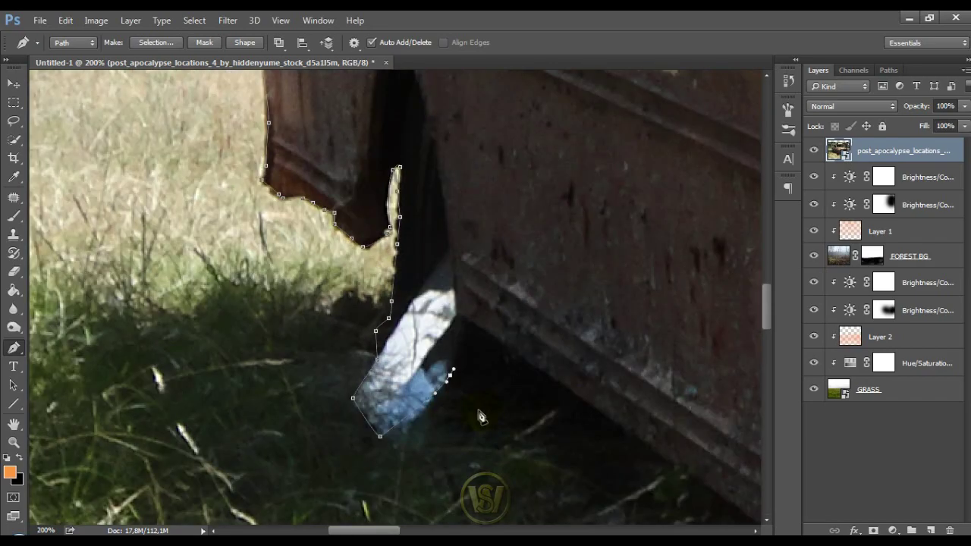
mouse_move(387, 507)
mouse_down()
mouse_move(544, 325)
mouse_move(473, 293)
mouse_up()
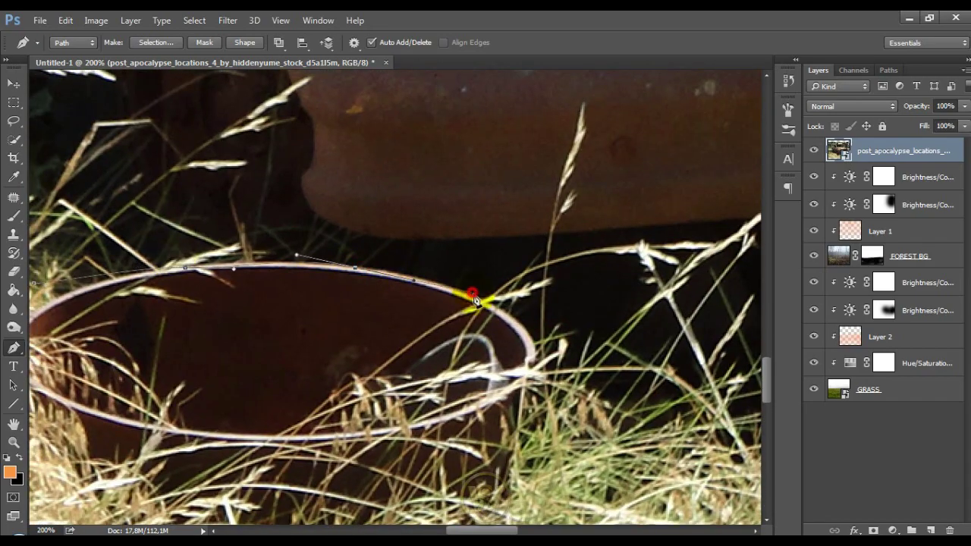
scroll(629, 314, down, 3)
scroll(433, 348, up, 1)
scroll(433, 348, up, 1)
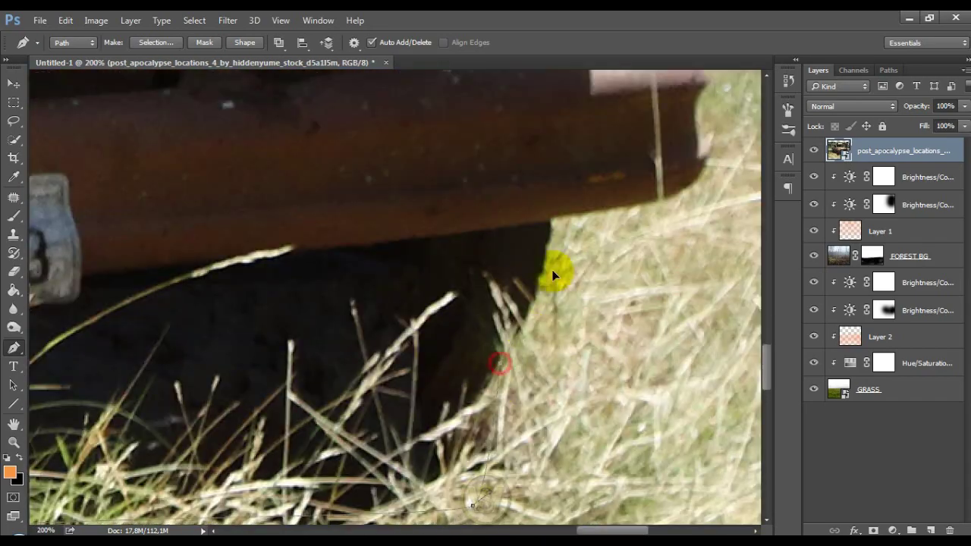
click(574, 219)
- Trace curved path segments around the grille, front, hood top and hood lamp
drag(571, 190, 476, 253)
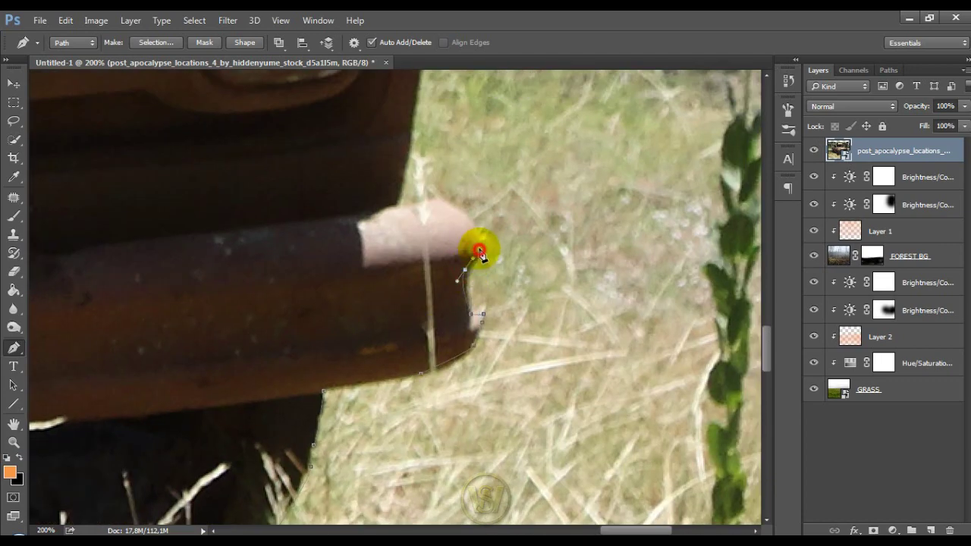
scroll(369, 198, up, 5)
click(402, 281)
click(378, 197)
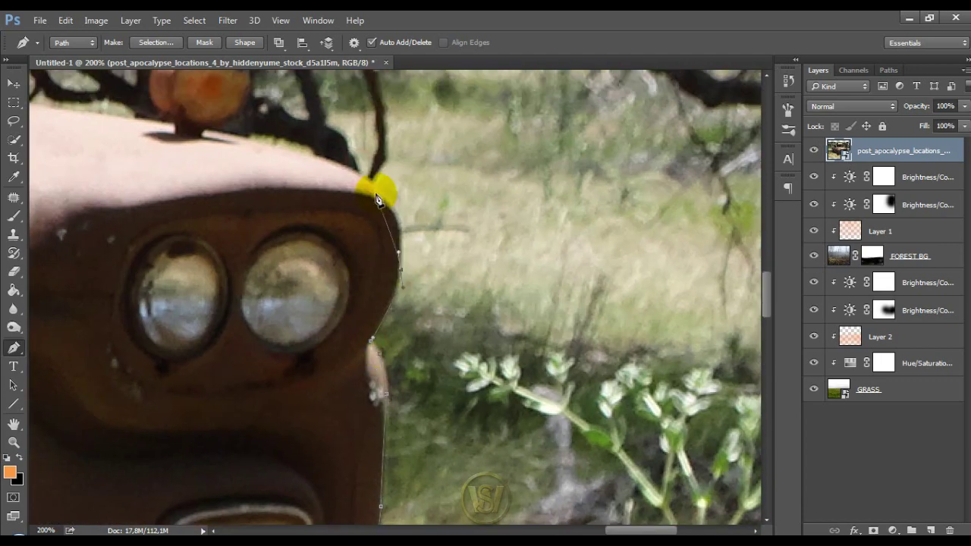
drag(327, 179, 412, 342)
click(339, 313)
click(302, 308)
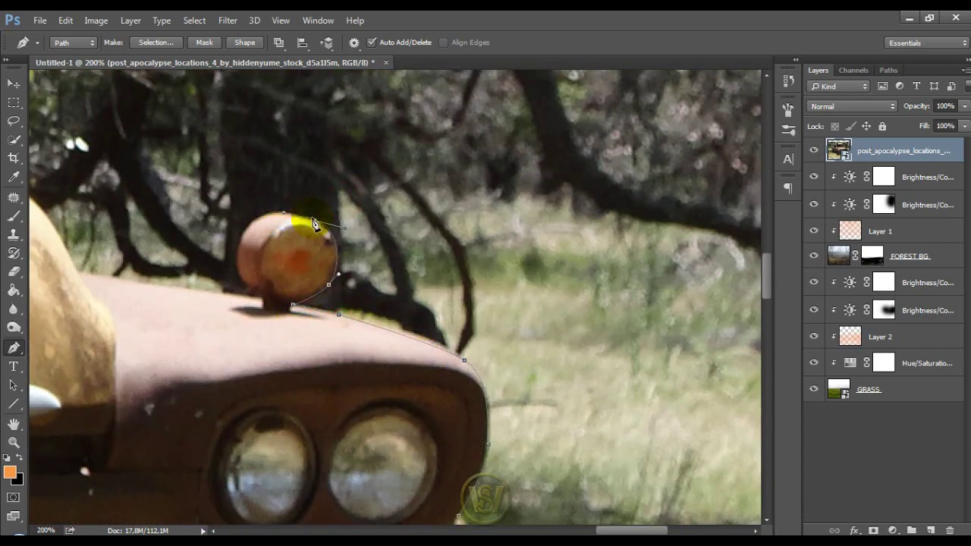
drag(255, 285, 520, 320)
click(431, 325)
click(342, 309)
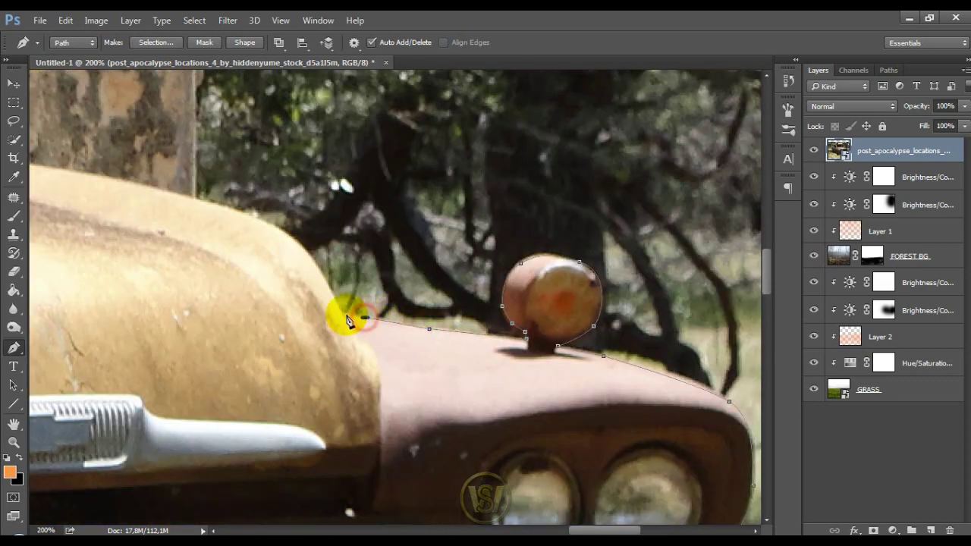
drag(264, 220, 314, 239)
click(217, 204)
drag(204, 199, 295, 388)
- Extend the path along the bus roof edge and its curve to finish the outline
scroll(281, 271, up, 3)
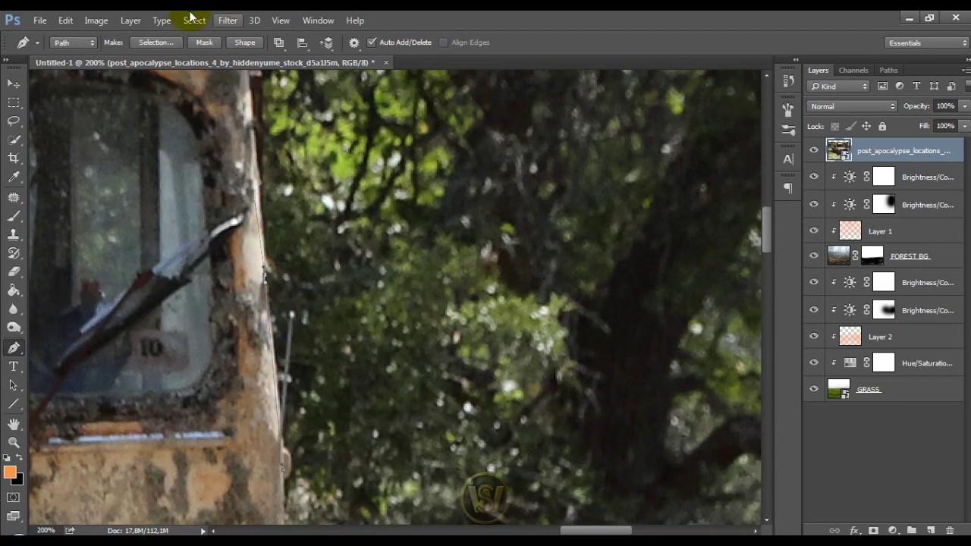
scroll(289, 266, up, 3)
drag(300, 144, 341, 368)
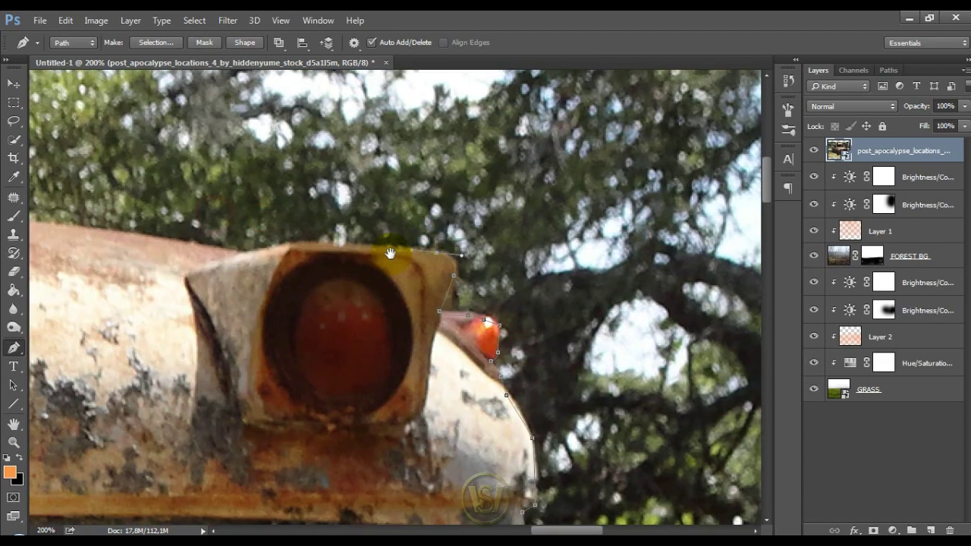
drag(289, 248, 201, 256)
click(369, 238)
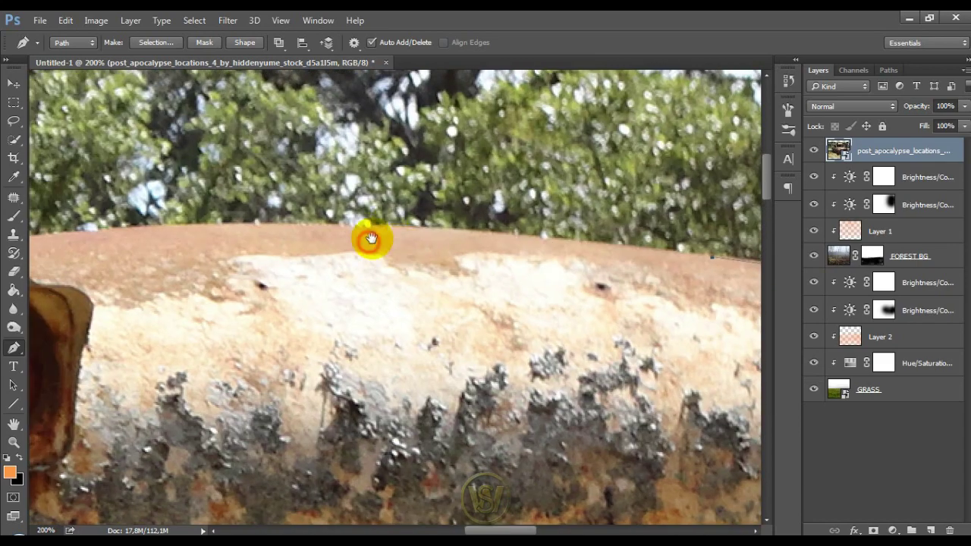
drag(369, 238, 531, 244)
scroll(440, 278, left, 5)
click(440, 278)
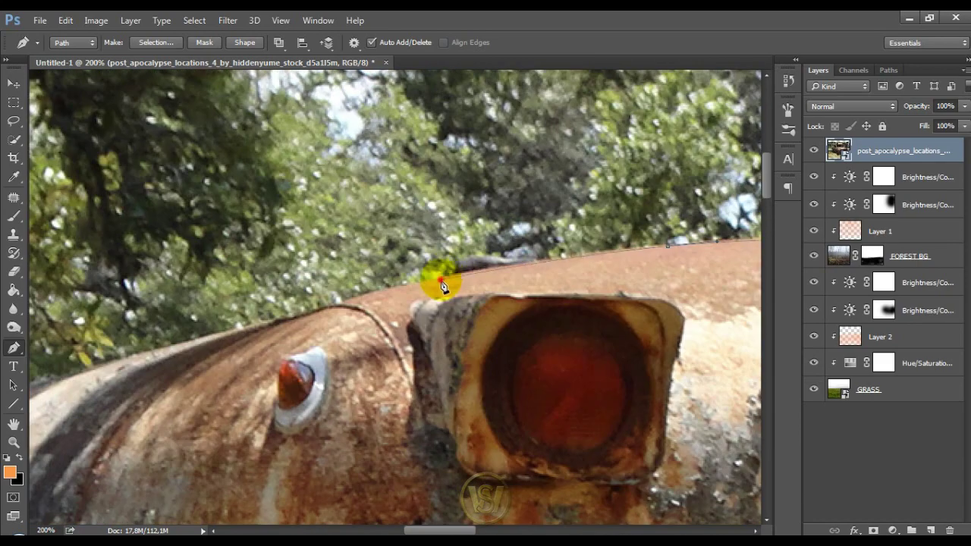
click(281, 325)
scroll(380, 314, left, 4)
scroll(379, 314, down, 1)
scroll(407, 311, left, 2)
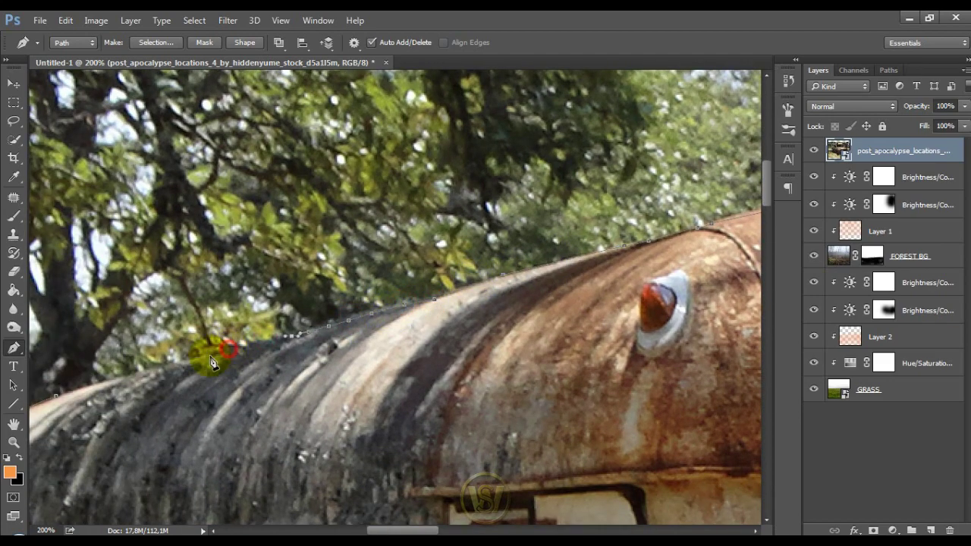
scroll(213, 362, left, 3)
scroll(212, 363, down, 1)
click(350, 296)
scroll(233, 343, down, 5)
- Copy the path-selected bus to its own layer, delete the original photo, and convert it to a smart object
key(ctrl+Return)
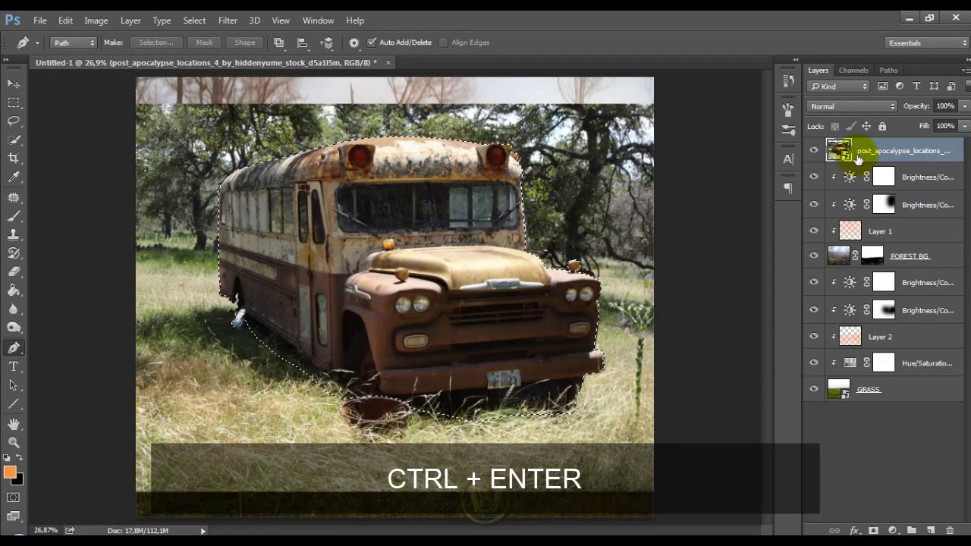
key(ctrl+j)
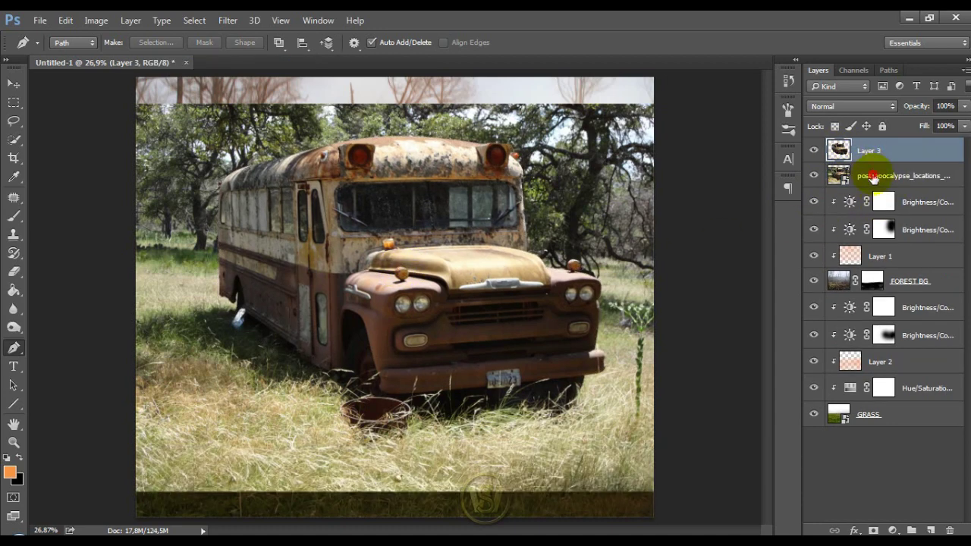
click(868, 176)
key(Delete)
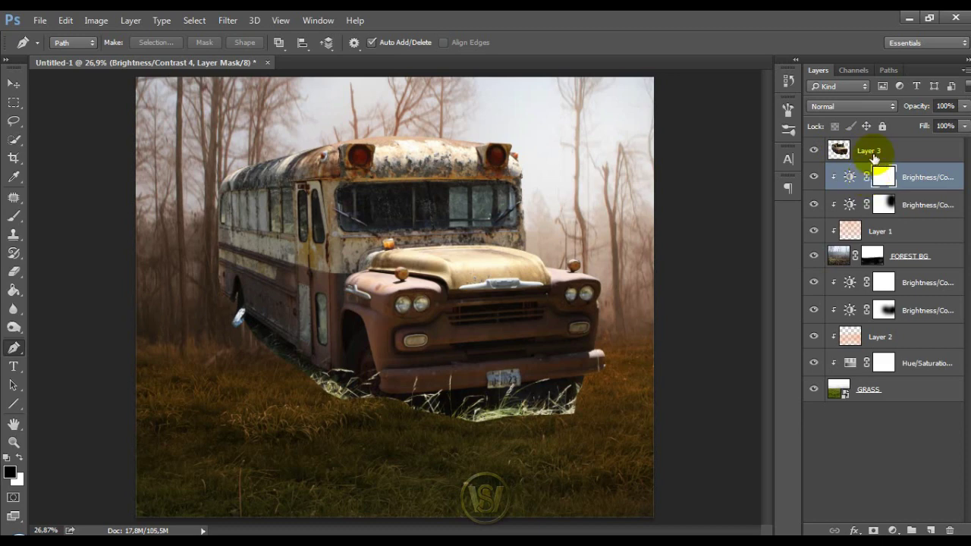
right_click(875, 141)
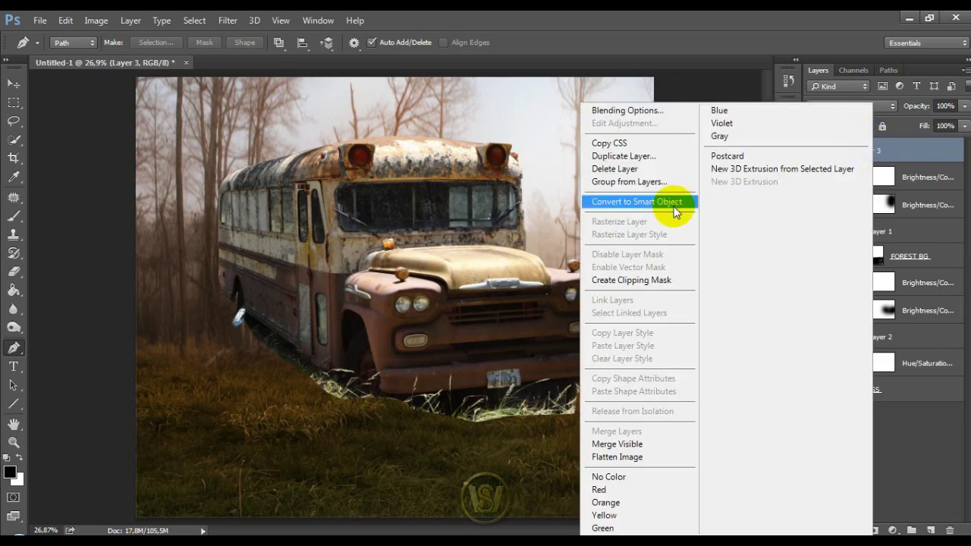
click(672, 205)
click(875, 153)
text(BUS)
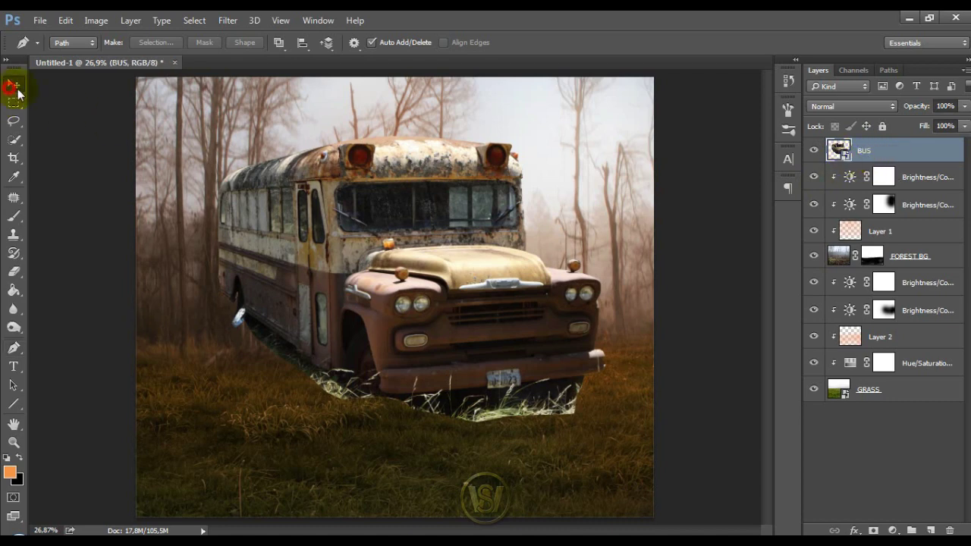
- Move the bus right and down and shrink it to about 80%
click(13, 85)
drag(385, 159, 452, 209)
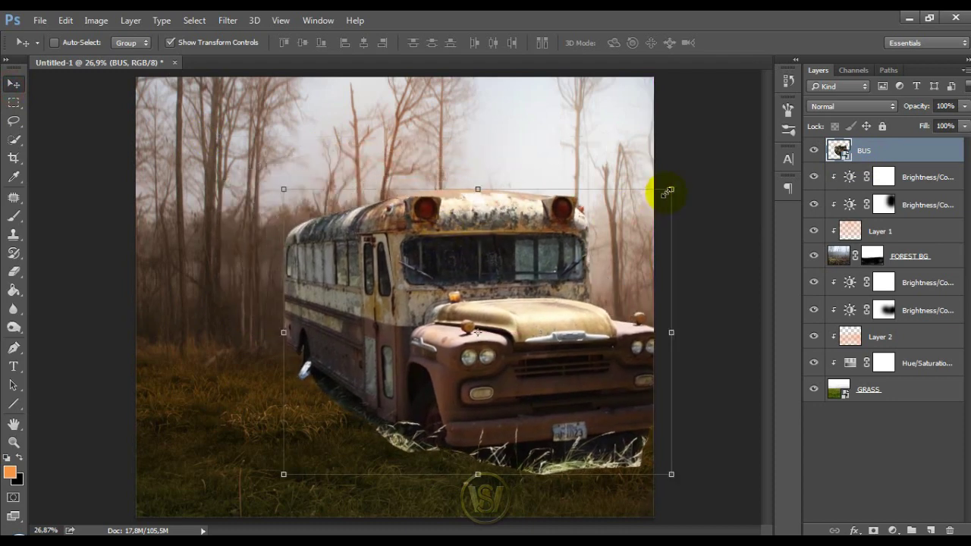
drag(667, 191, 593, 234)
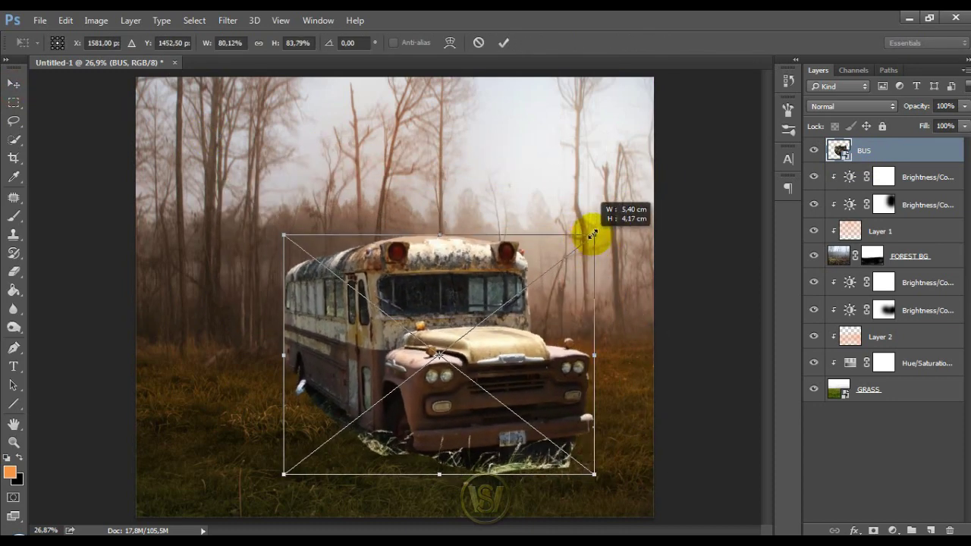
drag(516, 293, 565, 296)
- Warp the bus's left side, lower edges, front and roof so it sits in the grass
right_click(566, 297)
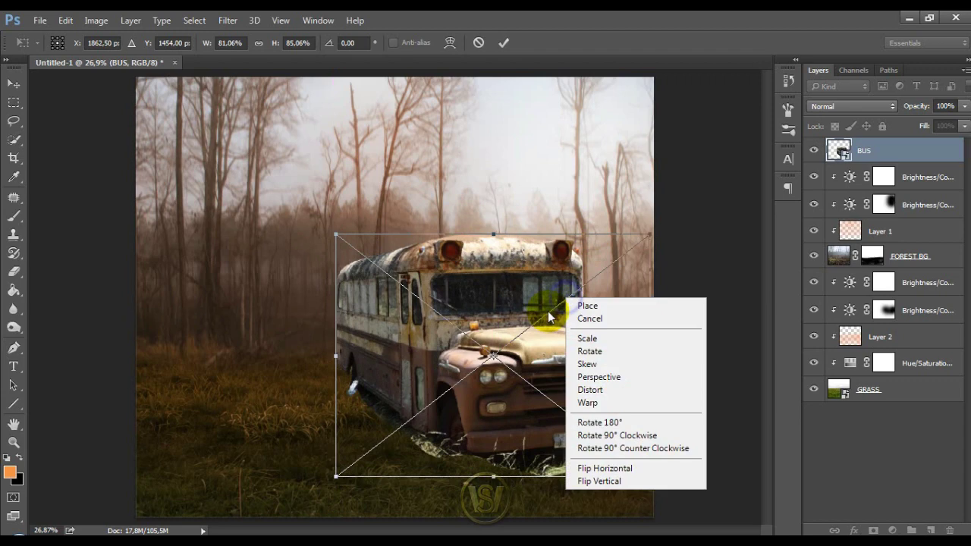
click(584, 403)
mouse_move(379, 338)
mouse_down()
mouse_move(402, 254)
mouse_move(390, 238)
mouse_up()
mouse_move(354, 425)
mouse_down()
mouse_move(342, 434)
mouse_move(350, 424)
mouse_up()
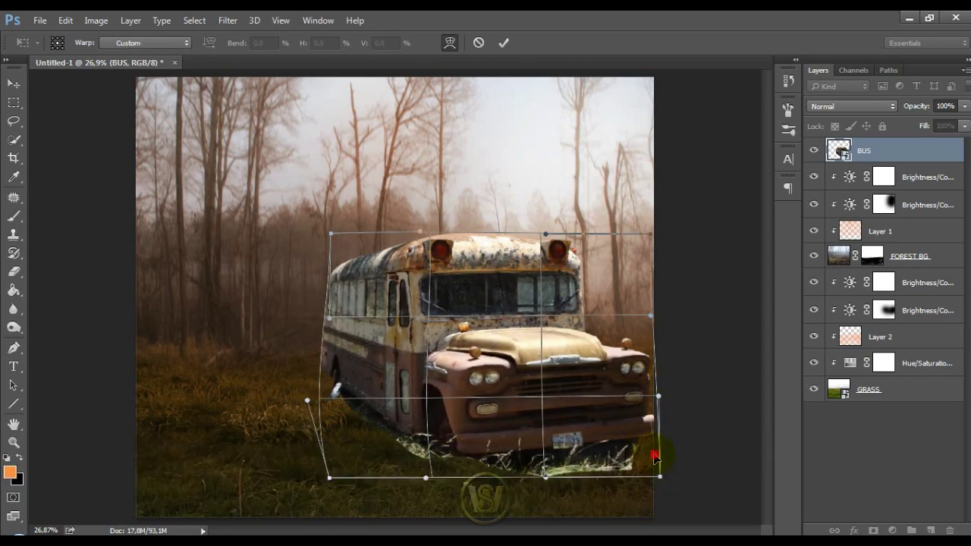
drag(650, 456, 644, 458)
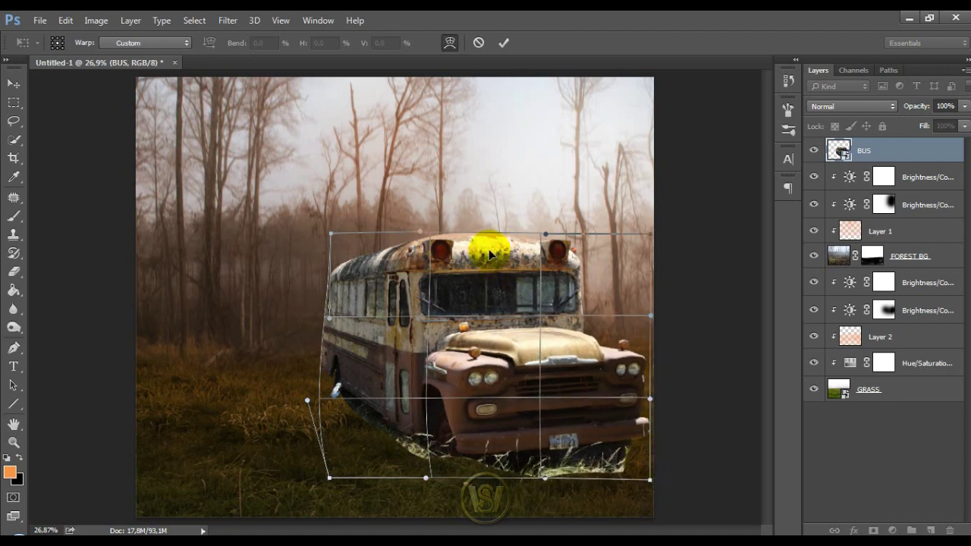
drag(489, 254, 494, 230)
click(503, 43)
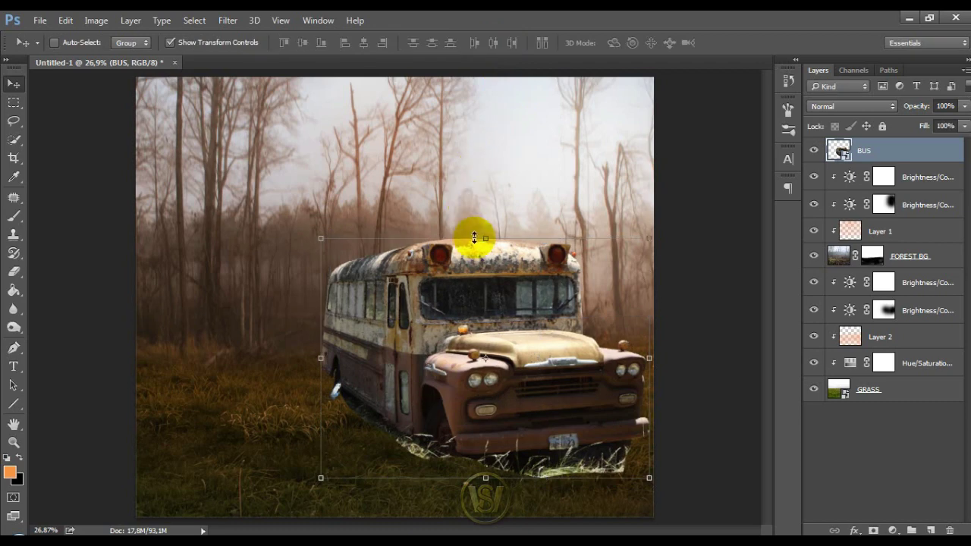
- Enlarge the bus slightly, shift it left and up, then drop in the misty water photo
drag(645, 241, 647, 224)
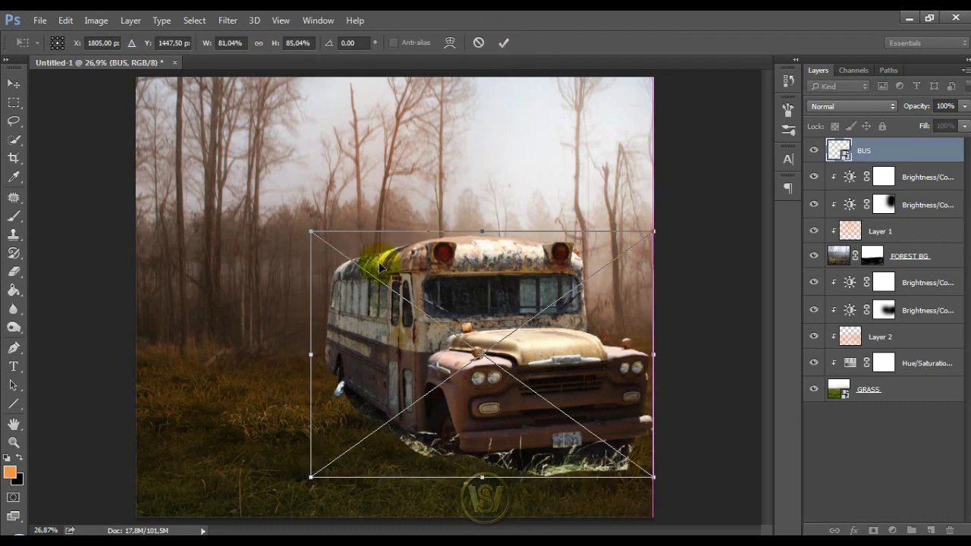
drag(306, 232, 290, 221)
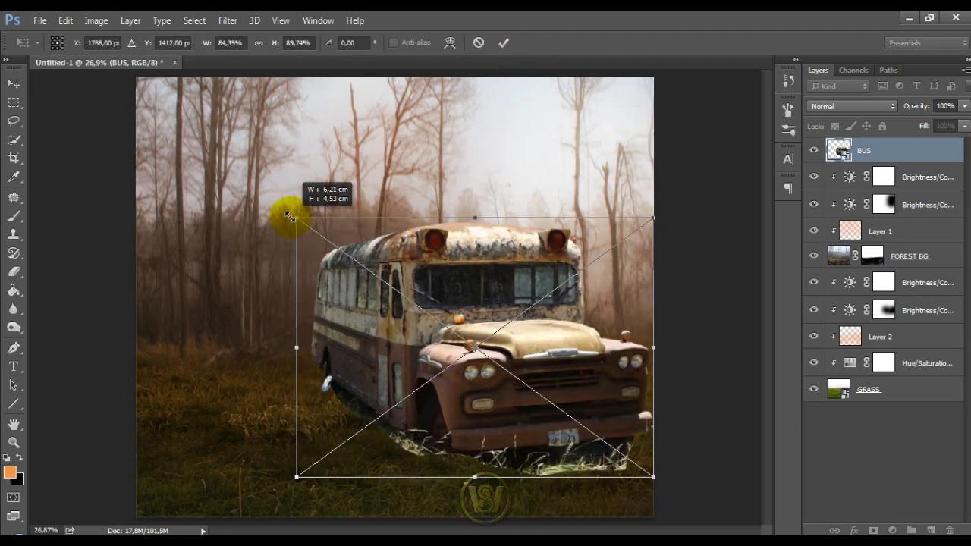
drag(338, 274, 327, 270)
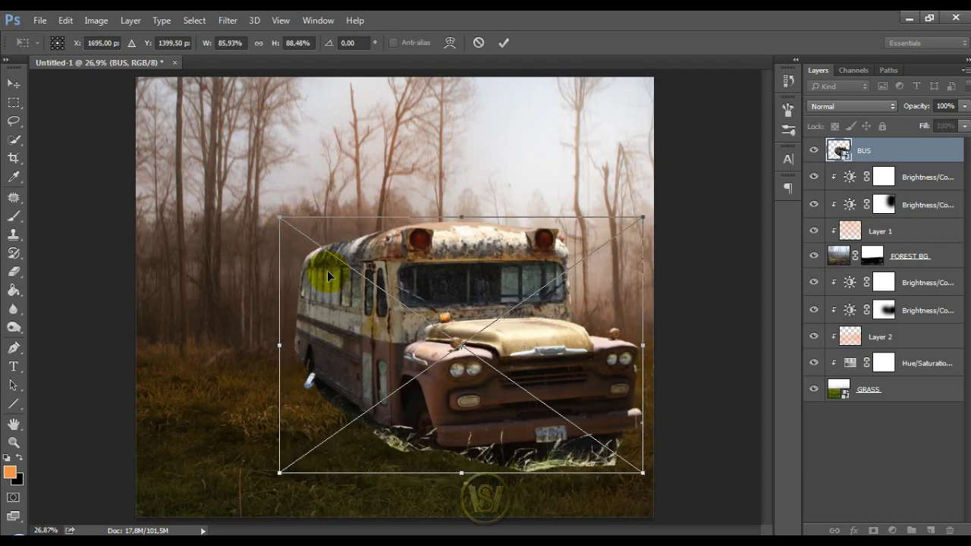
drag(458, 218, 460, 222)
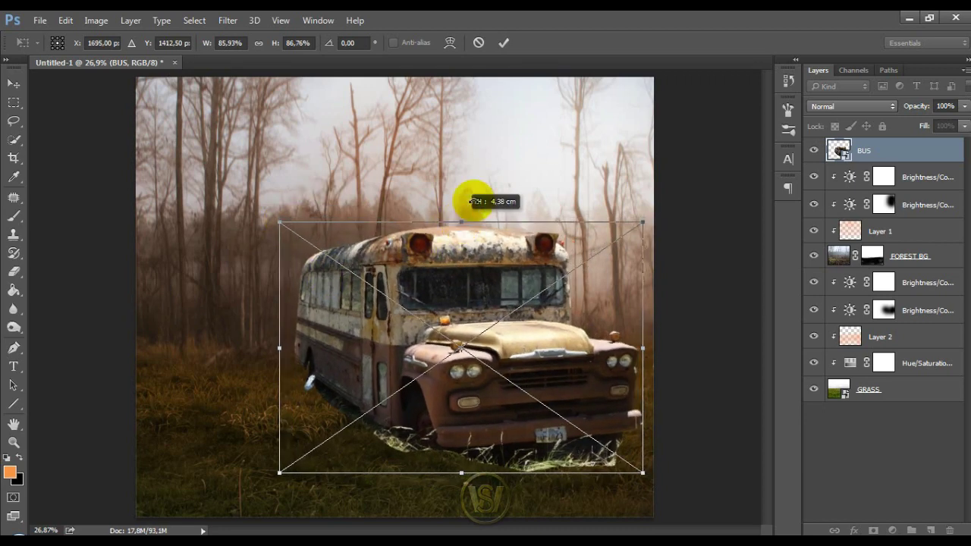
click(501, 43)
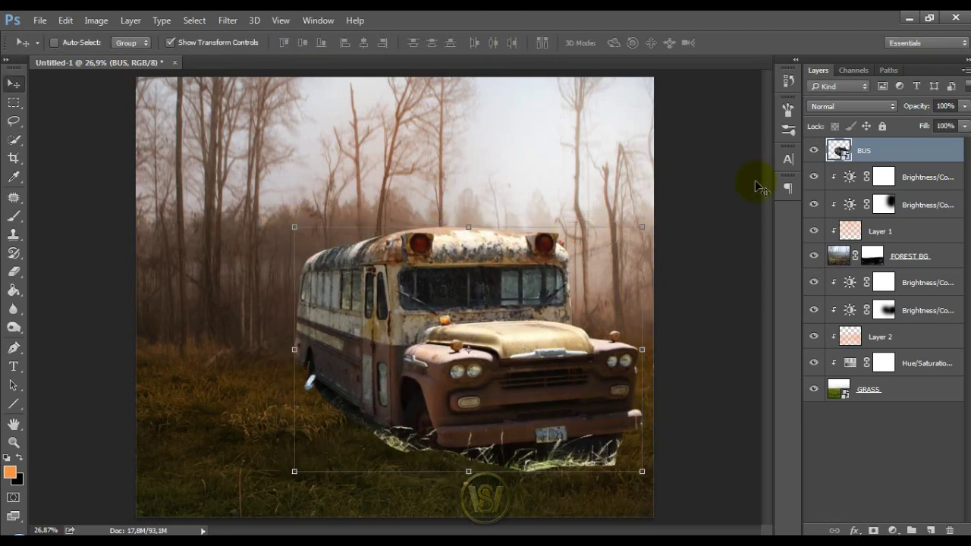
click(937, 177)
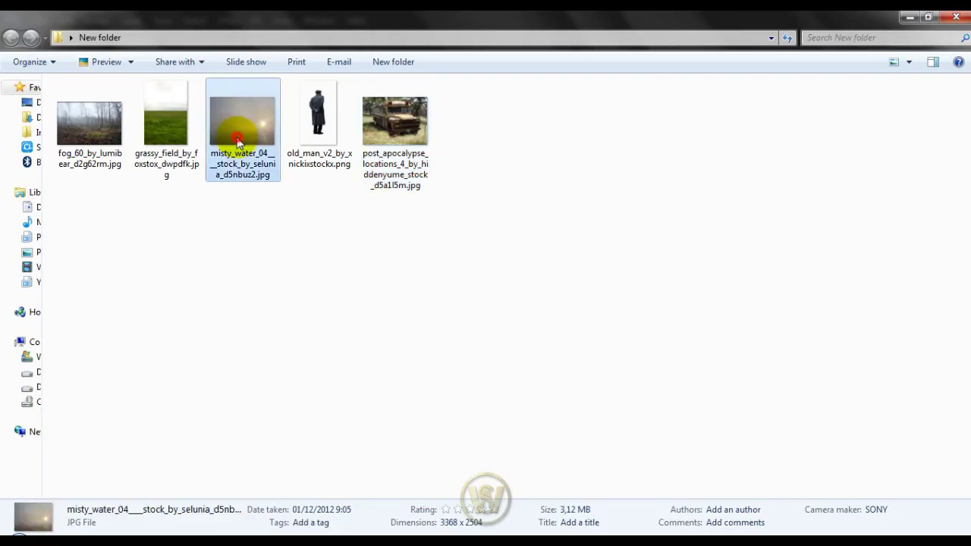
drag(243, 142, 400, 303)
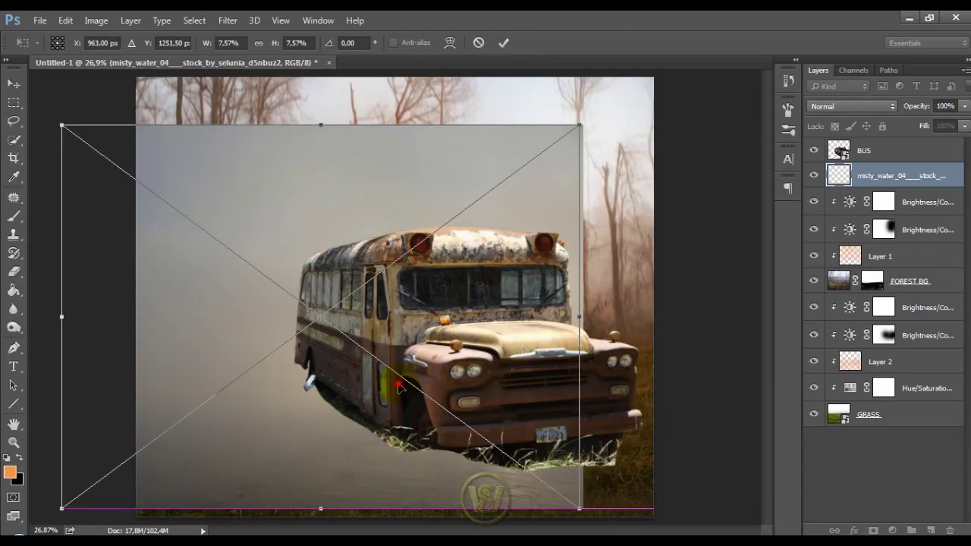
- Enlarge and reposition the misty image to cover the horizon above the grass
drag(321, 406, 447, 320)
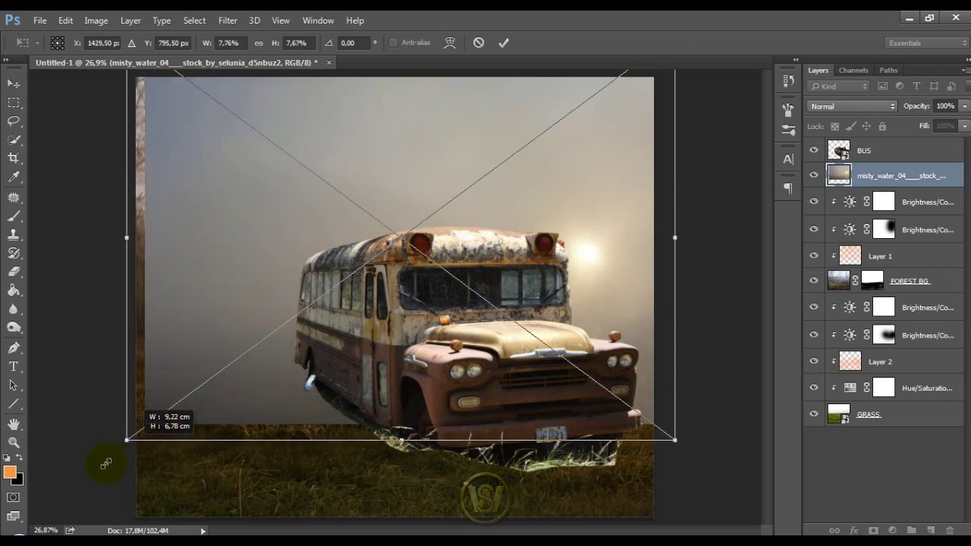
drag(154, 425, 75, 463)
mouse_move(193, 425)
mouse_down()
mouse_move(256, 326)
mouse_move(256, 309)
mouse_up()
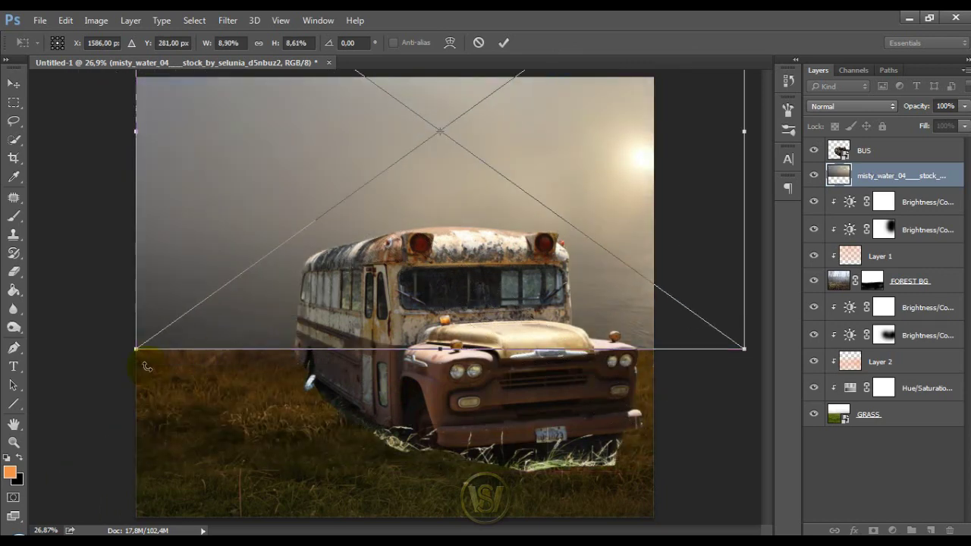
drag(135, 347, 36, 405)
drag(435, 363, 418, 353)
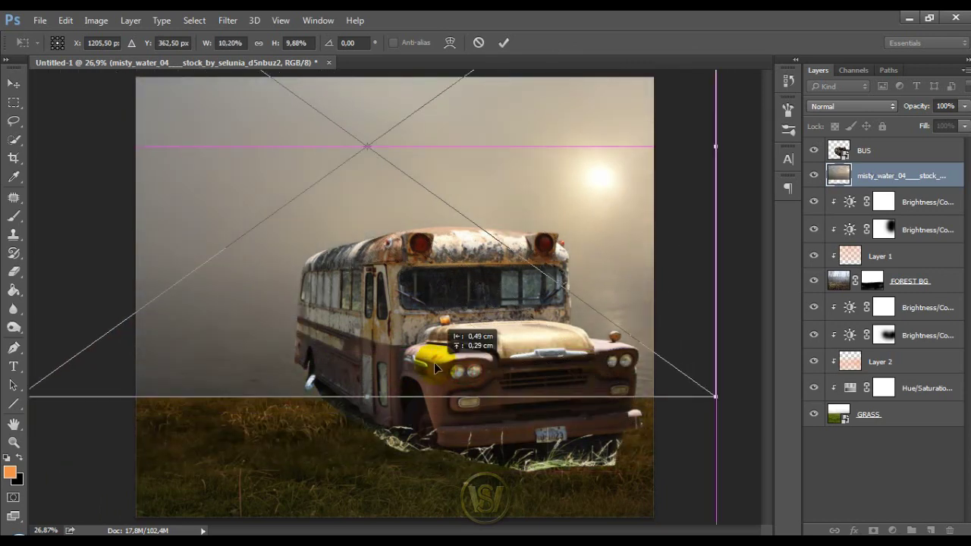
click(505, 44)
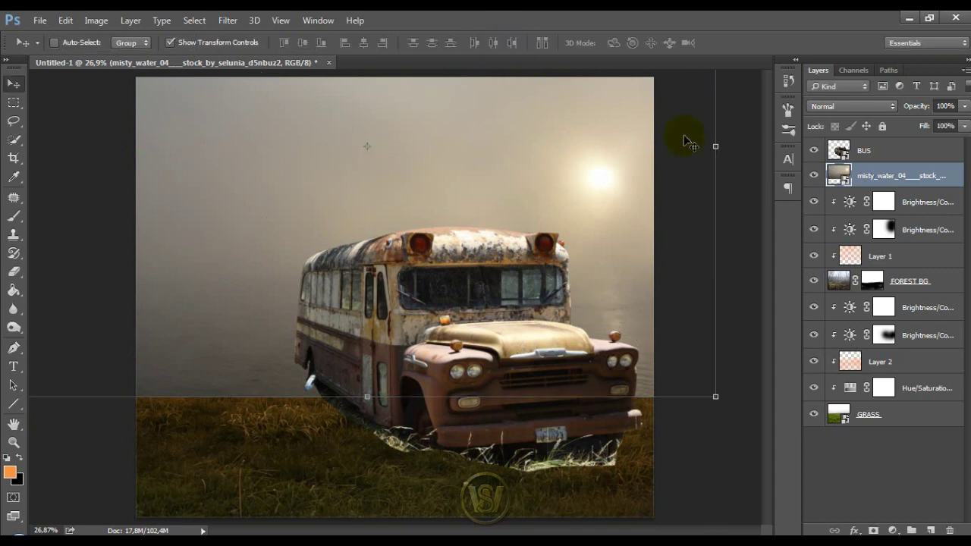
- Move the misty layer below the adjustment layers, clip it to the forest, and rename it SUNLIGHT
drag(926, 178, 932, 231)
right_click(932, 231)
click(934, 224)
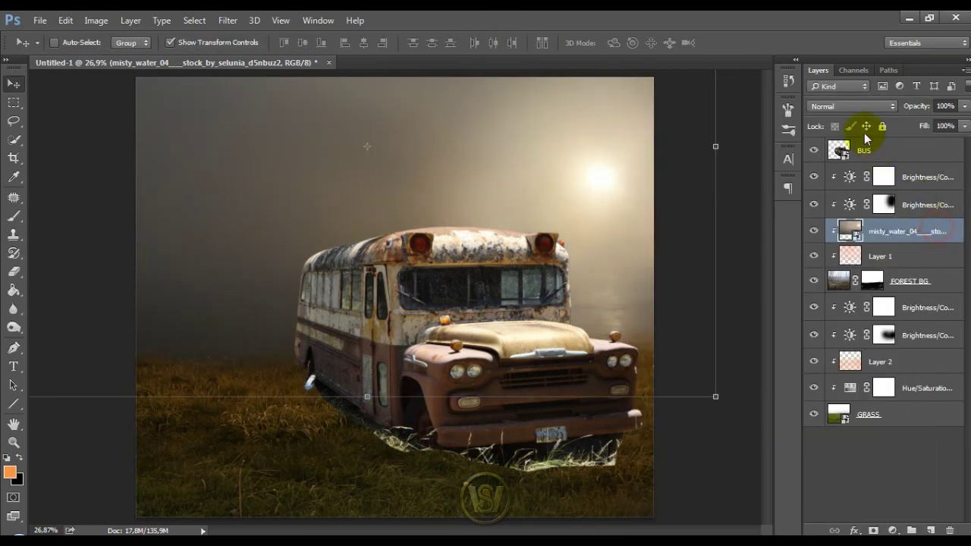
double_click(897, 232)
text(S)
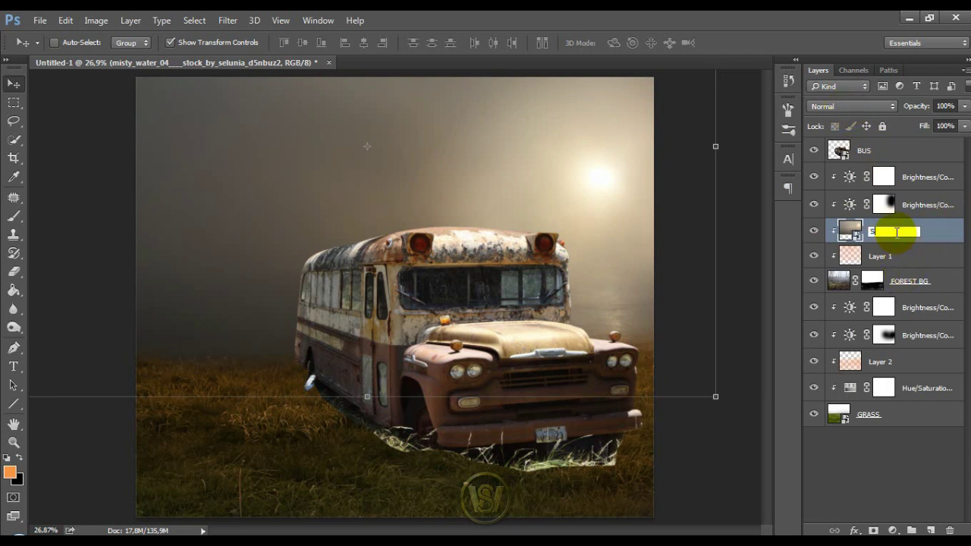
text(UNLIGHT)
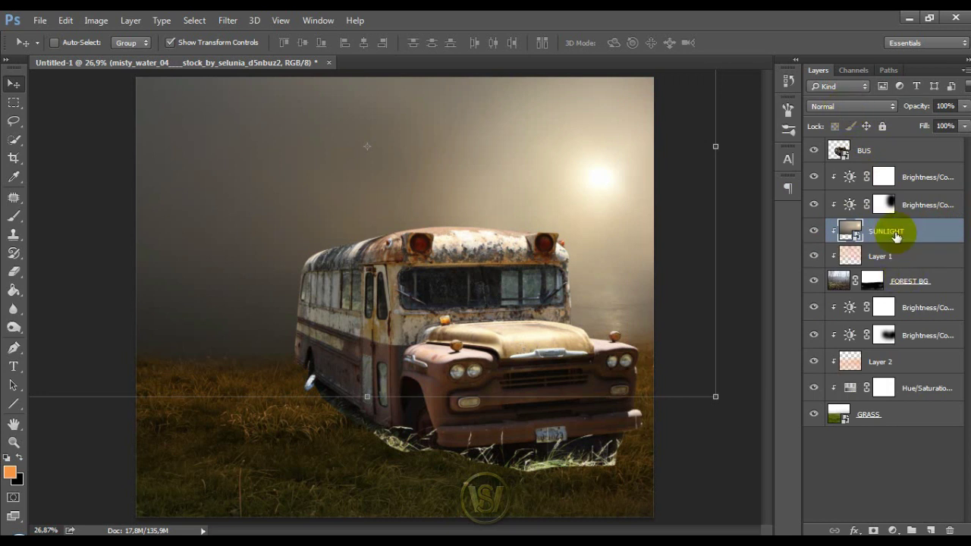
key(Return)
- Set the SUNLIGHT layer's blend mode to Hard Light and nudge it down slightly
click(852, 106)
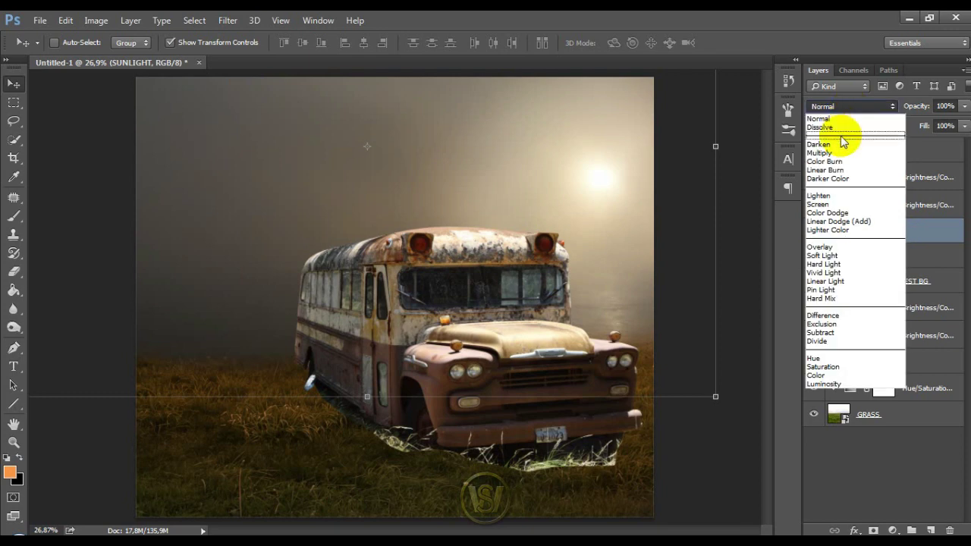
click(823, 212)
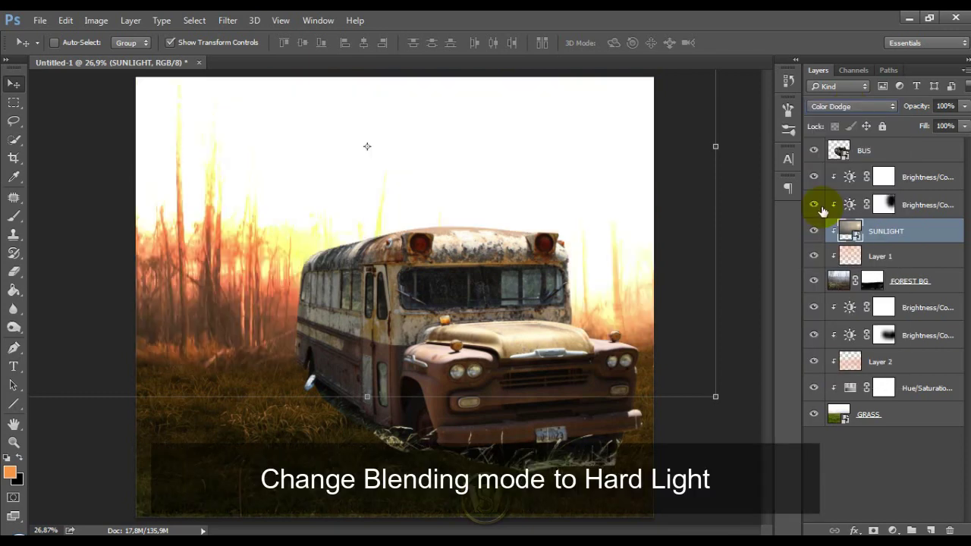
key(Down)
key(Down)
key(Down)
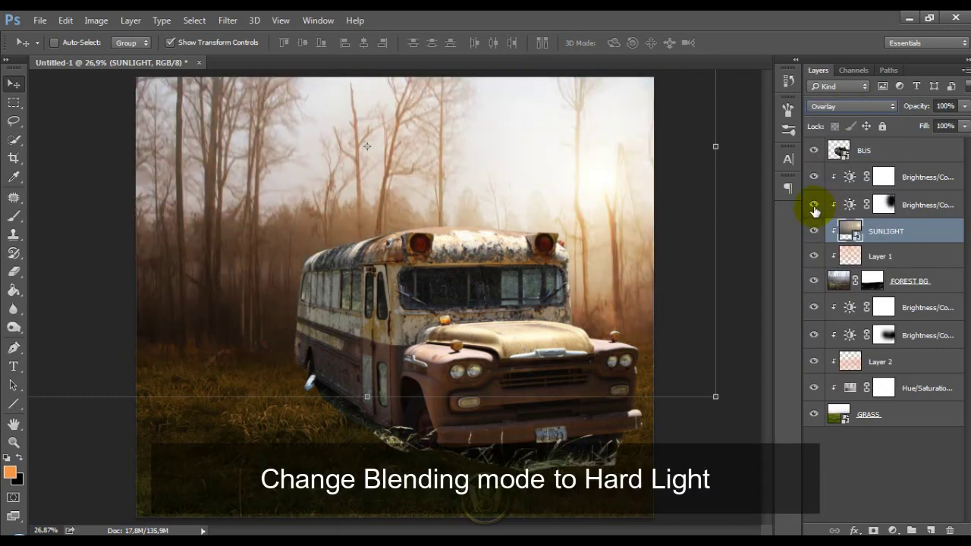
key(Down)
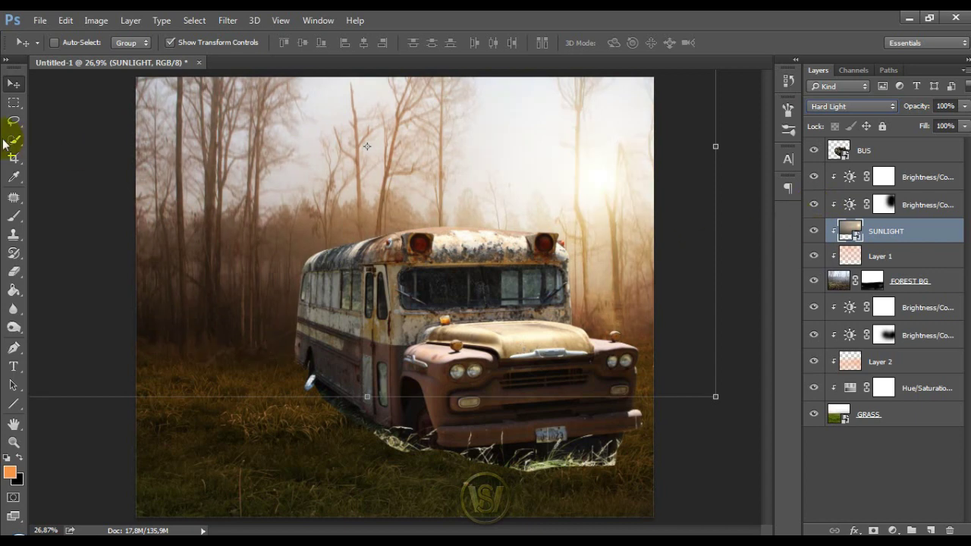
drag(231, 204, 233, 219)
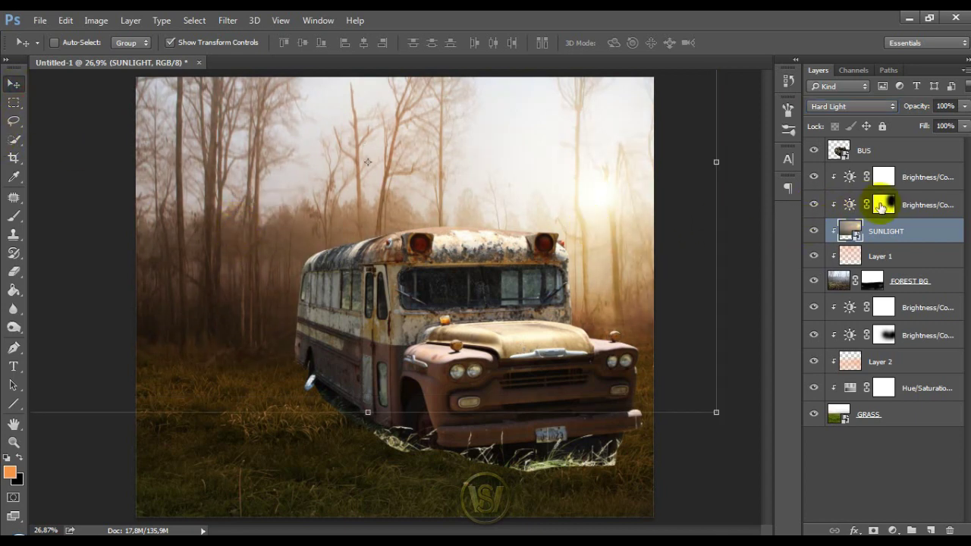
- Paint white on the Brightness/Contrast mask with a 900 brush to brighten fog around the sun
click(882, 207)
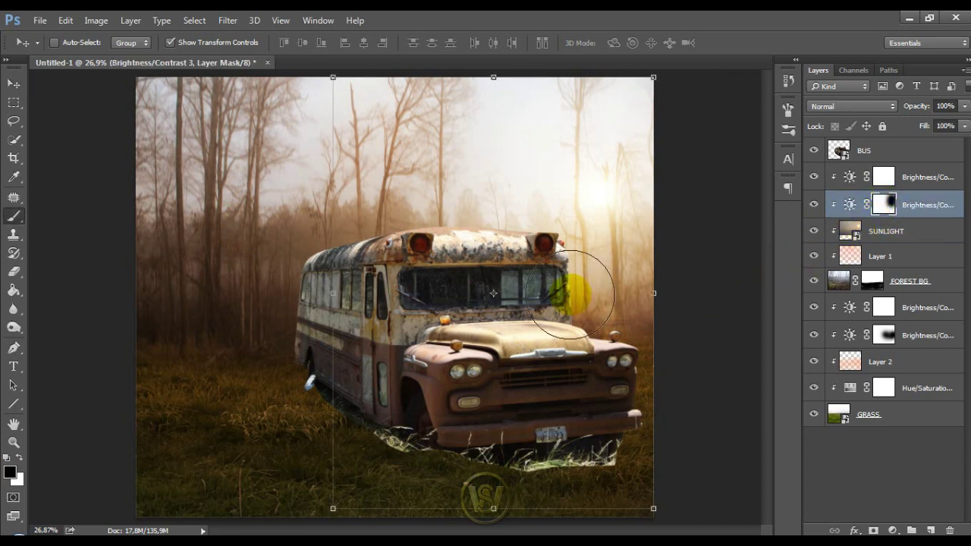
key(b)
click(19, 459)
mouse_move(561, 245)
mouse_down()
mouse_move(571, 178)
mouse_move(402, 178)
mouse_up()
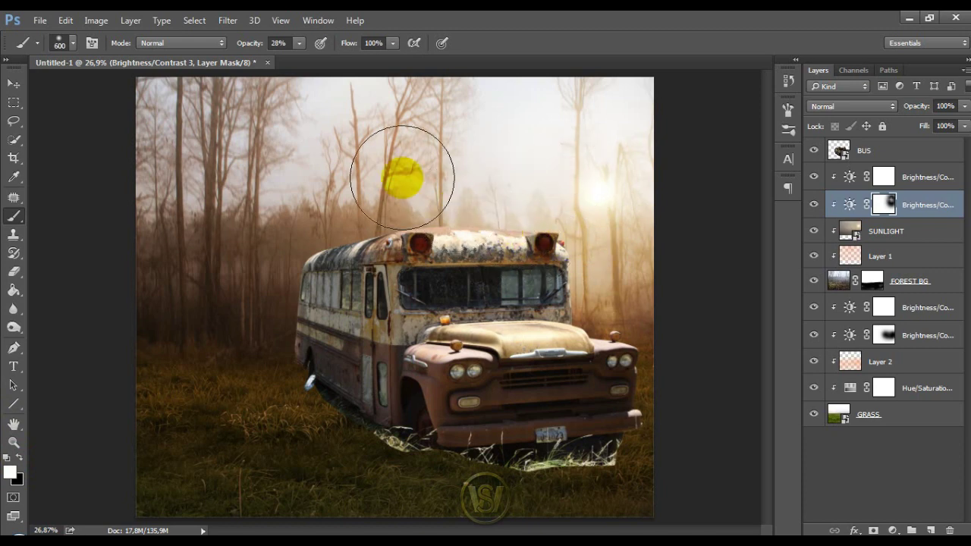
key(bracketright)
key(bracketright)
key(bracketright)
click(622, 177)
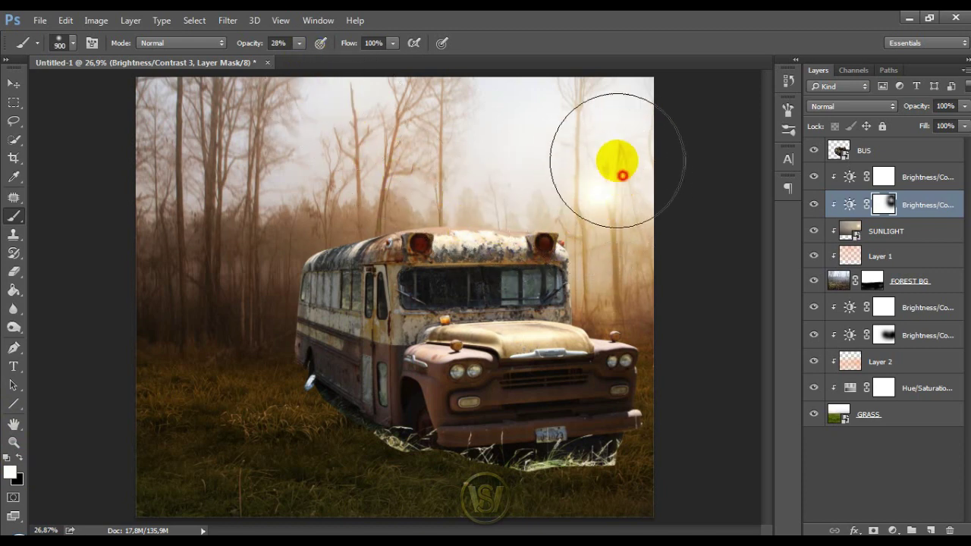
drag(622, 176, 403, 217)
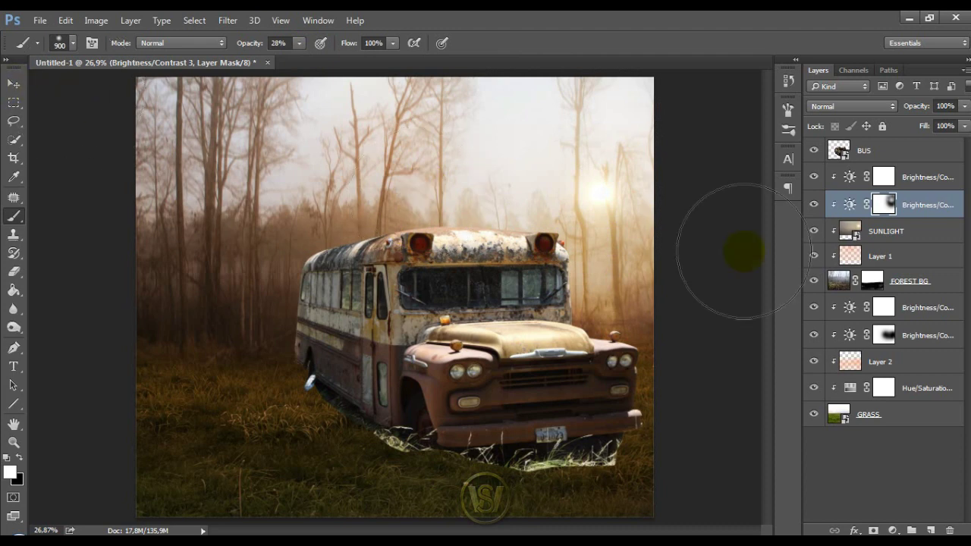
- Nudge SUNLIGHT into place, add a mask, and paint black over the bus front, hood and side
click(880, 229)
click(15, 89)
drag(384, 210, 380, 225)
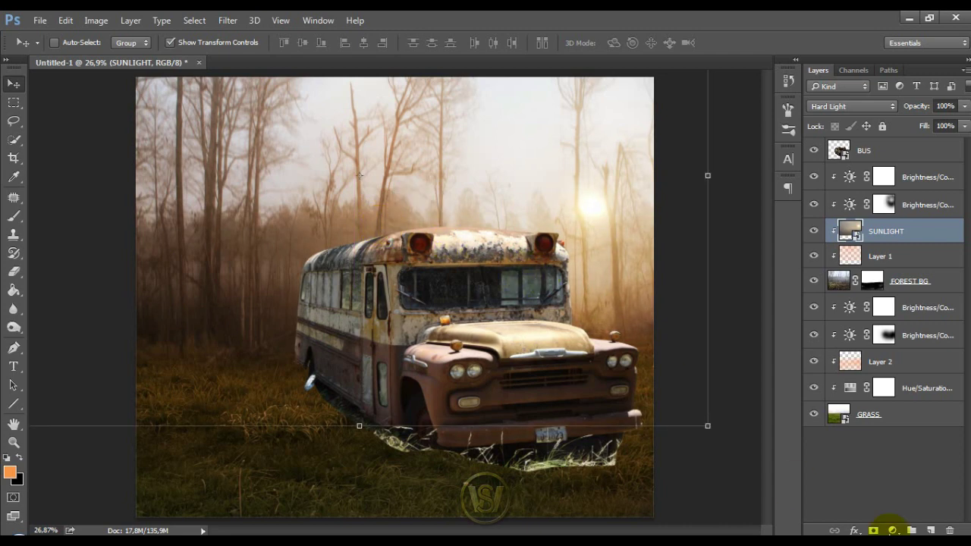
click(872, 530)
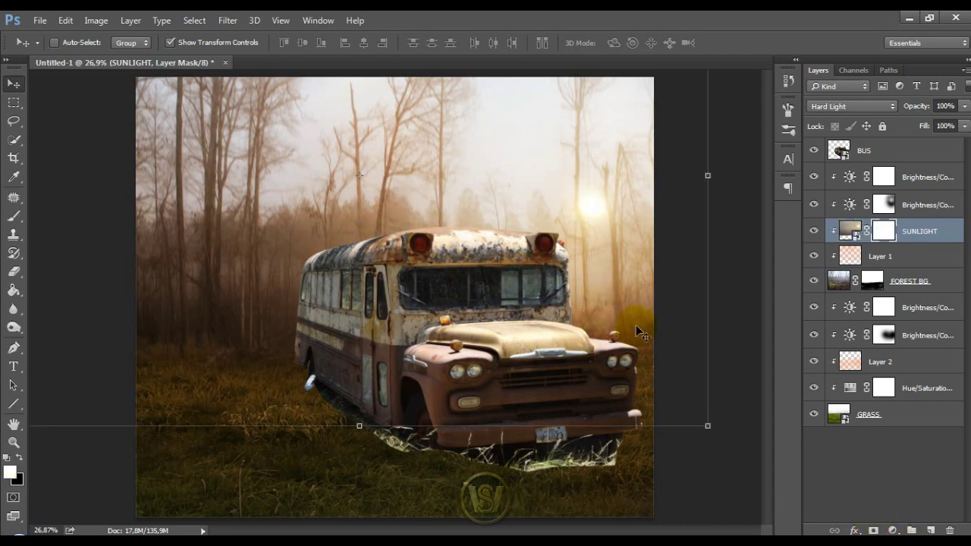
click(883, 231)
key(b)
click(19, 459)
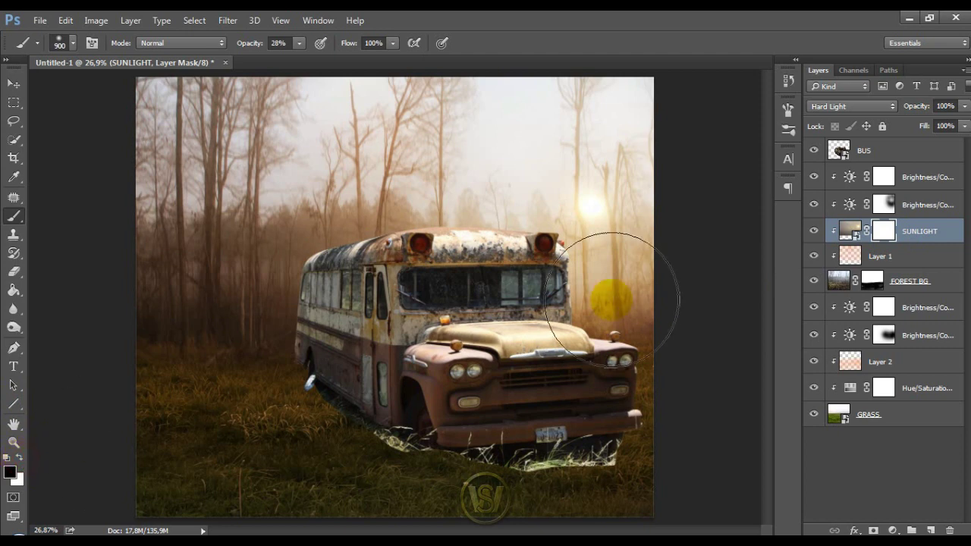
mouse_move(613, 297)
mouse_down()
mouse_move(615, 311)
mouse_move(651, 314)
mouse_up()
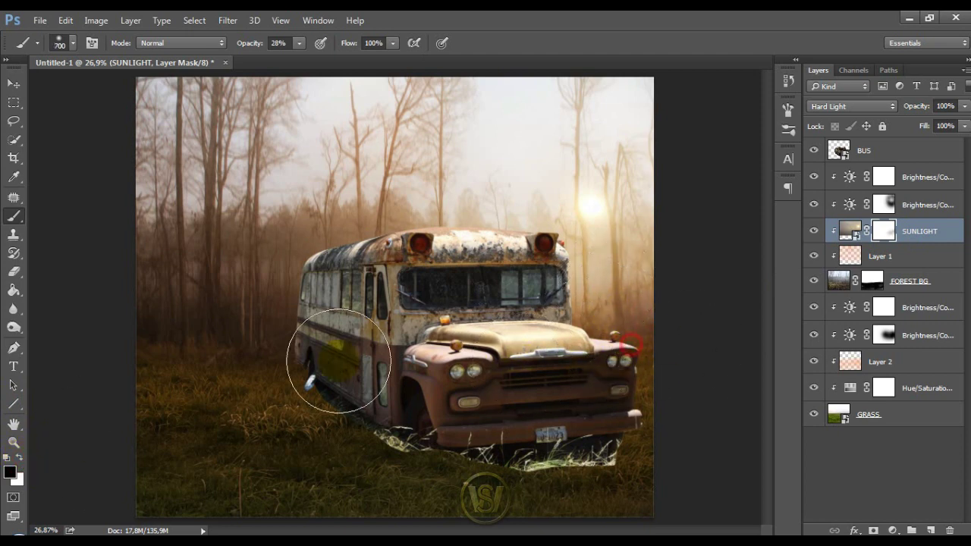
drag(119, 293, 191, 307)
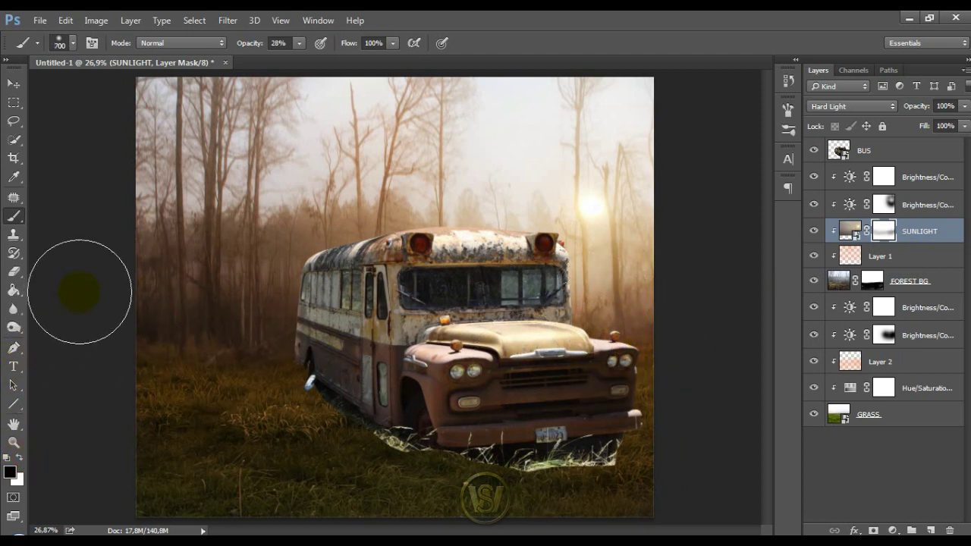
mouse_move(326, 325)
mouse_down()
mouse_move(333, 334)
mouse_move(682, 326)
mouse_move(445, 346)
mouse_move(303, 336)
mouse_move(510, 325)
mouse_up()
- Add a layer mask to the BUS layer and shrink the brush for detail work
key(bracketleft)
key(bracketleft)
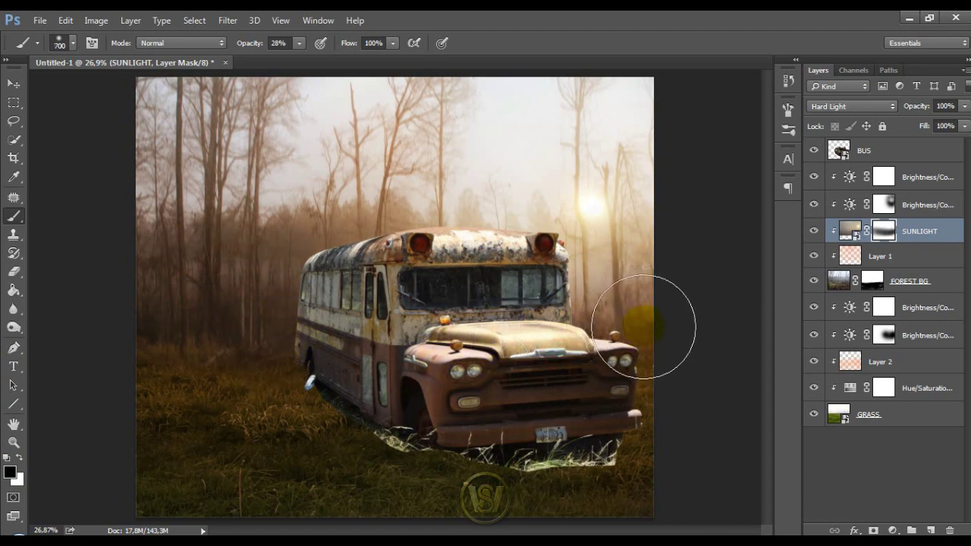
click(881, 204)
click(867, 149)
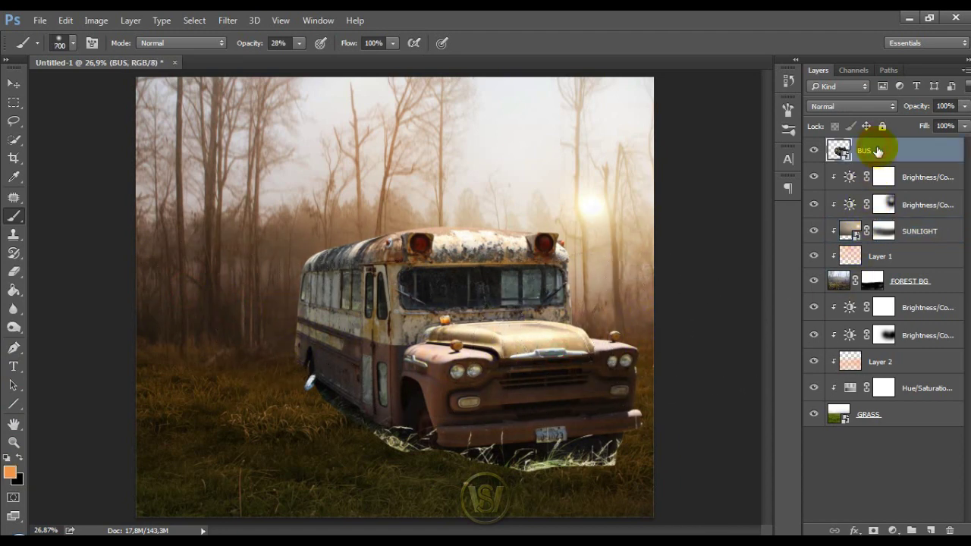
click(873, 530)
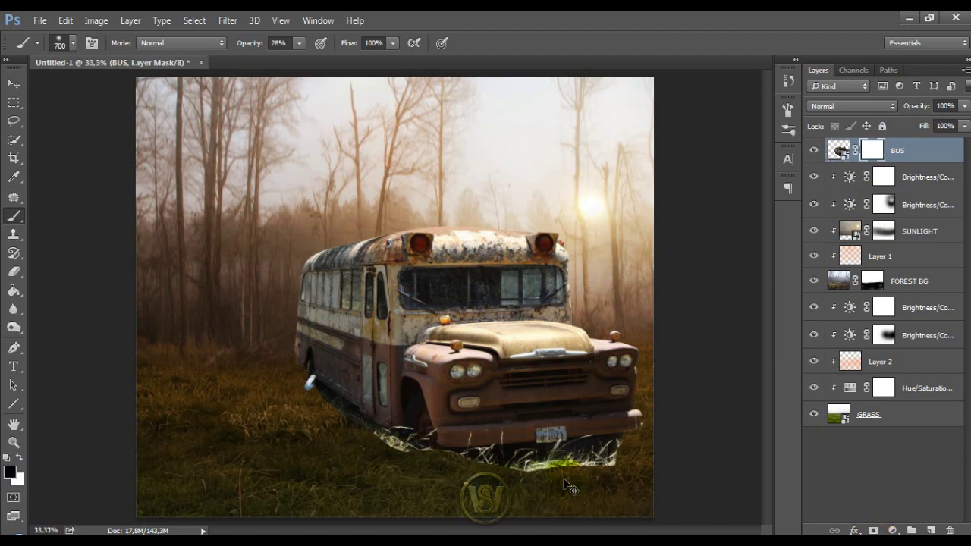
scroll(571, 488, up, 1)
key(bracketleft)
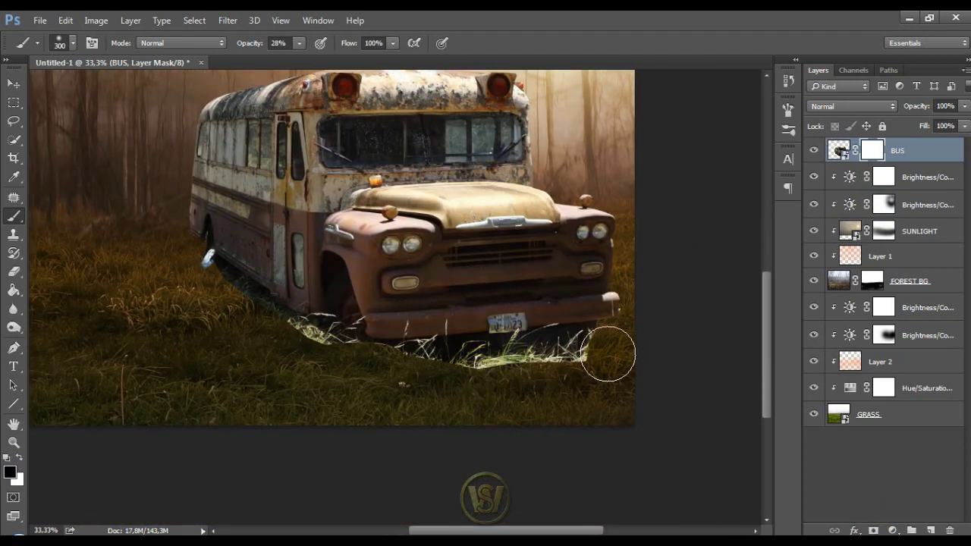
- With a smaller brush, paint black on the BUS mask to hide the bright grass under the bumper
scroll(476, 369, up, 1)
key(bracketleft)
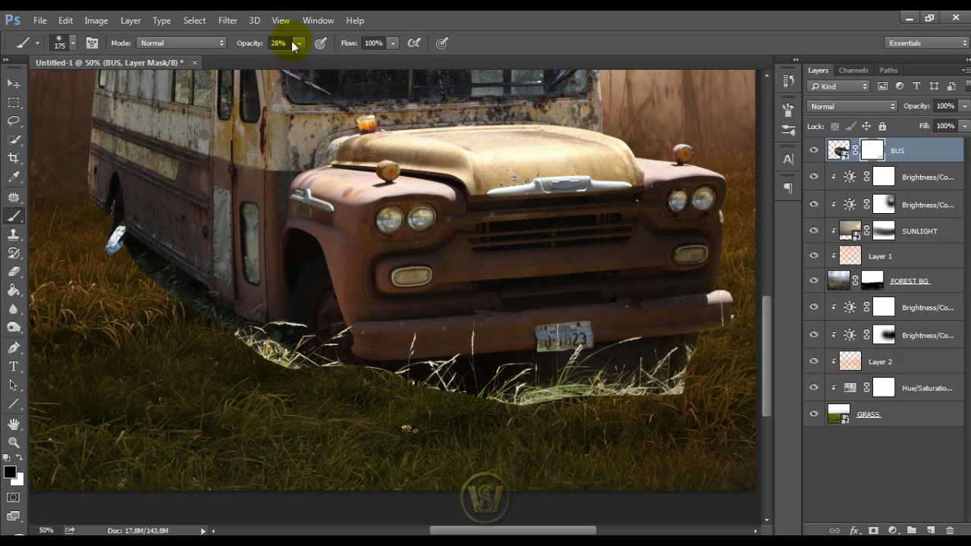
drag(706, 383, 448, 400)
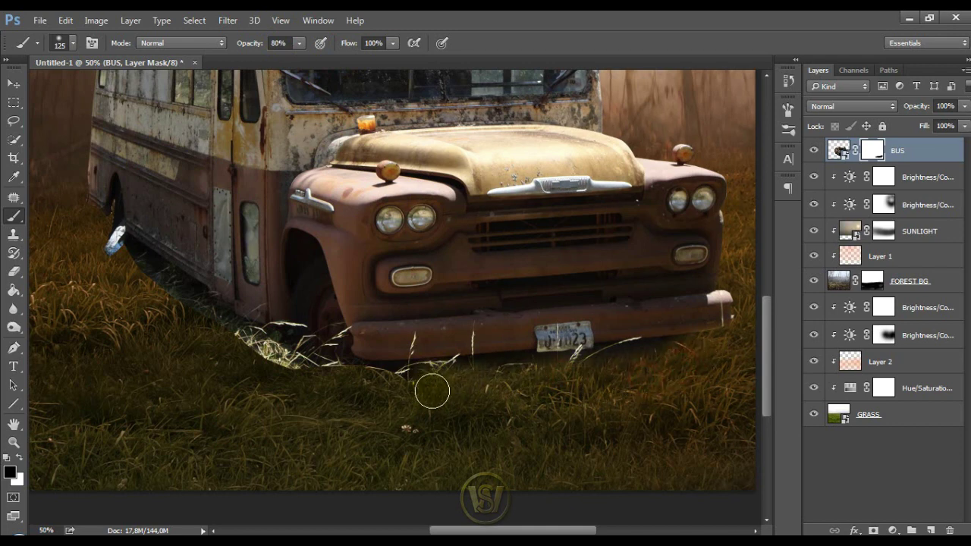
drag(299, 357, 295, 362)
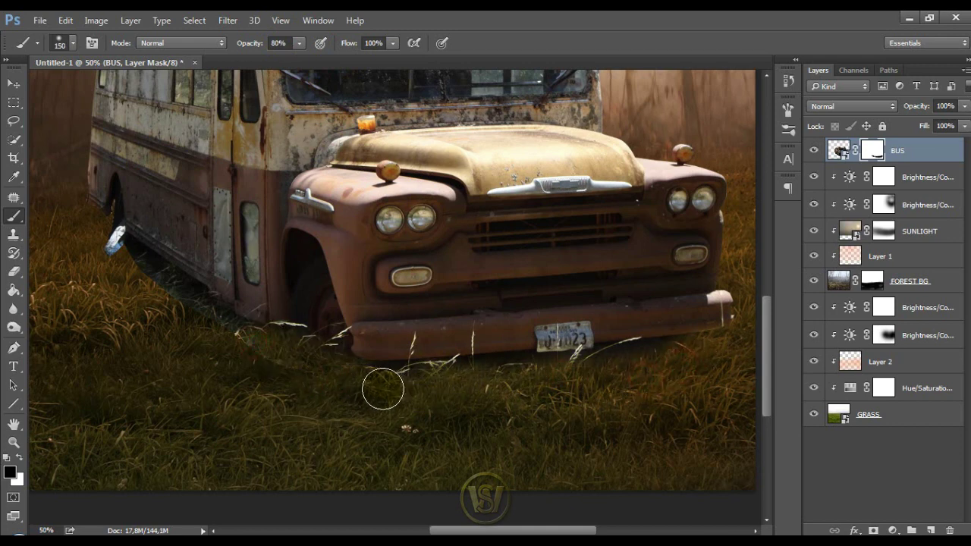
drag(239, 348, 336, 369)
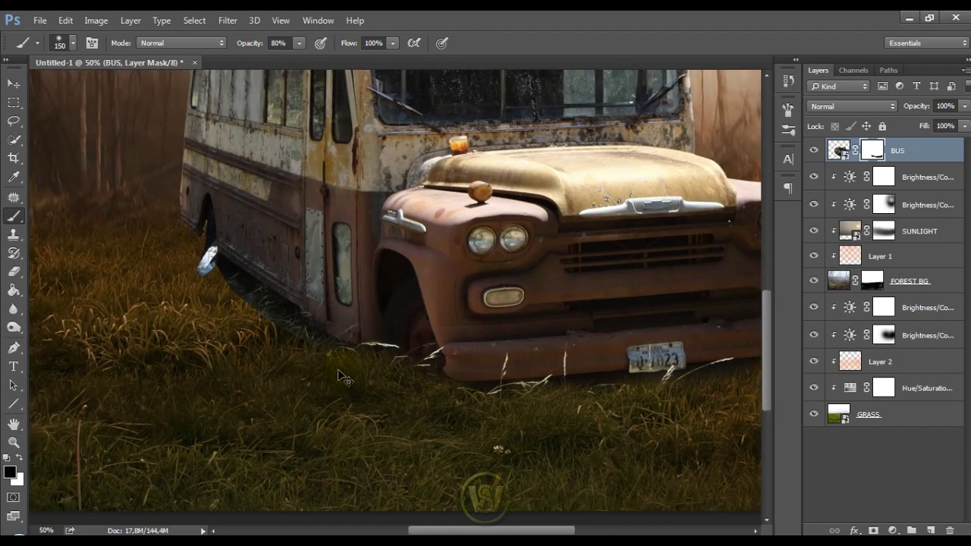
- At 100% zoom, mask out the white patch beside the bus's rear wheel
key(ctrl+plus)
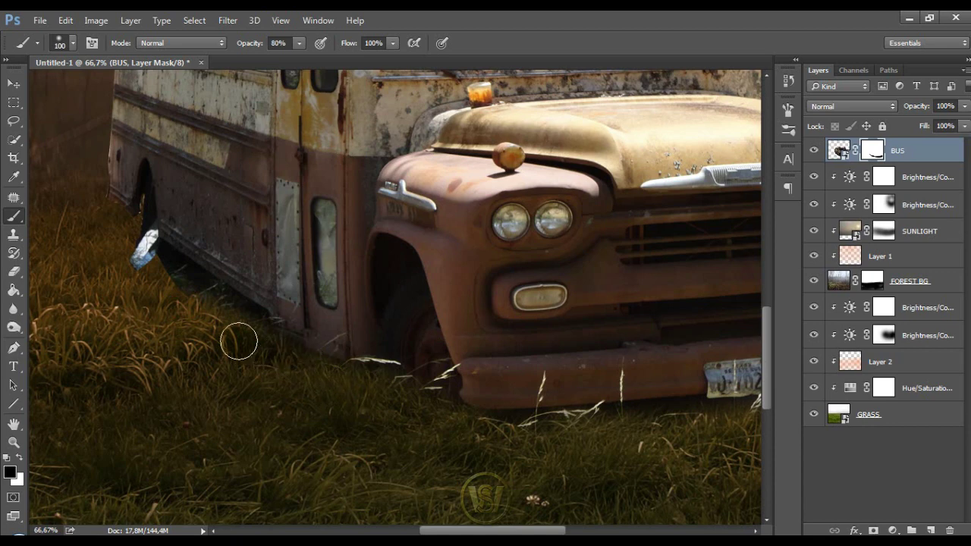
drag(239, 336, 413, 410)
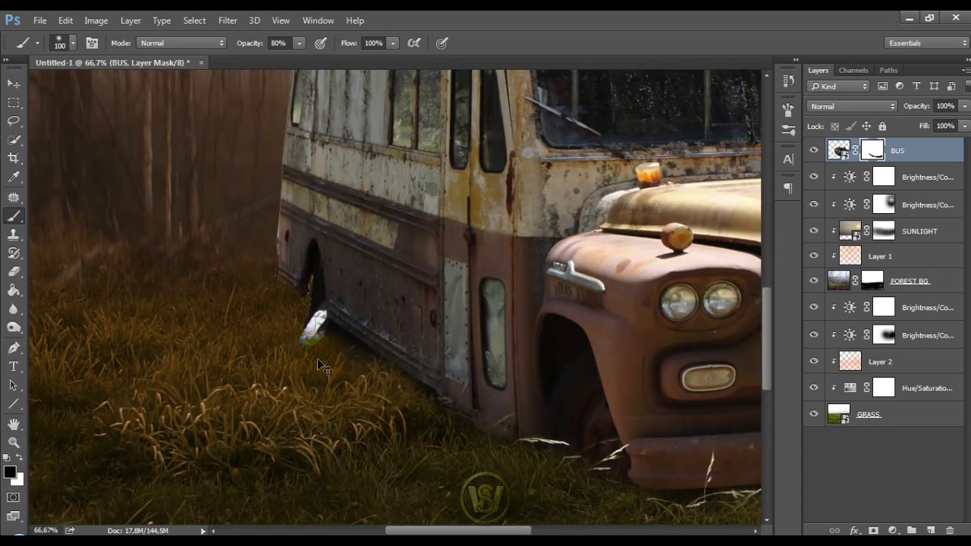
key(ctrl+plus)
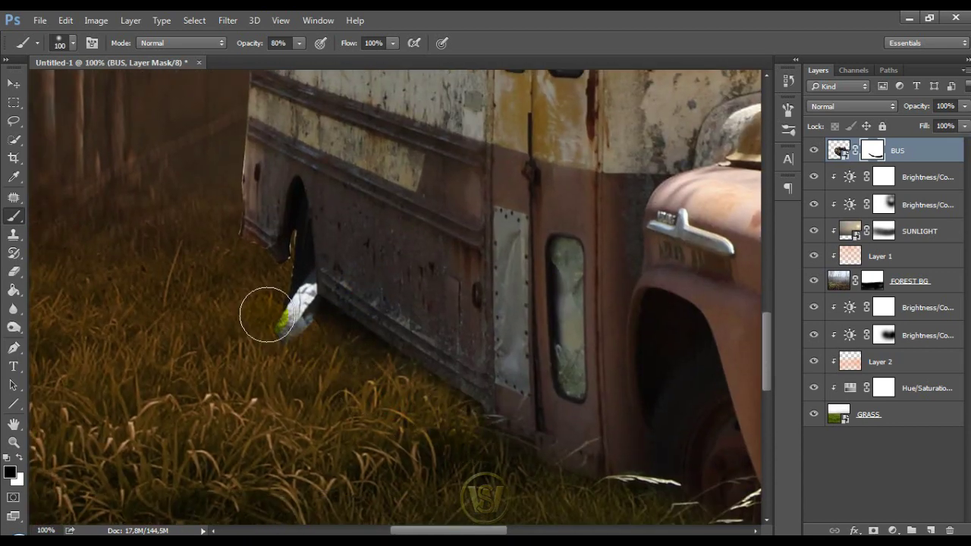
drag(267, 315, 296, 323)
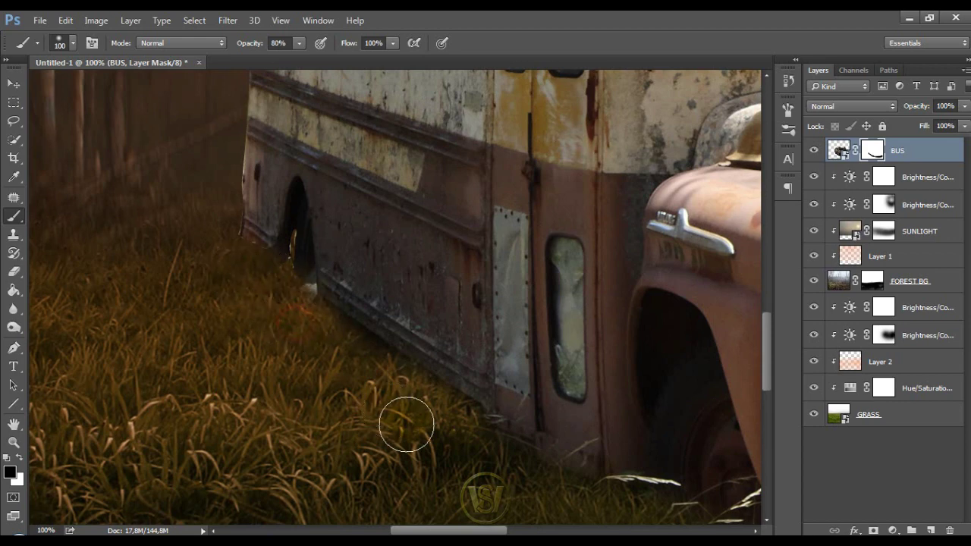
drag(445, 436, 318, 321)
scroll(389, 372, down, 1)
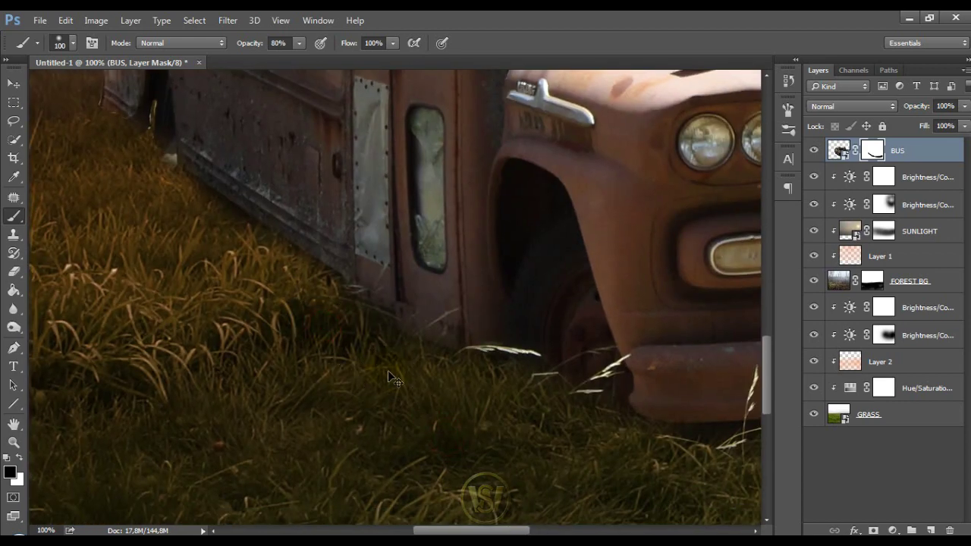
scroll(388, 372, down, 1)
scroll(388, 372, down, 1)
scroll(388, 372, down, 1)
scroll(387, 372, up, 1)
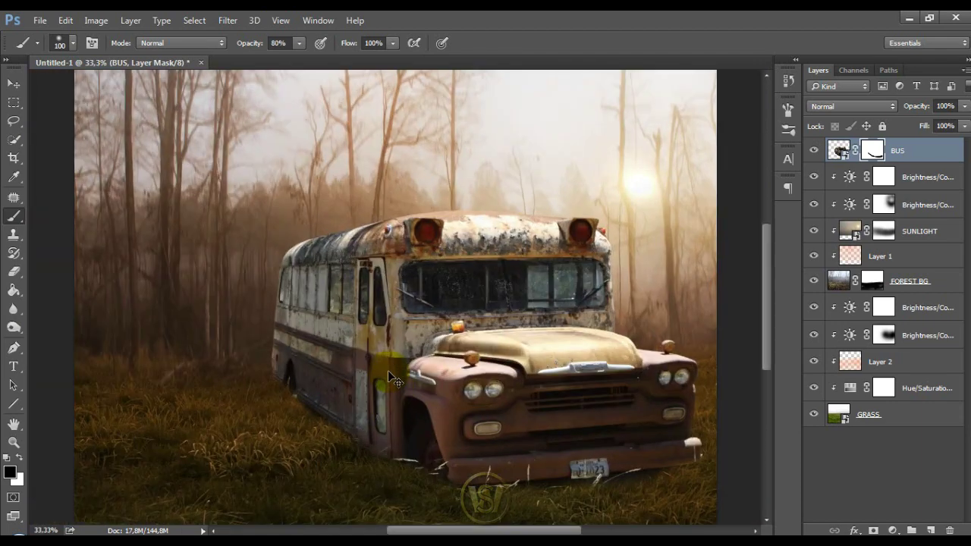
scroll(388, 372, down, 1)
- Add a new layer above BUS and clip it to the bus
click(890, 159)
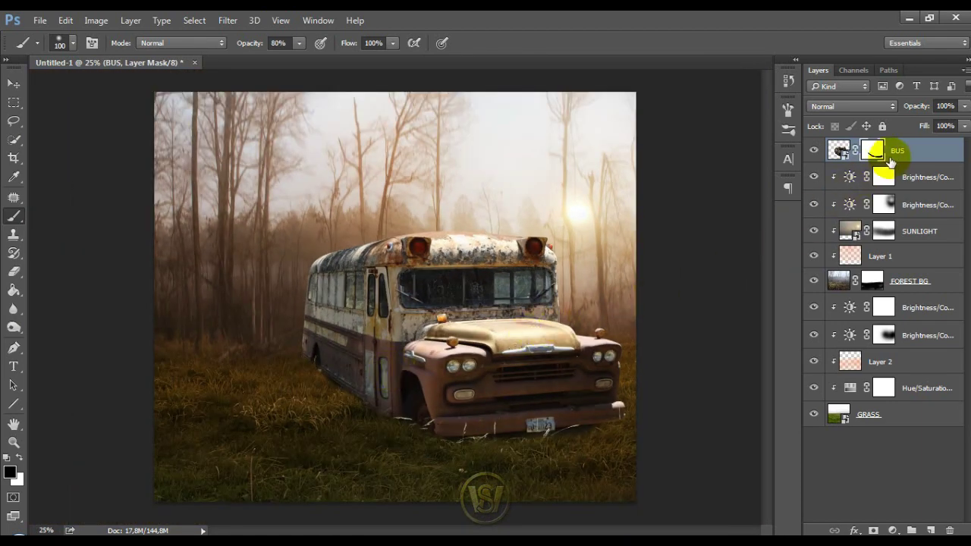
click(930, 529)
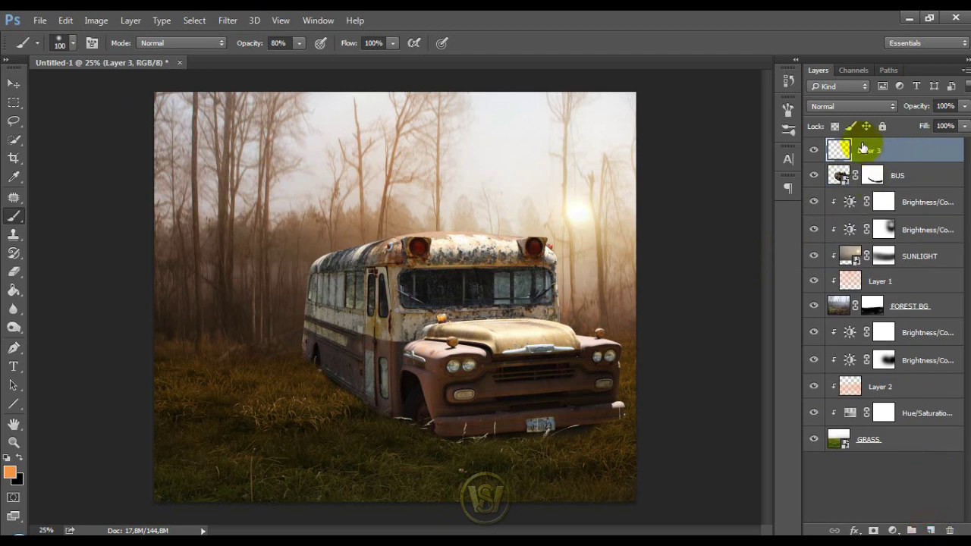
right_click(830, 148)
click(695, 280)
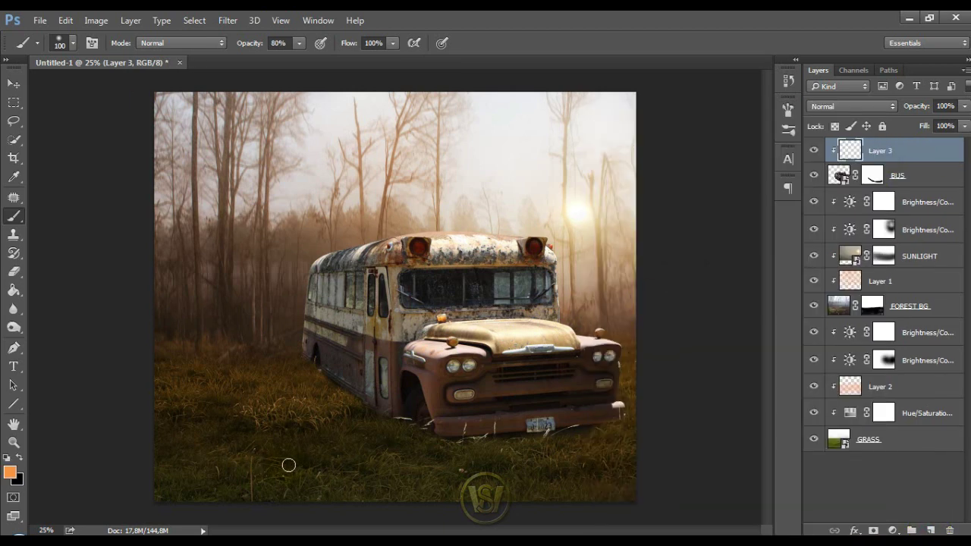
- Shade the bus's lower edge and rear with a large black brush at 30% opacity
key(bracketright)
key(bracketright)
key(bracketright)
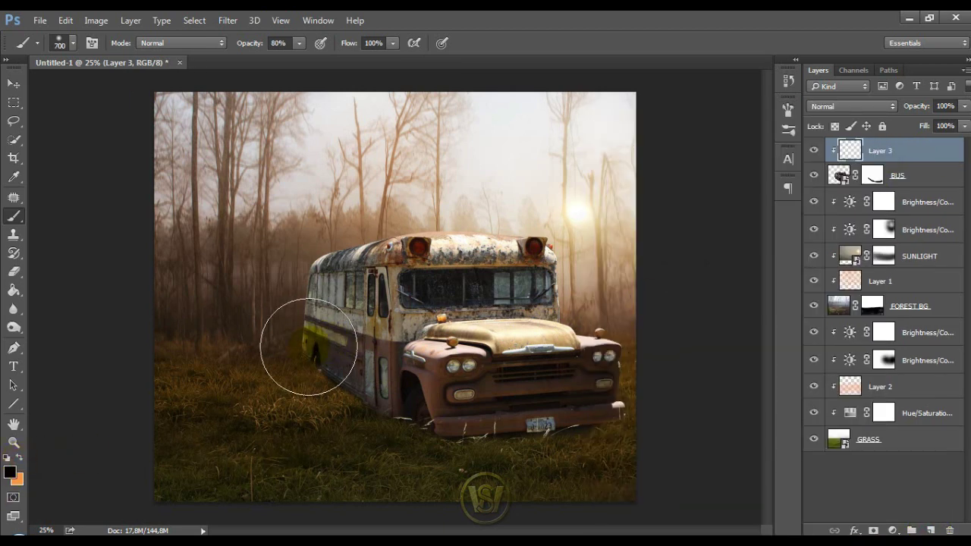
click(300, 43)
drag(286, 54, 251, 54)
click(307, 292)
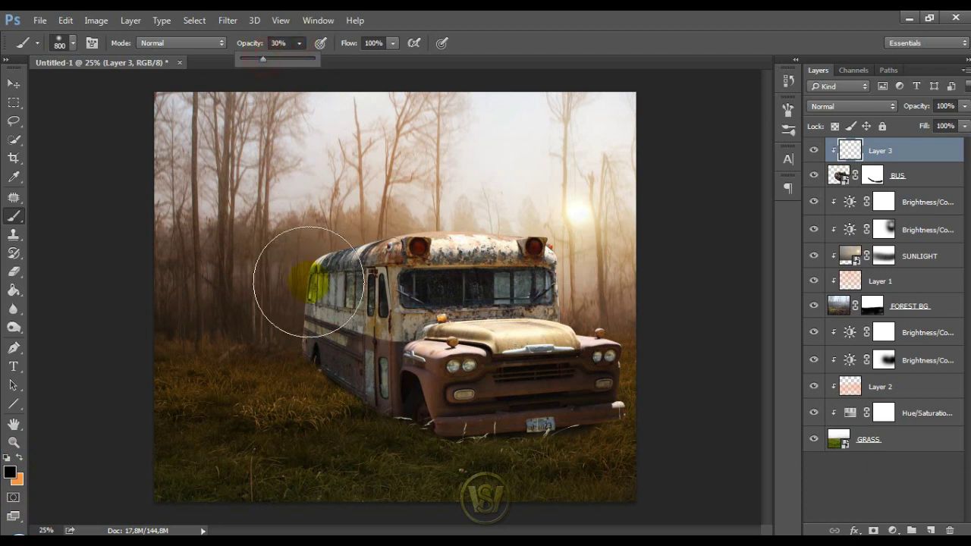
mouse_move(322, 416)
mouse_down()
mouse_move(412, 445)
mouse_move(390, 423)
mouse_up()
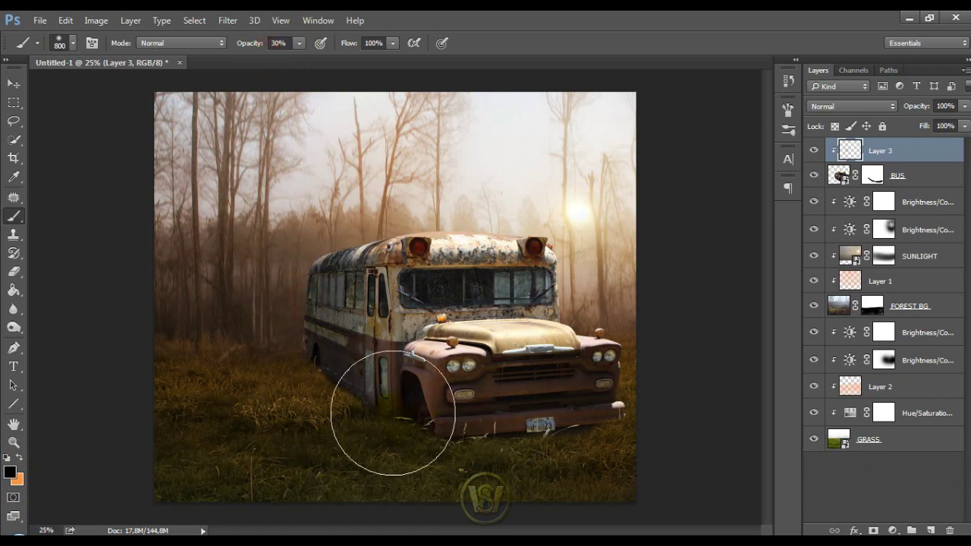
key(bracketright)
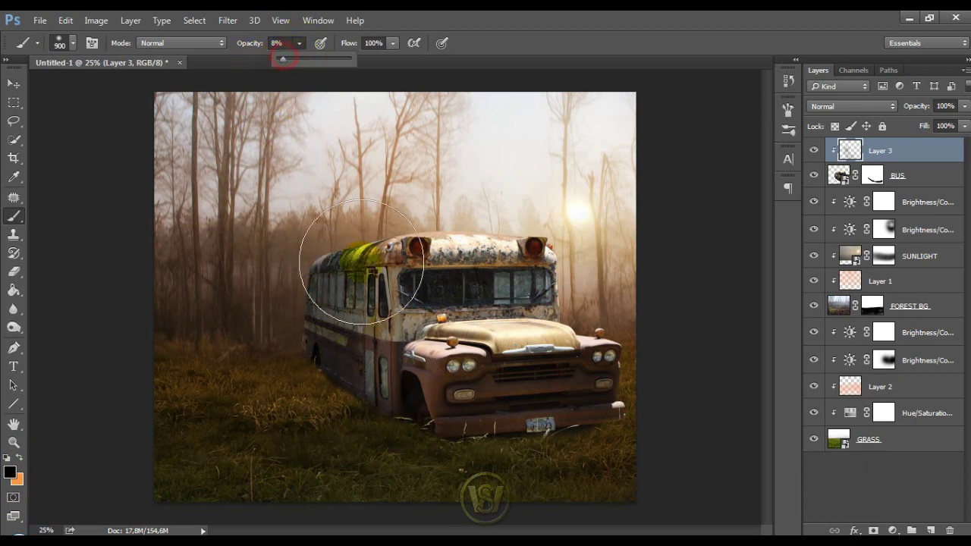
key(bracketleft)
key(bracketleft)
mouse_move(407, 412)
mouse_down()
mouse_move(433, 390)
mouse_move(397, 384)
mouse_up()
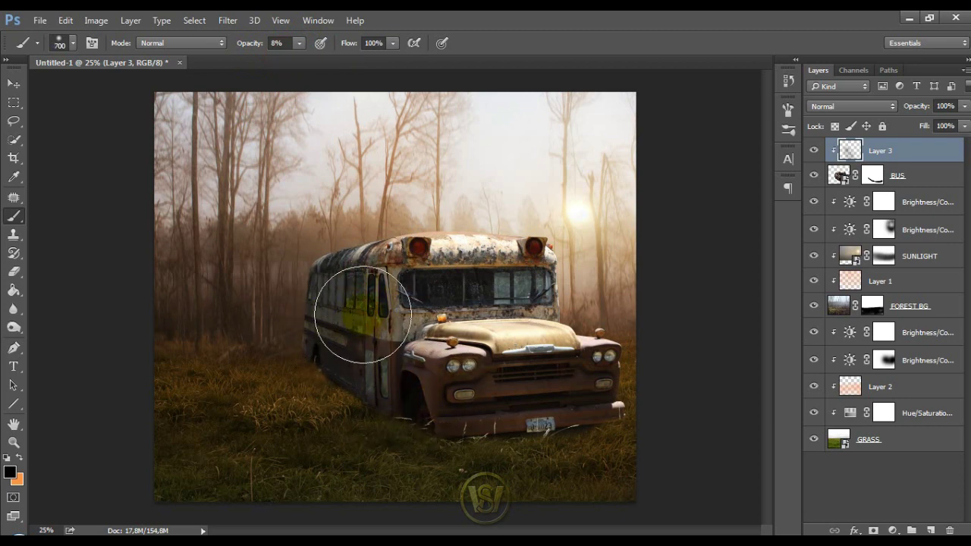
click(891, 530)
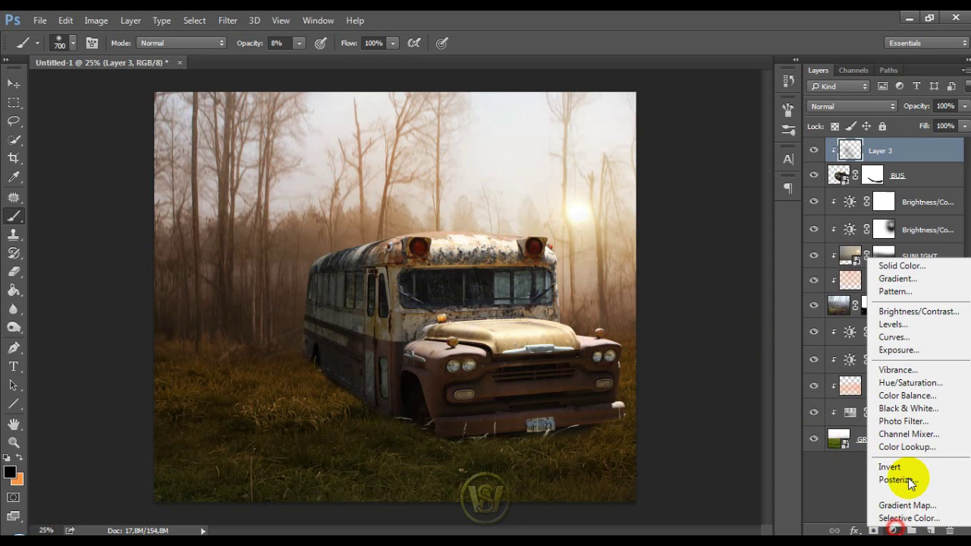
- Add a Hue/Saturation adjustment clipped to BUS with Saturation -17, then collapse its Properties panel
click(907, 386)
click(685, 362)
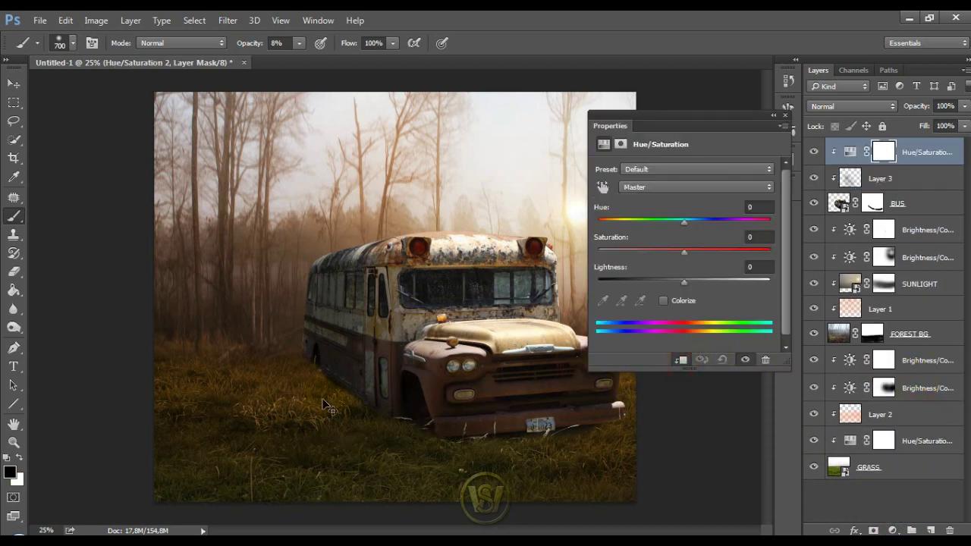
scroll(328, 408, up, 1)
scroll(278, 357, right, 2)
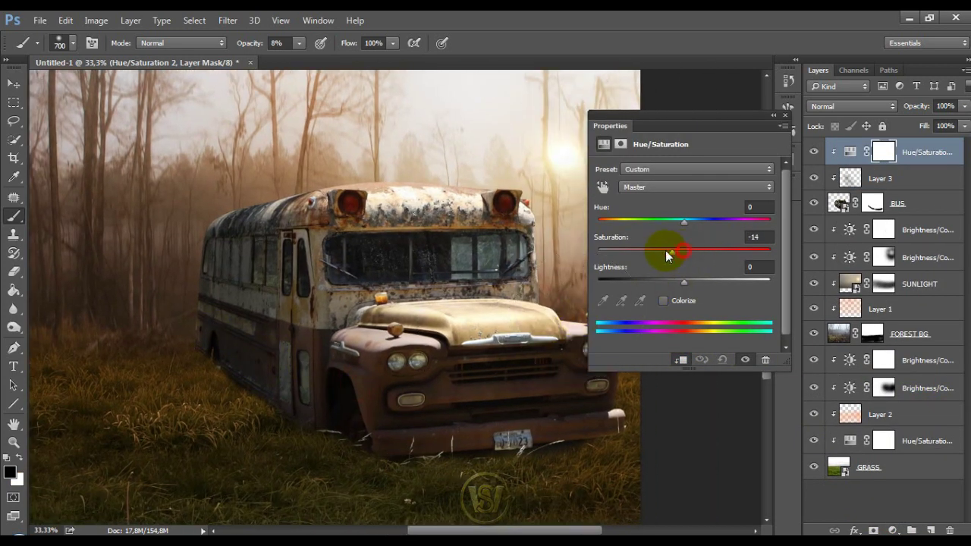
click(787, 113)
scroll(678, 373, down, 1)
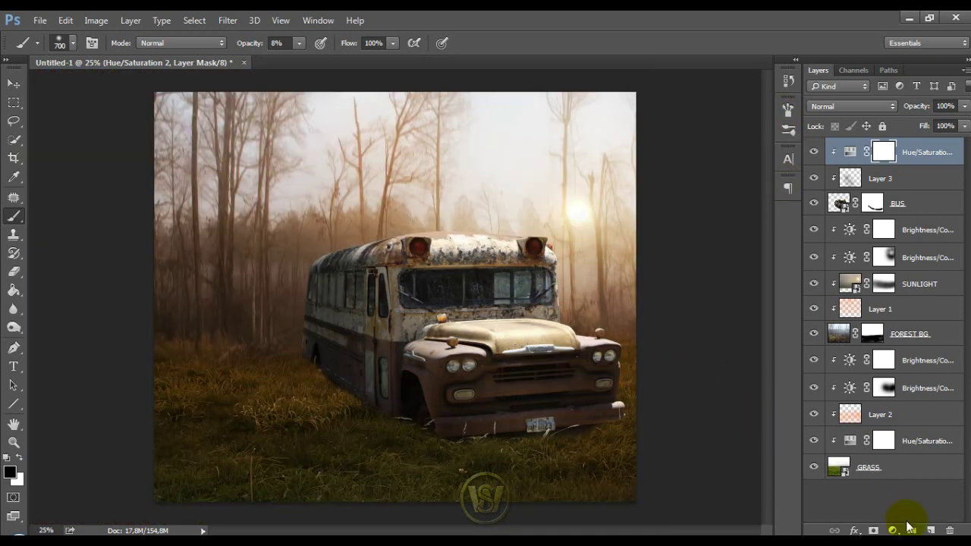
- Add Layer 4 clipped to the bus in Color blend mode, with orange as foreground
click(931, 529)
right_click(917, 151)
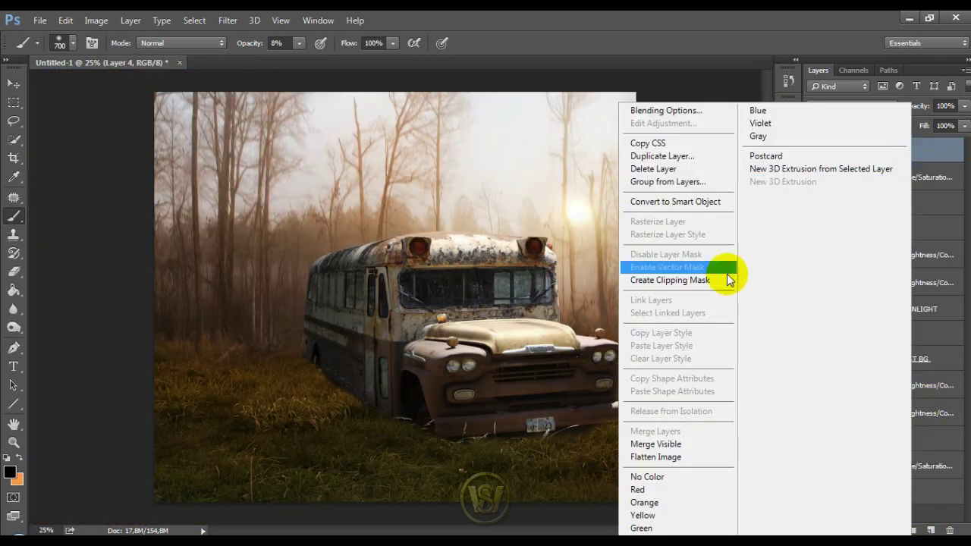
click(720, 278)
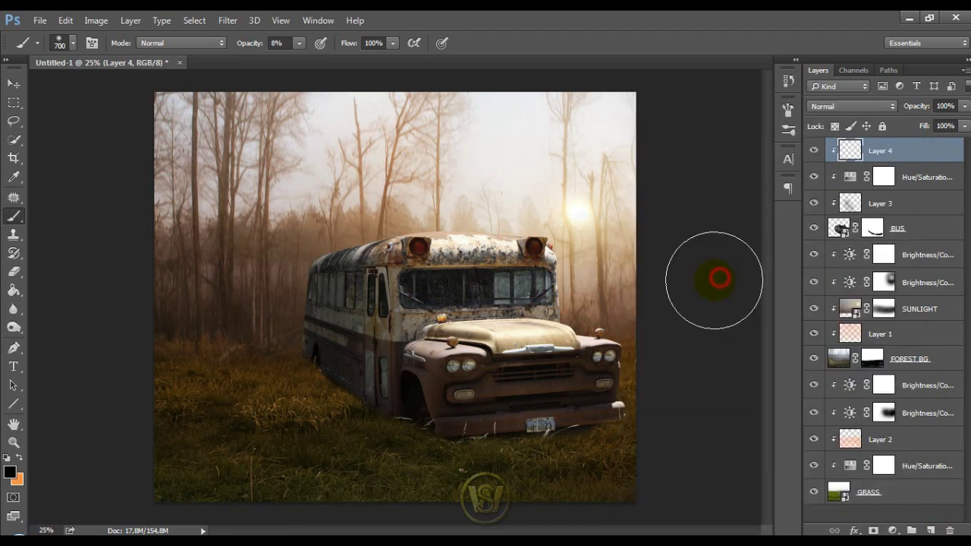
click(12, 472)
click(785, 232)
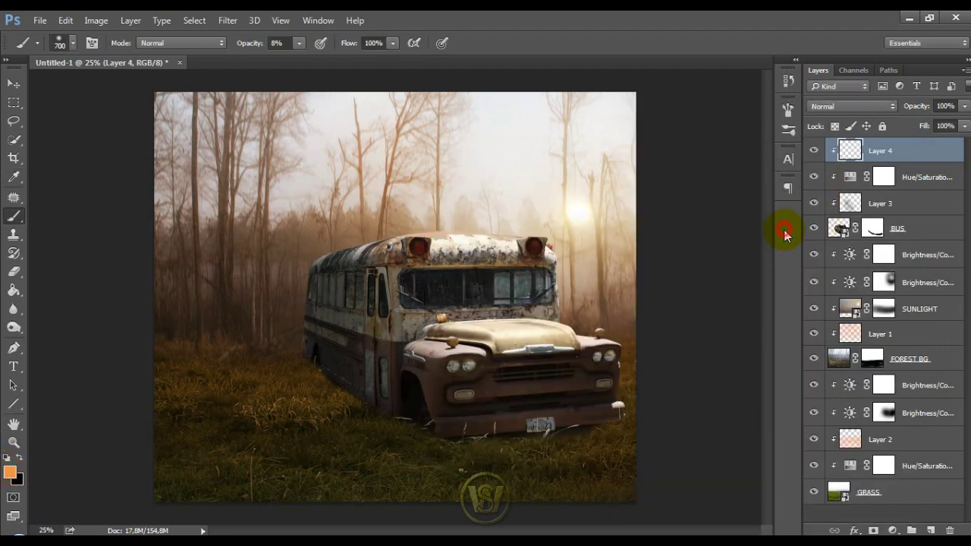
click(873, 105)
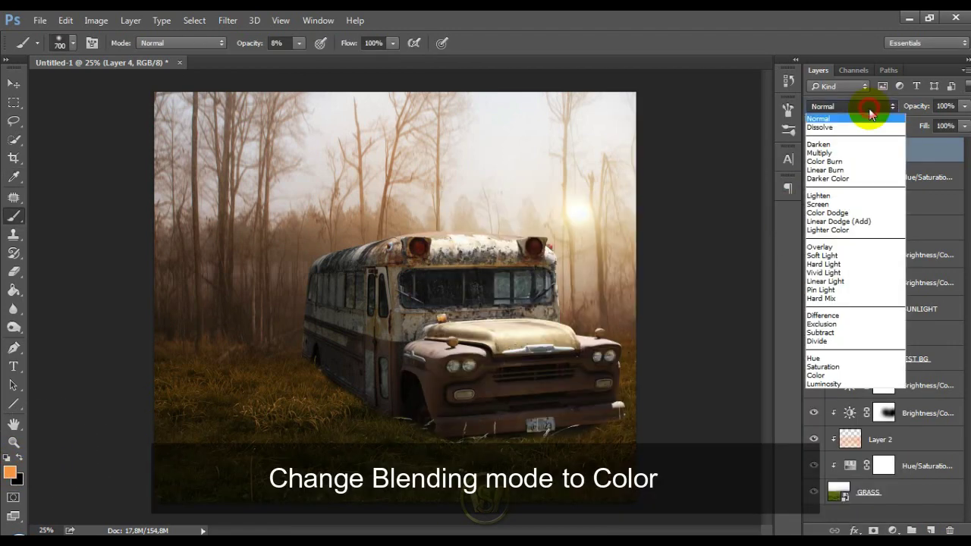
click(818, 376)
- Tint the bus roof orange with a 1200 px brush at 26% opacity
key(bracketright)
key(bracketright)
key(bracketright)
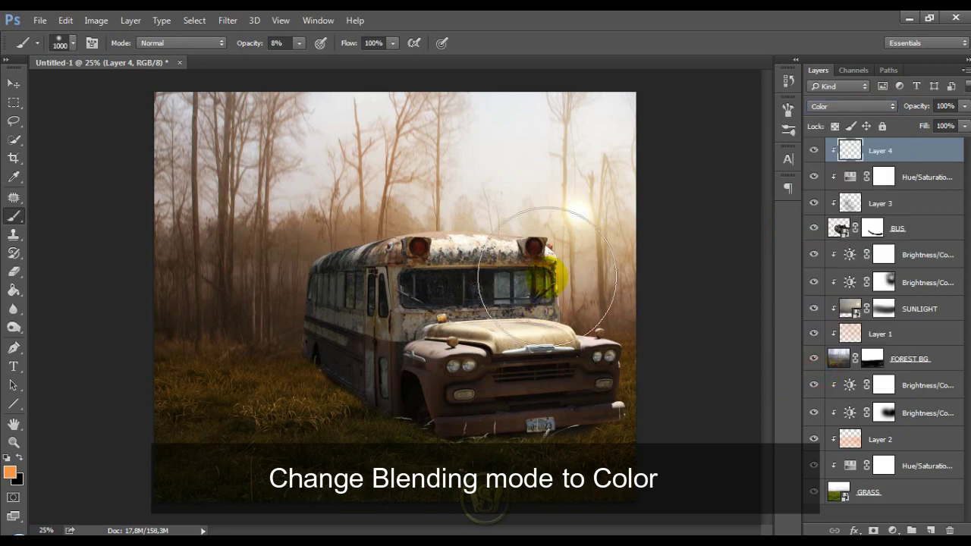
key(bracketright)
key(bracketright)
click(299, 43)
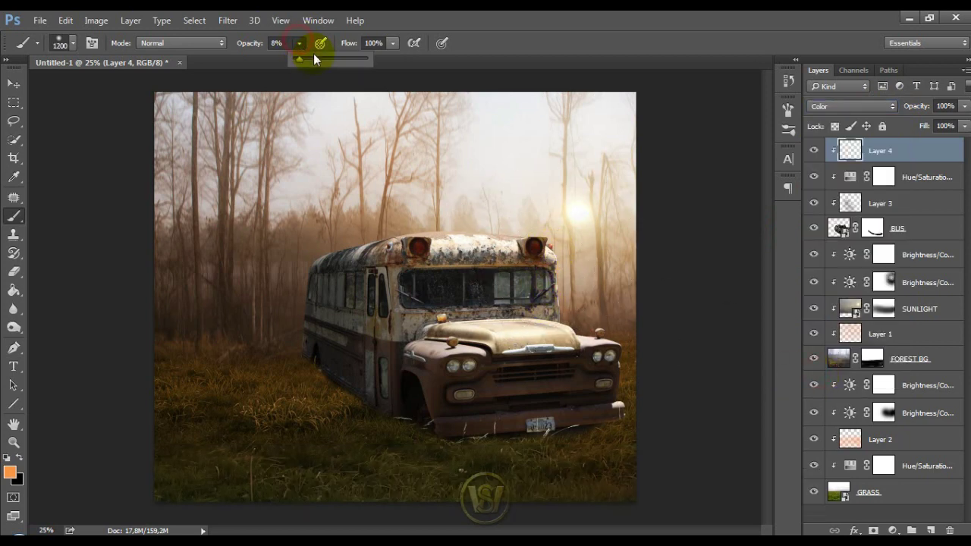
click(315, 59)
click(611, 311)
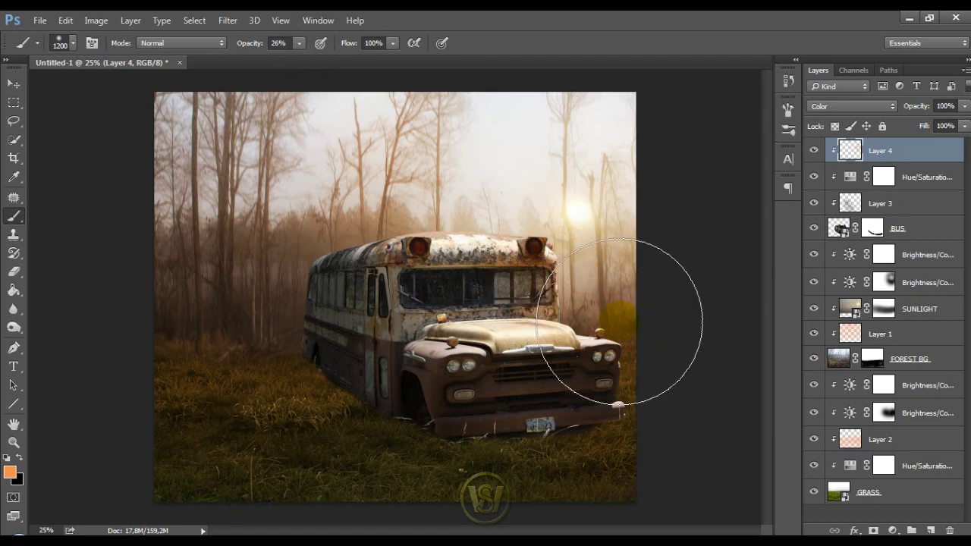
click(481, 195)
scroll(484, 201, up, 1)
scroll(490, 224, up, 1)
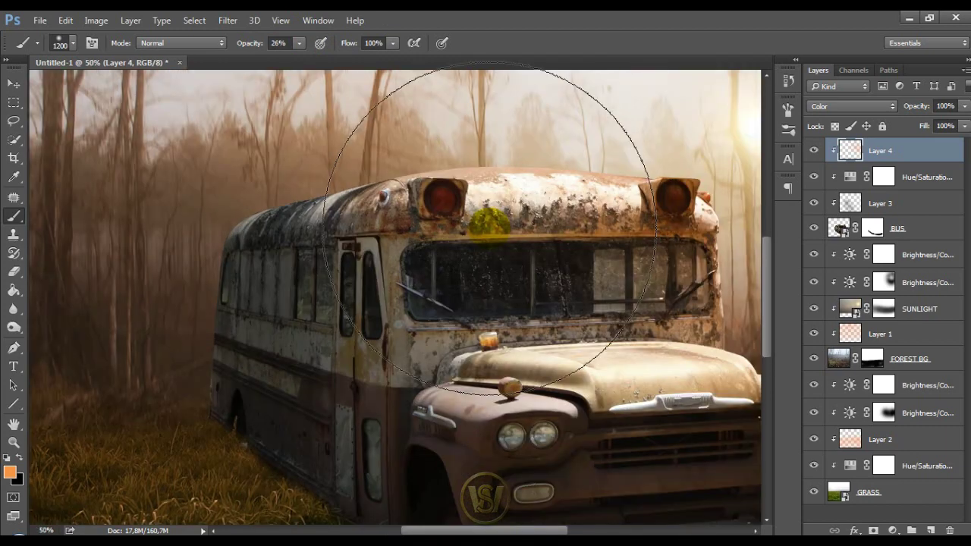
scroll(489, 228, down, 1)
scroll(477, 318, down, 1)
- Tint the bus hood, rear roof, rear side and front bumper orange
key(bracketleft)
click(446, 309)
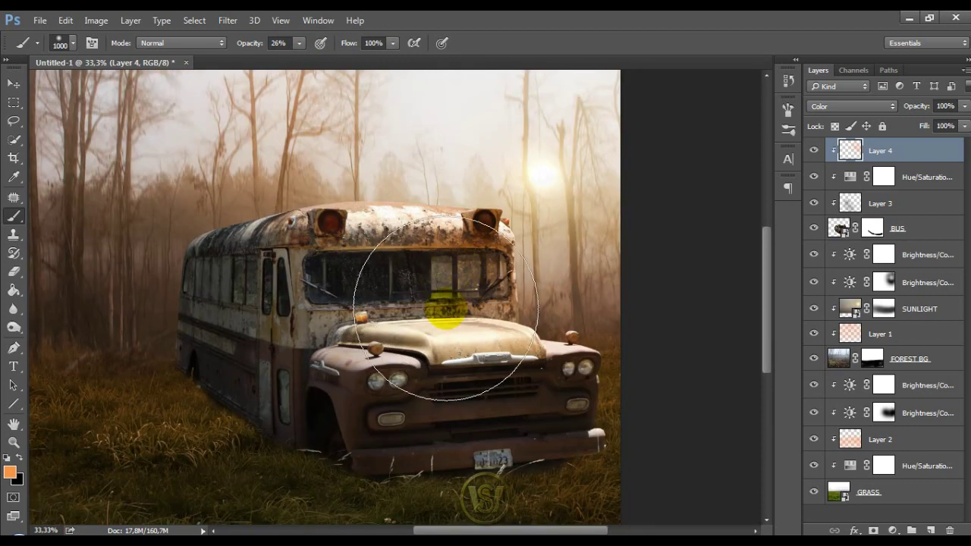
click(226, 169)
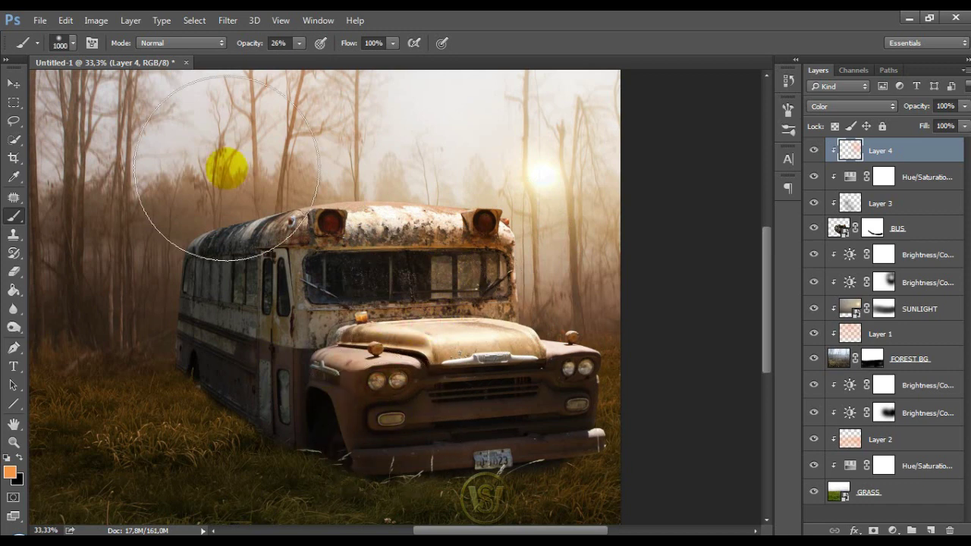
key(bracketright)
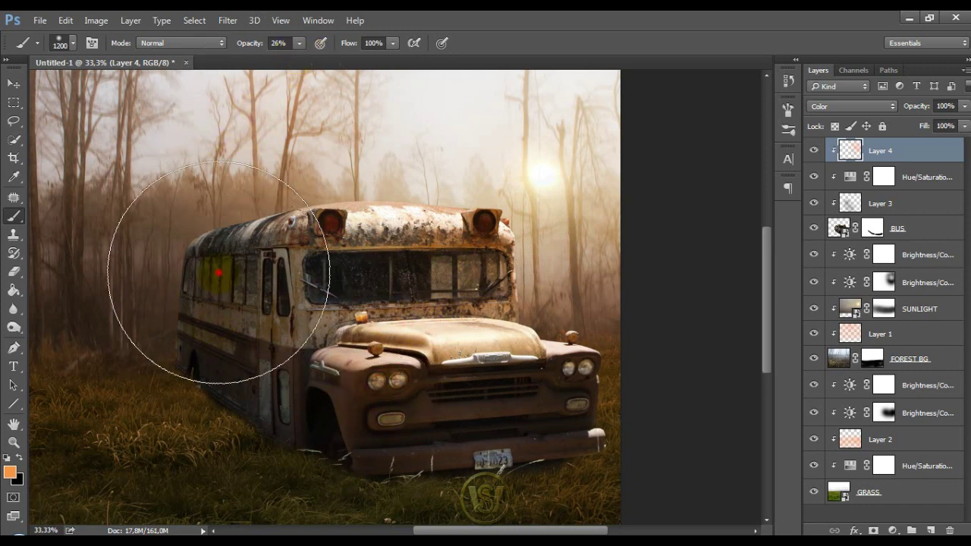
click(231, 377)
key(bracketleft)
key(bracketleft)
key(bracketleft)
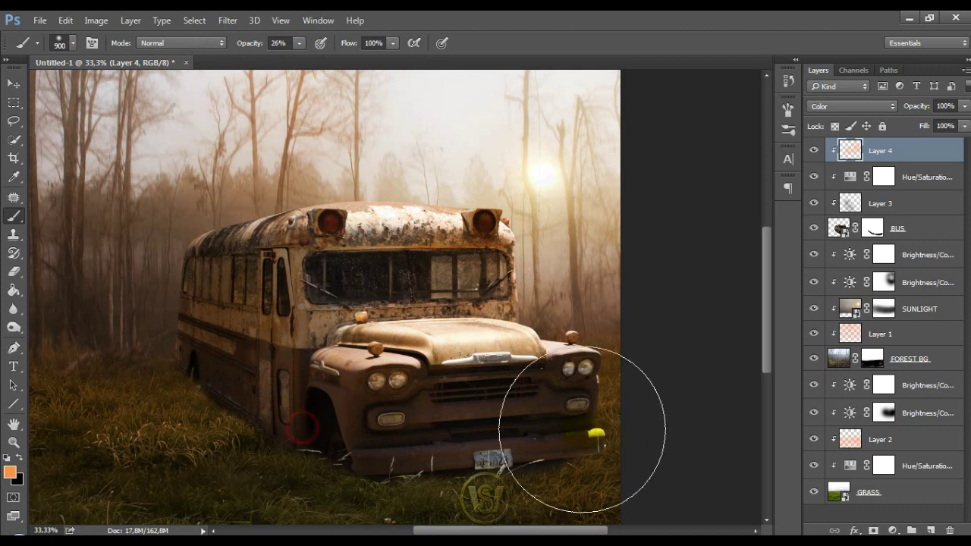
click(480, 202)
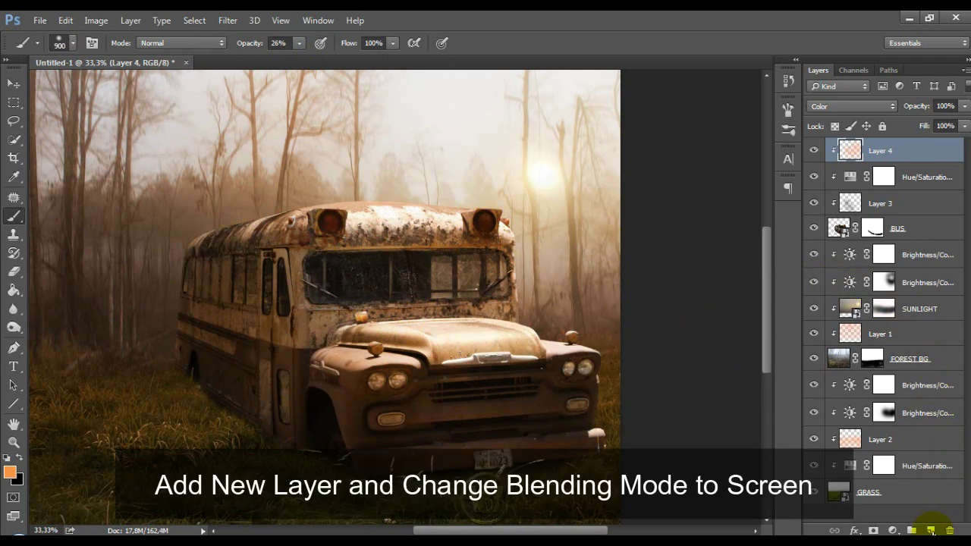
- Add Layer 5 clipped to the bus and set it to Screen blending
click(931, 530)
right_click(887, 146)
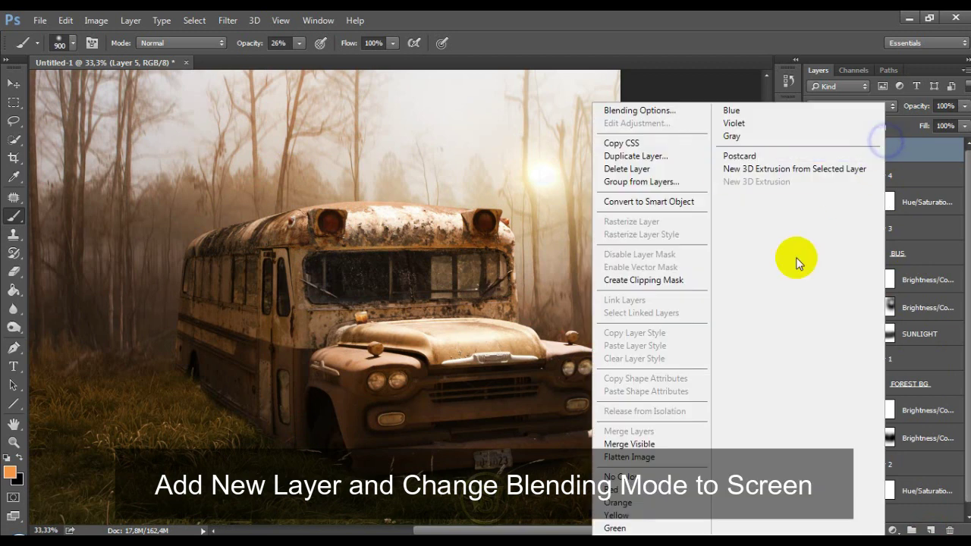
click(671, 279)
click(867, 107)
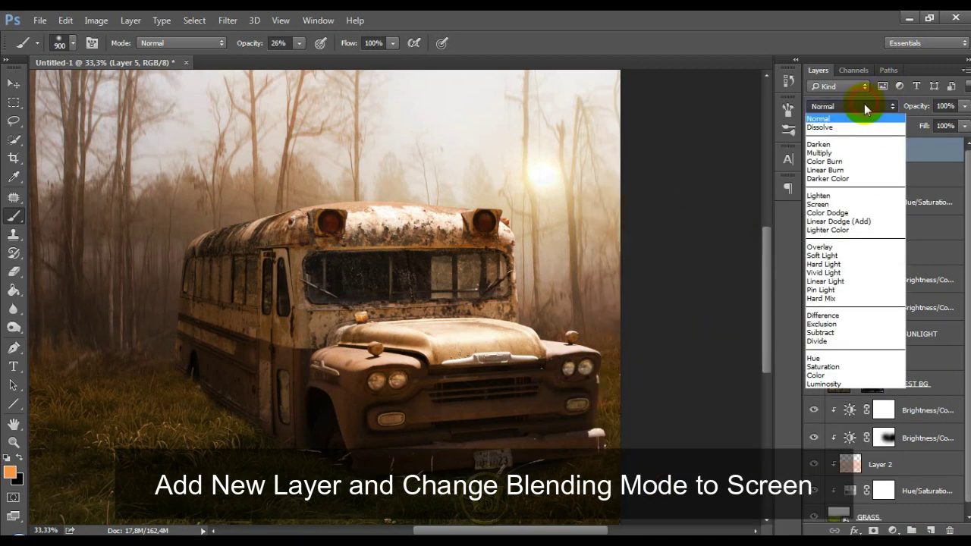
click(827, 195)
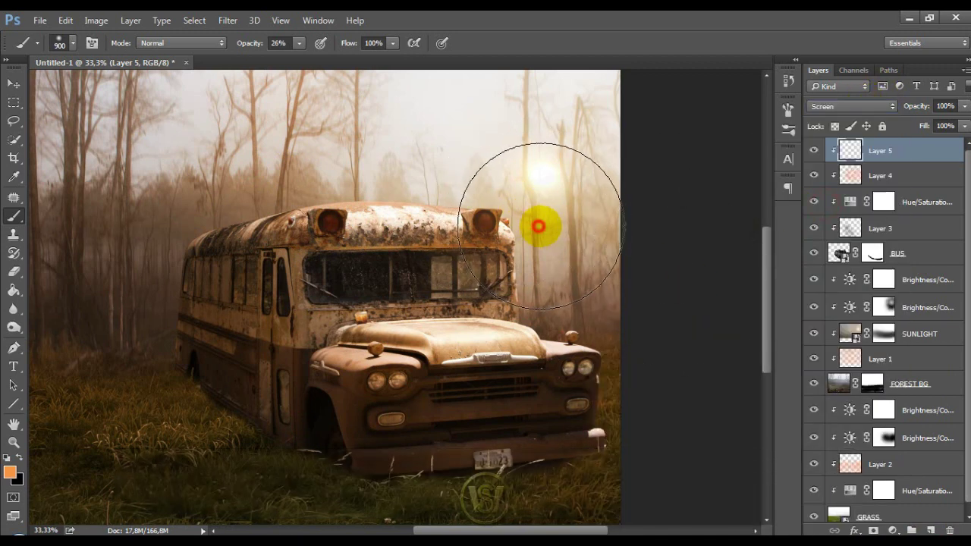
- Dab a soft glow near the bus top, shrinking the brush to 500 and choosing orange
click(536, 223)
key(bracketright)
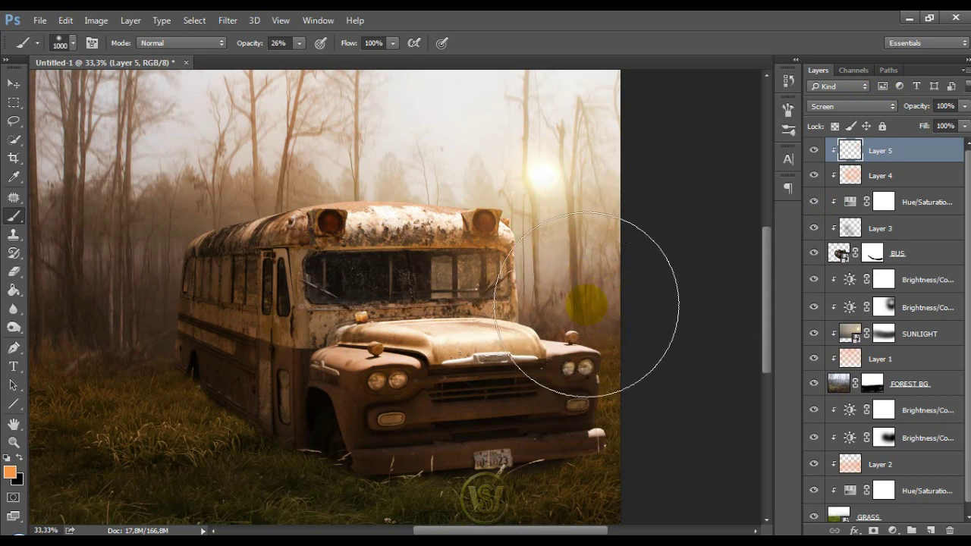
key(bracketleft)
key(bracketleft)
click(457, 185)
key(bracketleft)
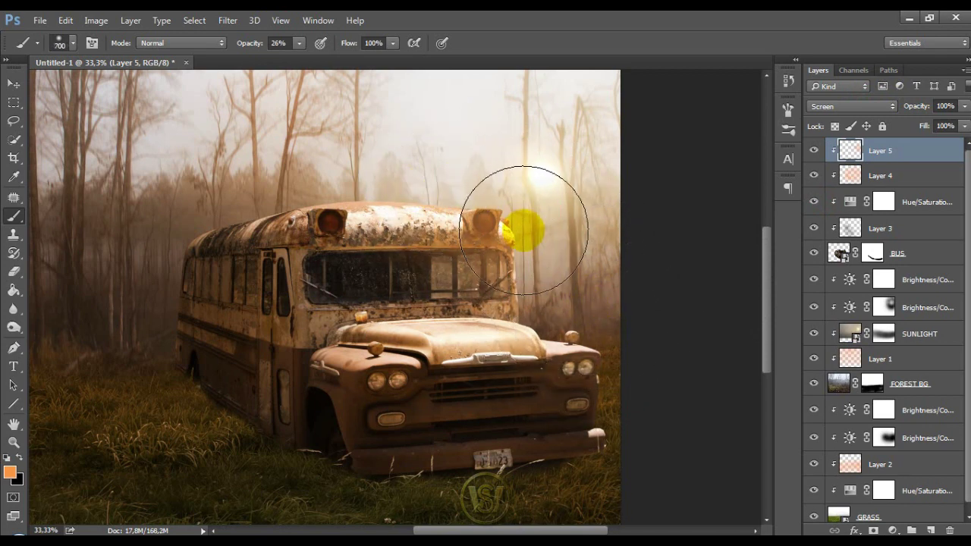
key(bracketleft)
key(bracketleft)
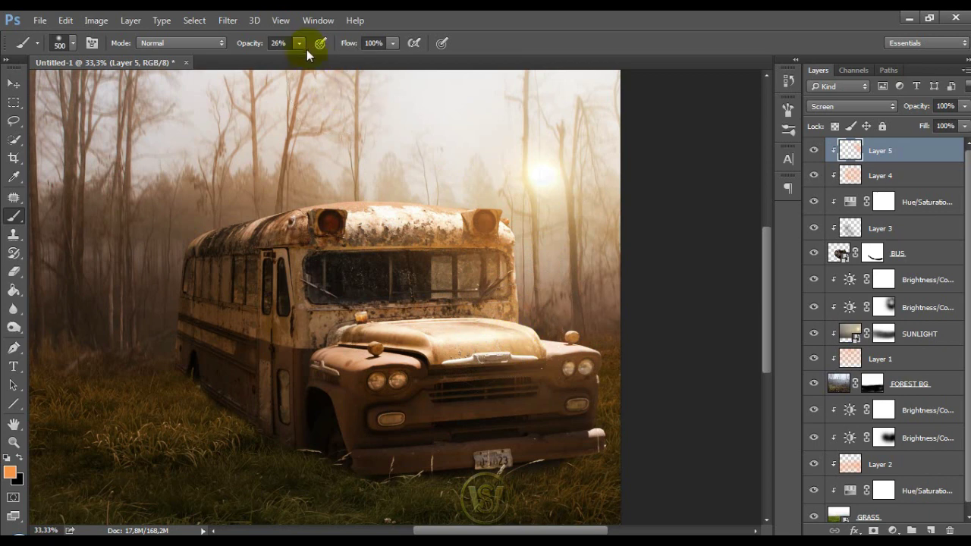
click(300, 43)
click(9, 473)
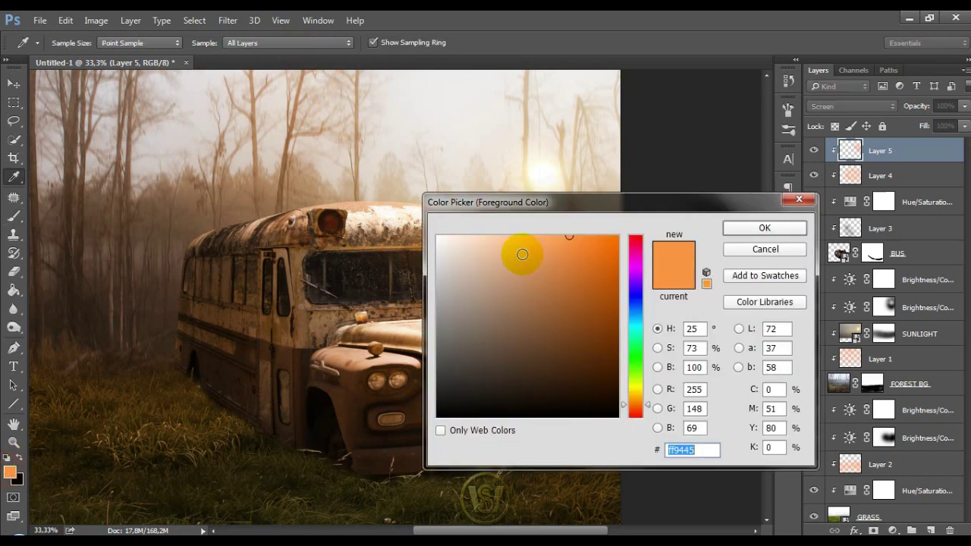
click(785, 230)
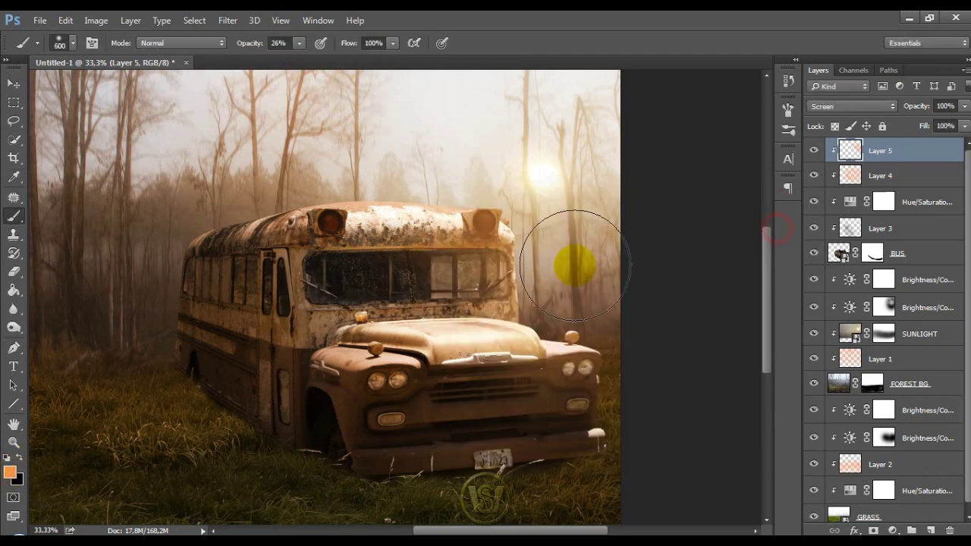
- Zoom out to review the glow across the whole image and check Layer 4
key(ctrl+minus)
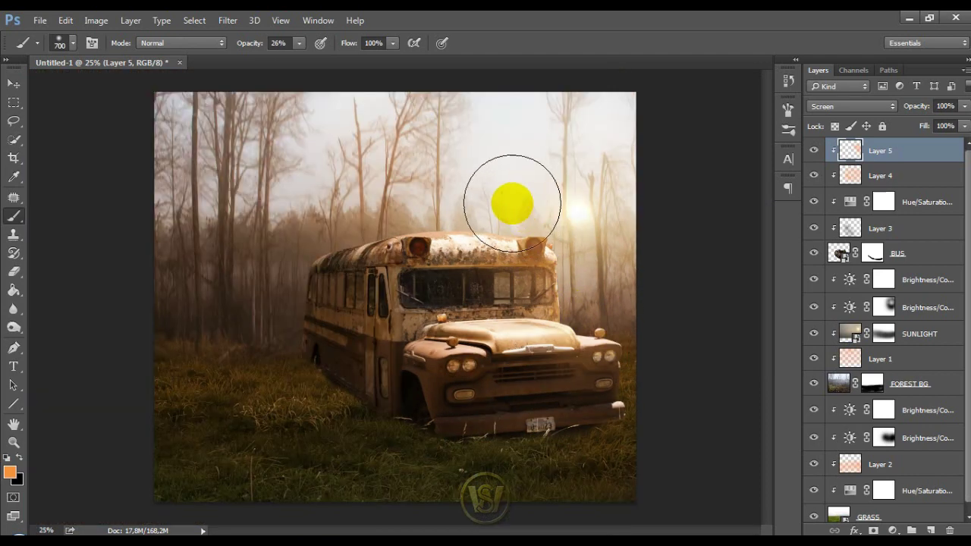
key(bracketright)
key(bracketright)
key(bracketright)
key(bracketleft)
key(bracketleft)
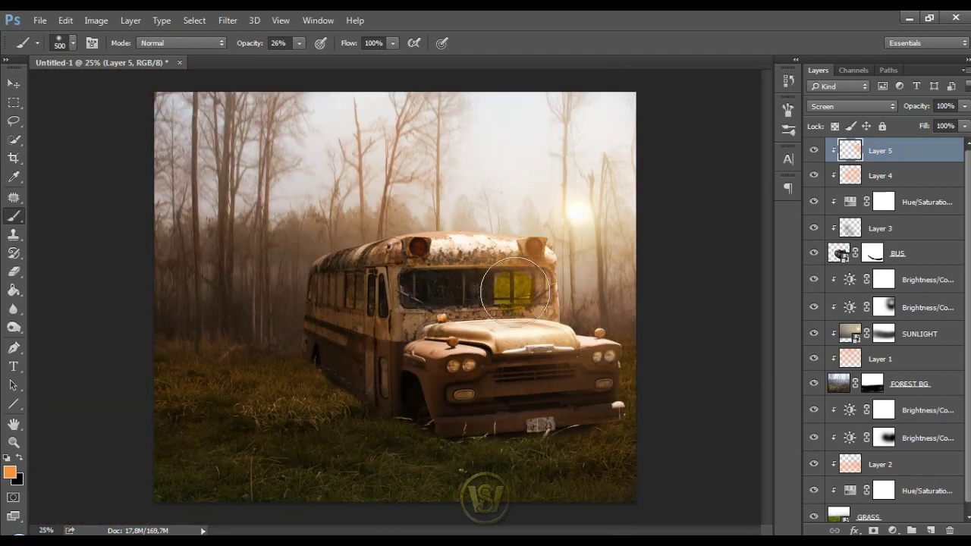
click(880, 176)
key(bracketleft)
key(bracketleft)
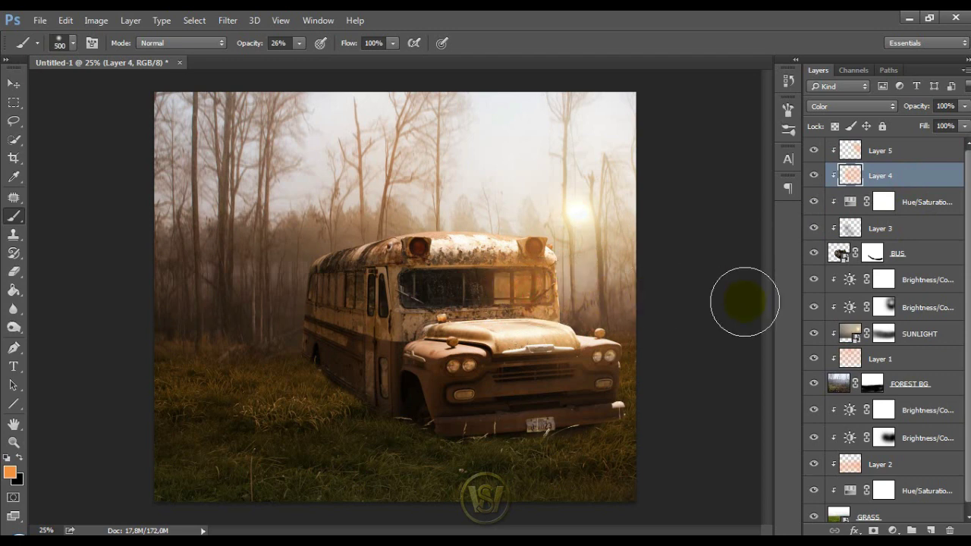
key(ctrl+plus)
key(ctrl+minus)
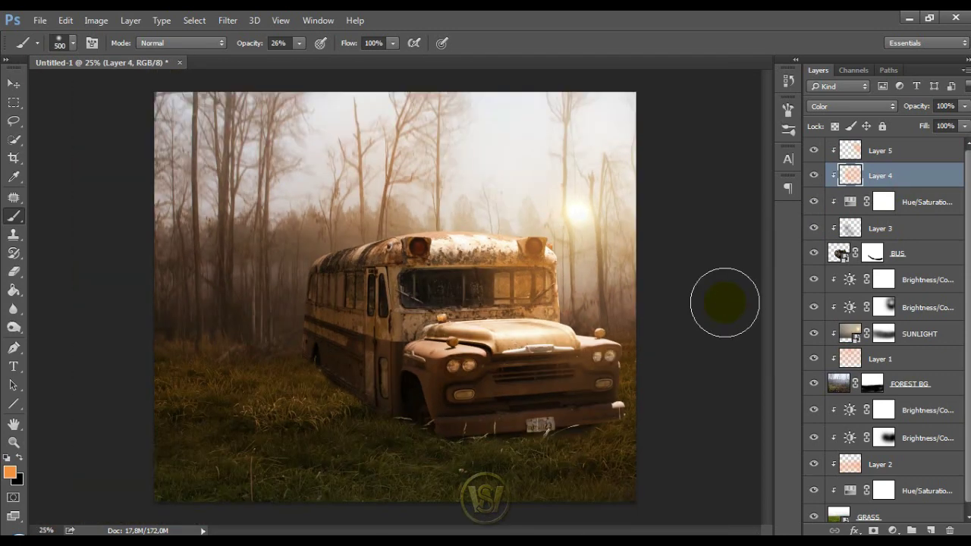
click(924, 287)
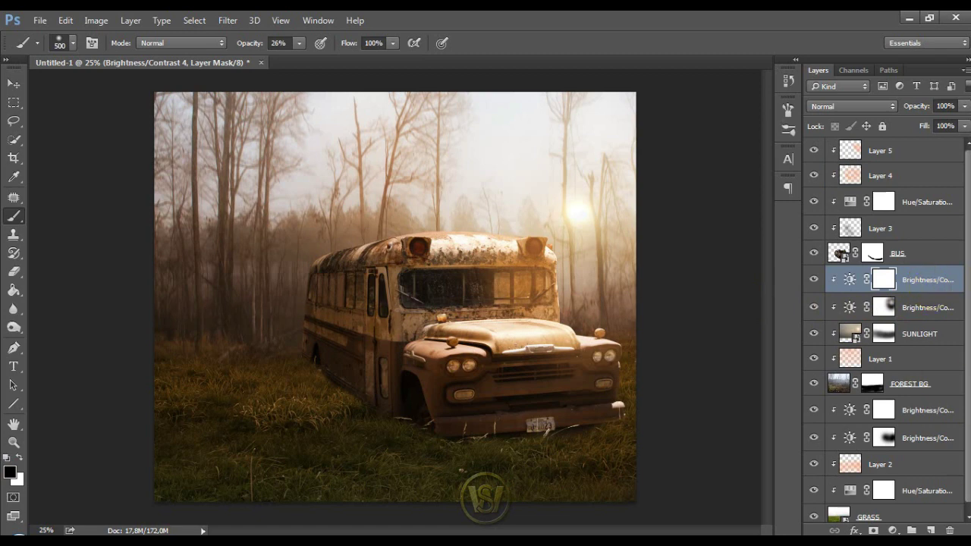
- Add Layer 6 for the shadow and flatten the brush tip to 32% roundness
click(931, 529)
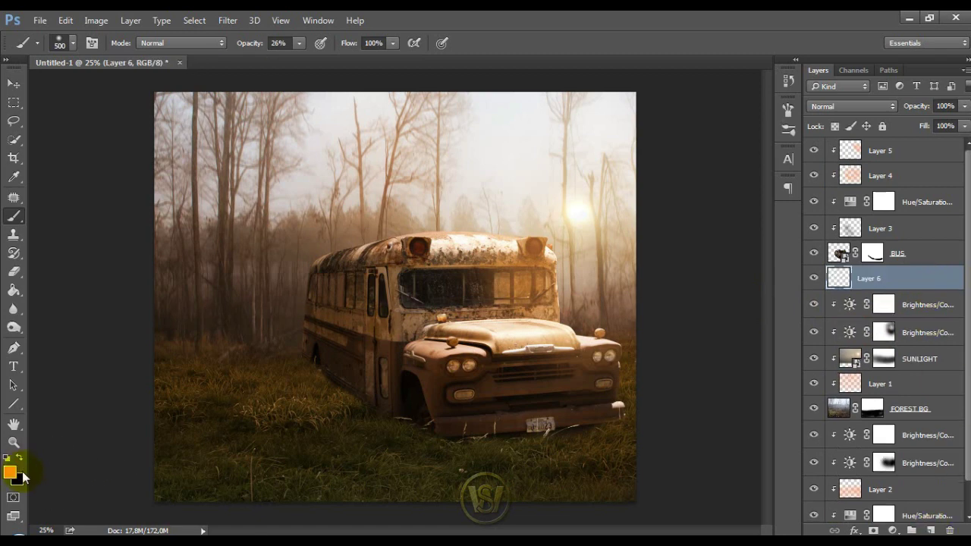
click(91, 43)
drag(741, 256, 741, 264)
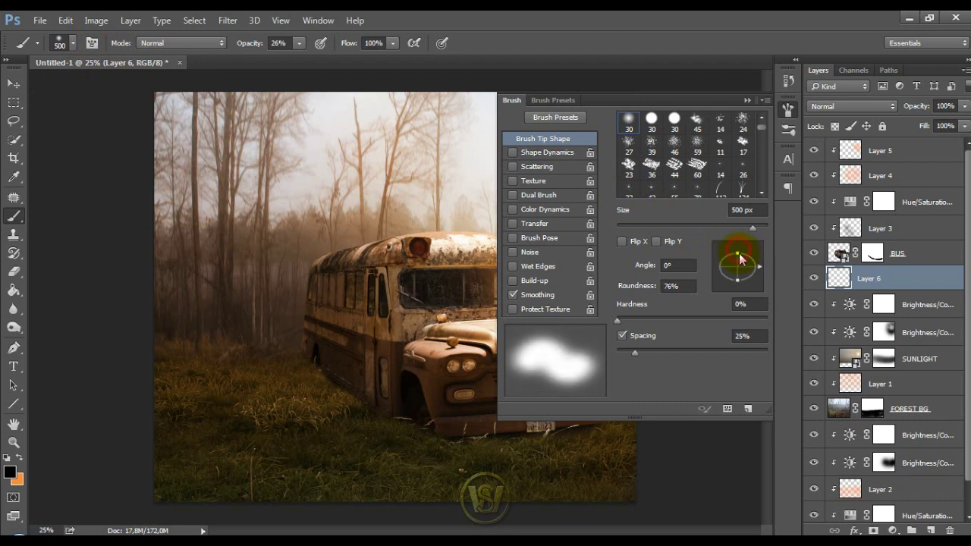
click(747, 99)
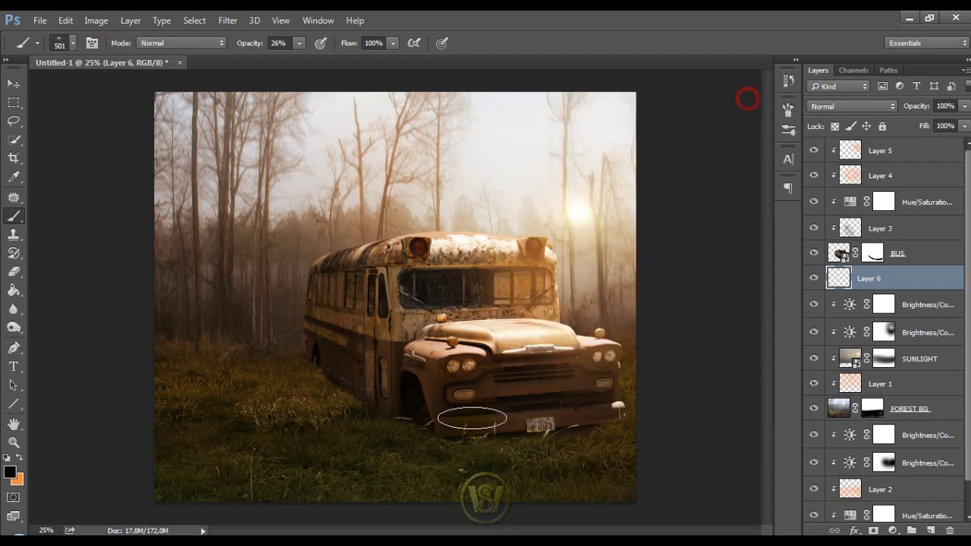
- Paint black shadow under the bus's front bumper and body, lowering brush opacity to 8%
key(ctrl+plus)
drag(500, 451, 459, 372)
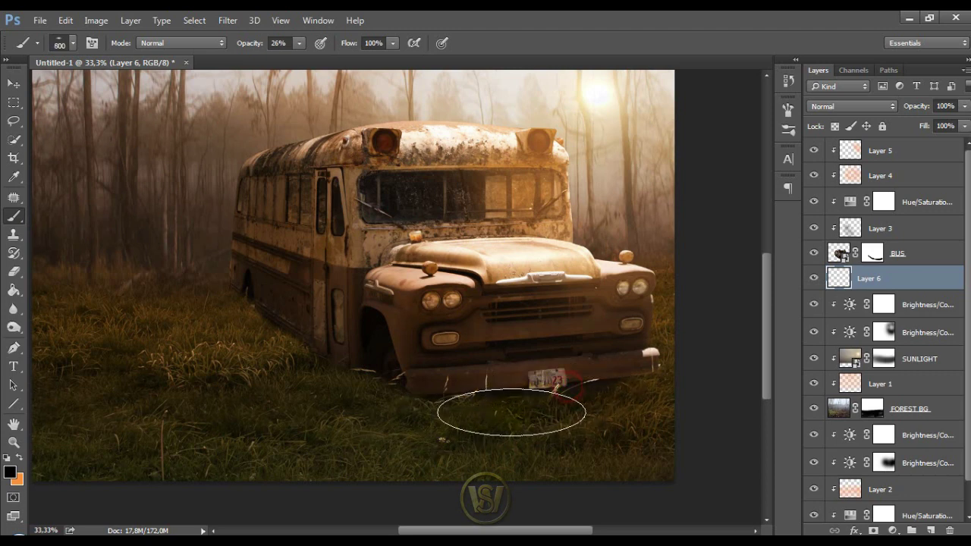
click(488, 403)
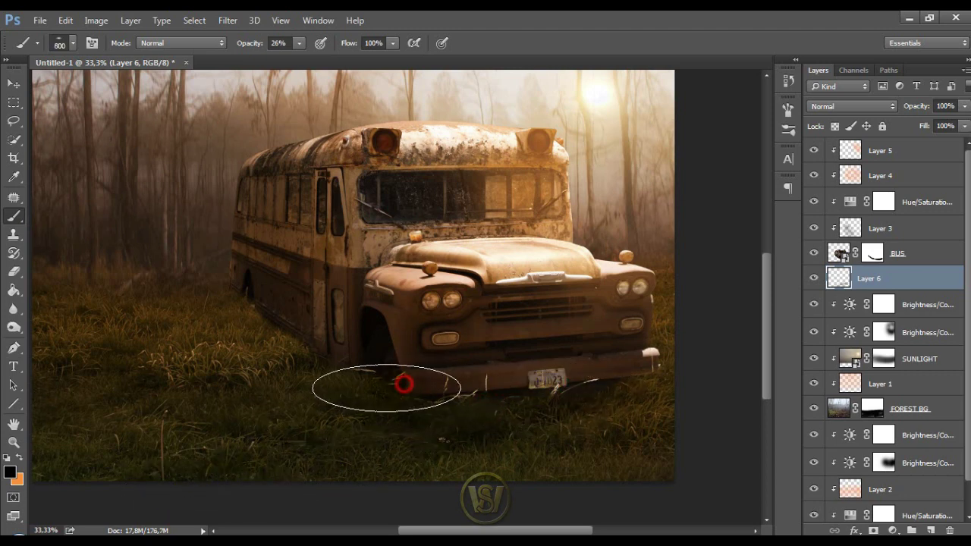
drag(403, 385, 278, 314)
key(bracketleft)
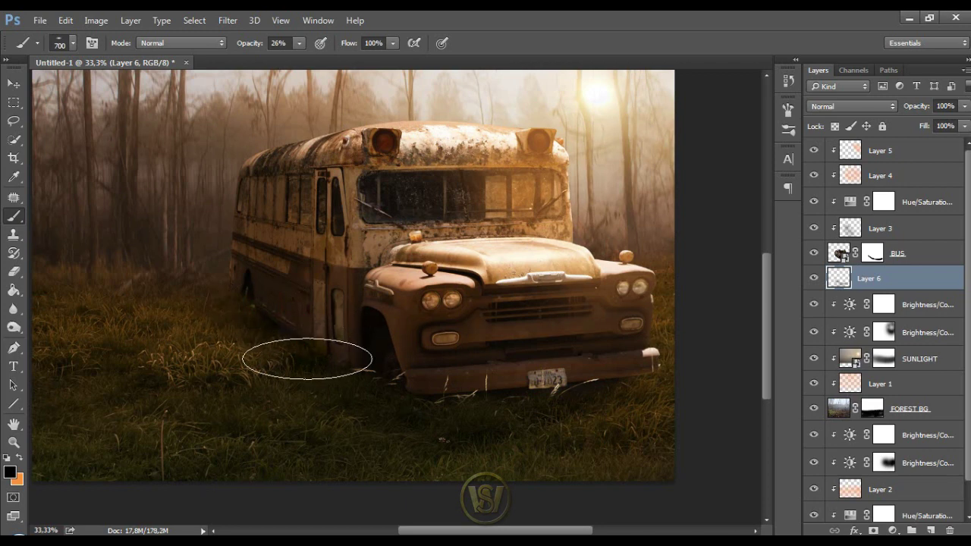
scroll(299, 361, up, 2)
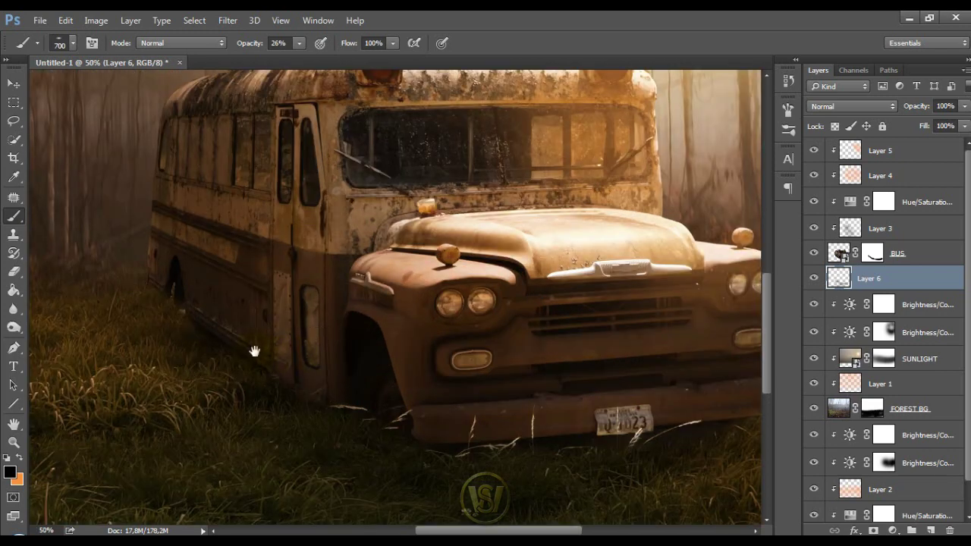
drag(251, 347, 371, 360)
key(bracketleft)
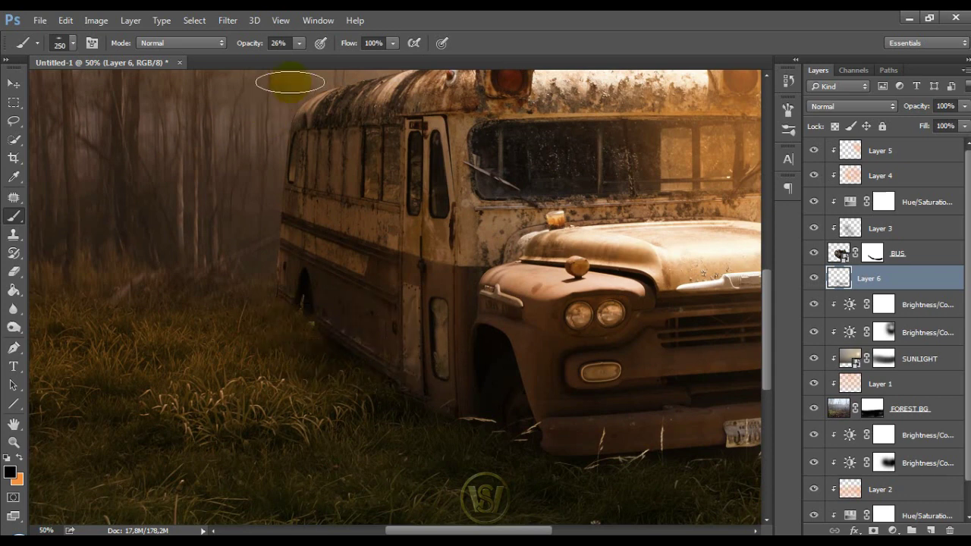
key(ctrl+plus)
click(297, 43)
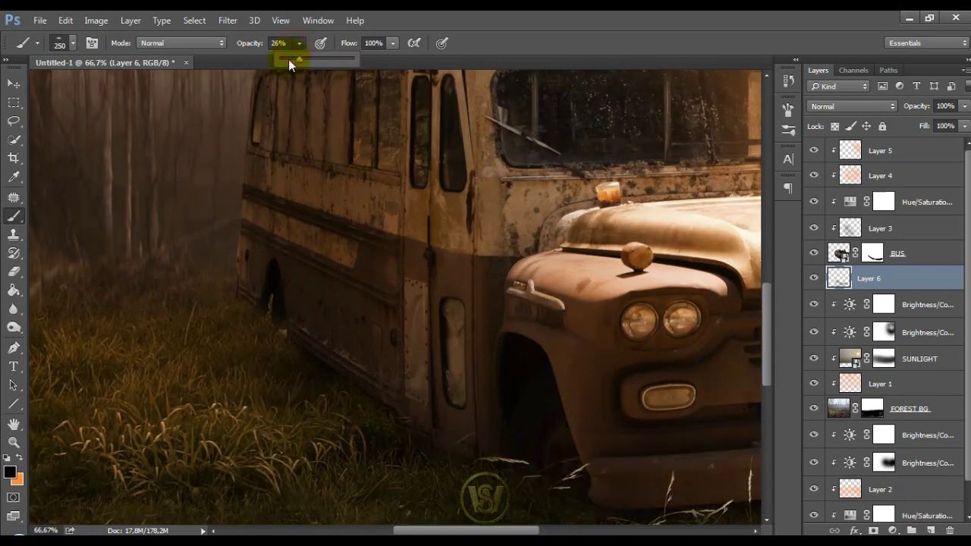
click(283, 337)
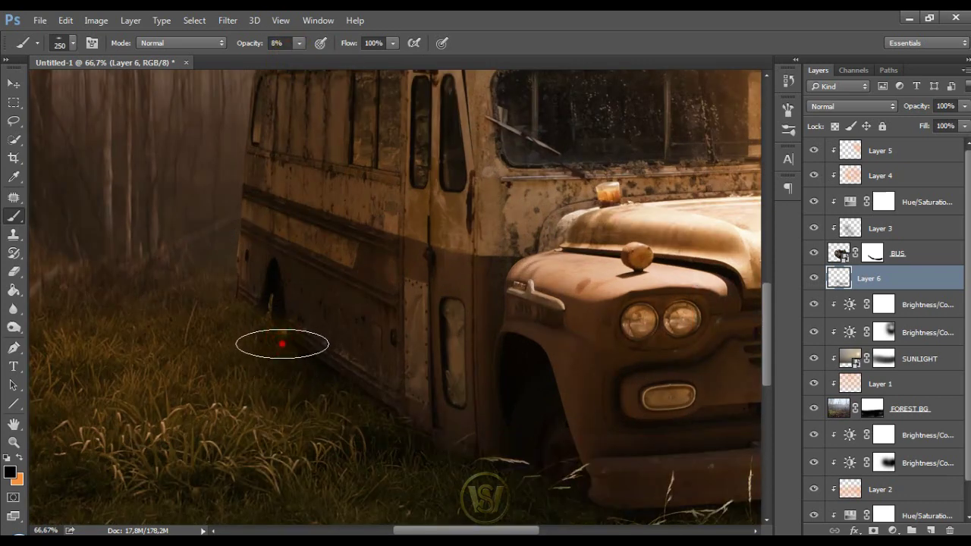
click(880, 228)
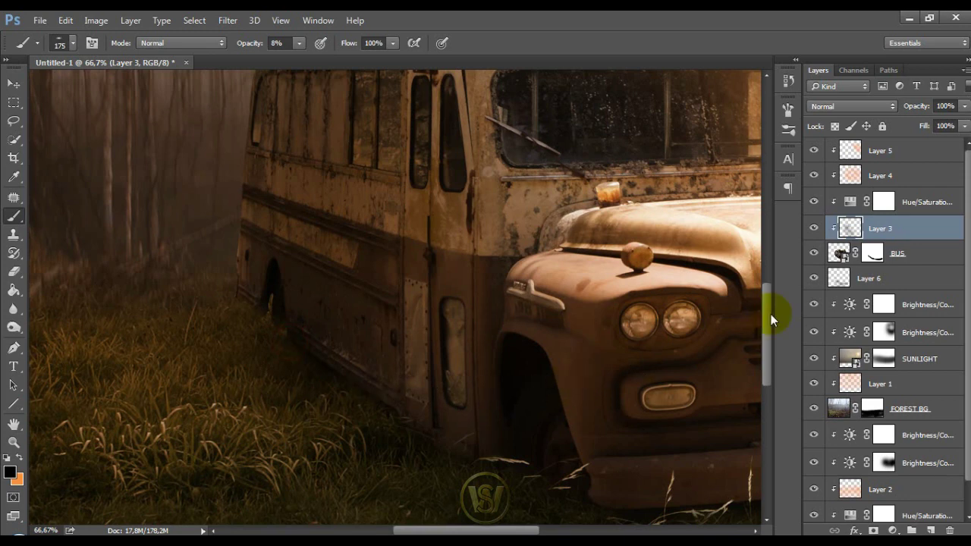
- On Layer 6, dab shadow beside the bus with a 900 px brush at 15% opacity
click(880, 279)
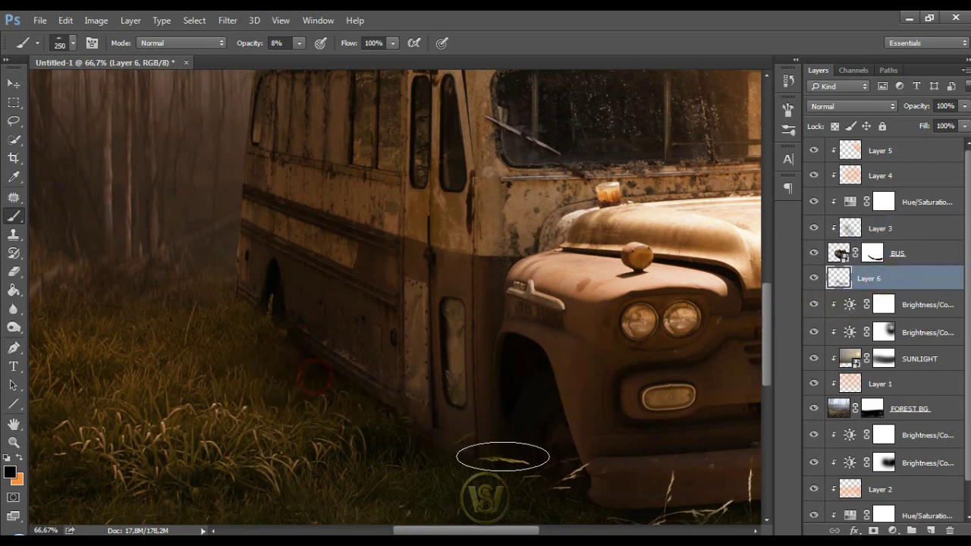
click(932, 311)
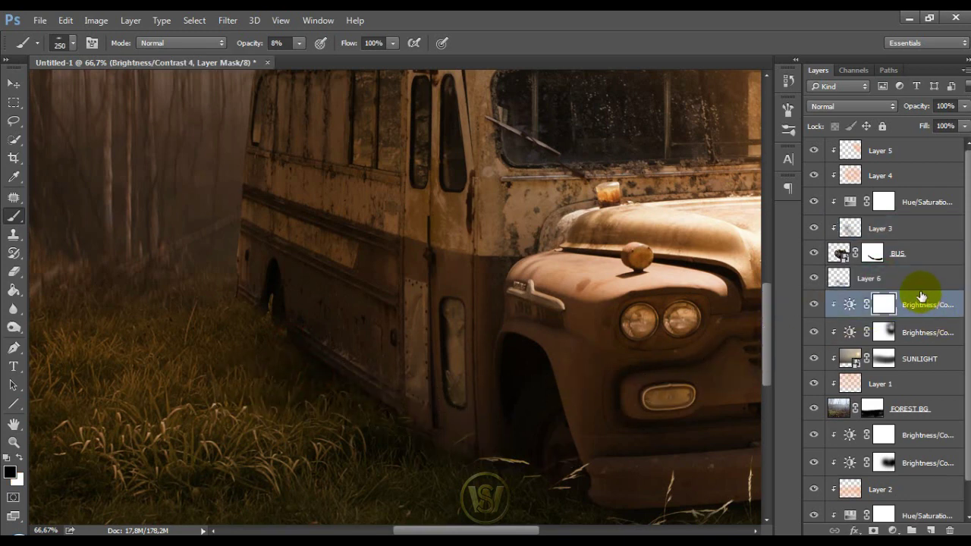
click(880, 279)
key(ctrl+minus)
key(ctrl+minus)
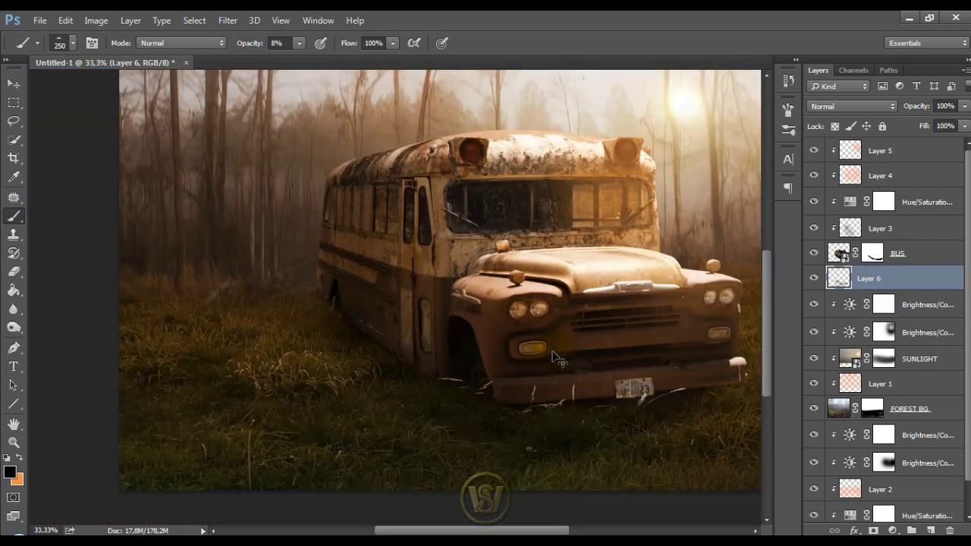
key(bracketright)
key(bracketright)
key(bracketright)
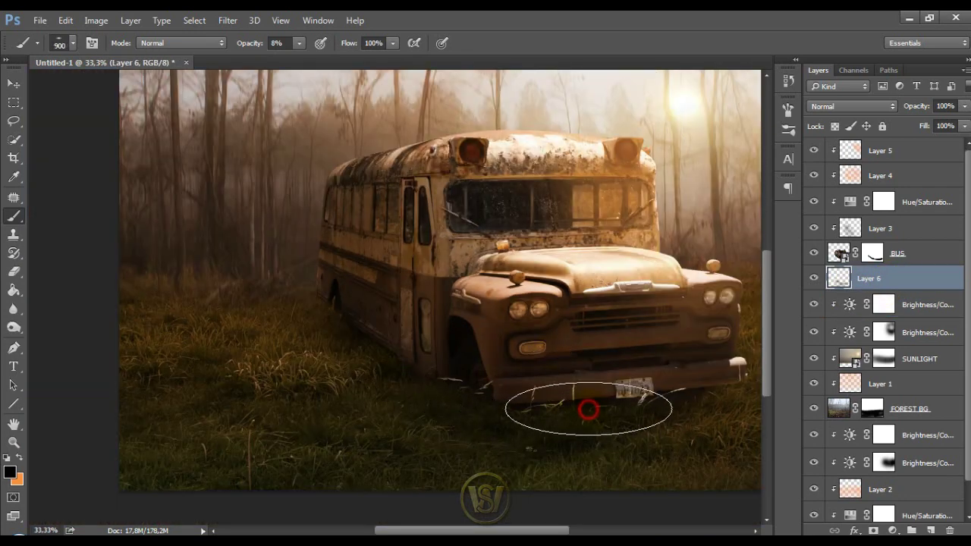
click(382, 373)
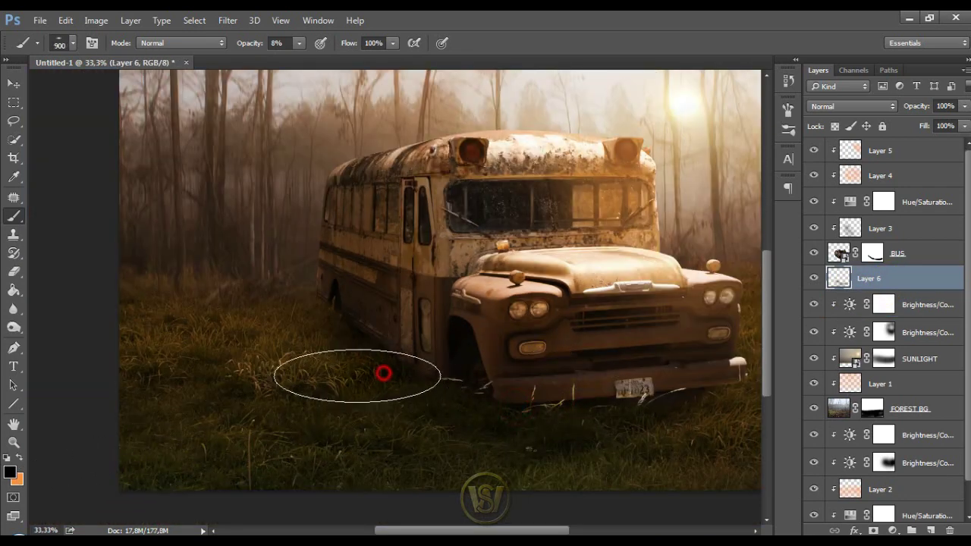
click(300, 42)
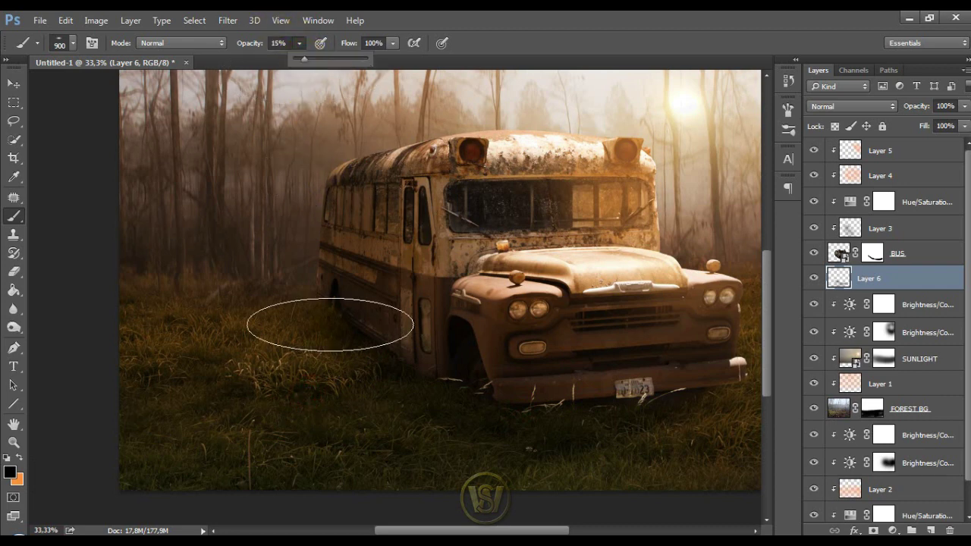
click(364, 365)
click(337, 342)
- Darken the grass left of the bus and under its front with a 1000-1100 px brush
key(bracketright)
key(bracketright)
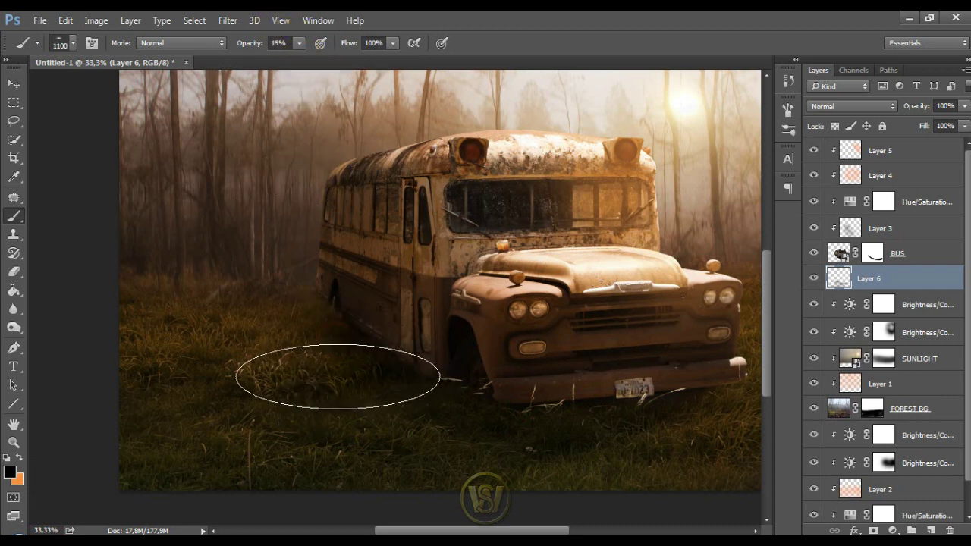
click(258, 338)
key(bracketleft)
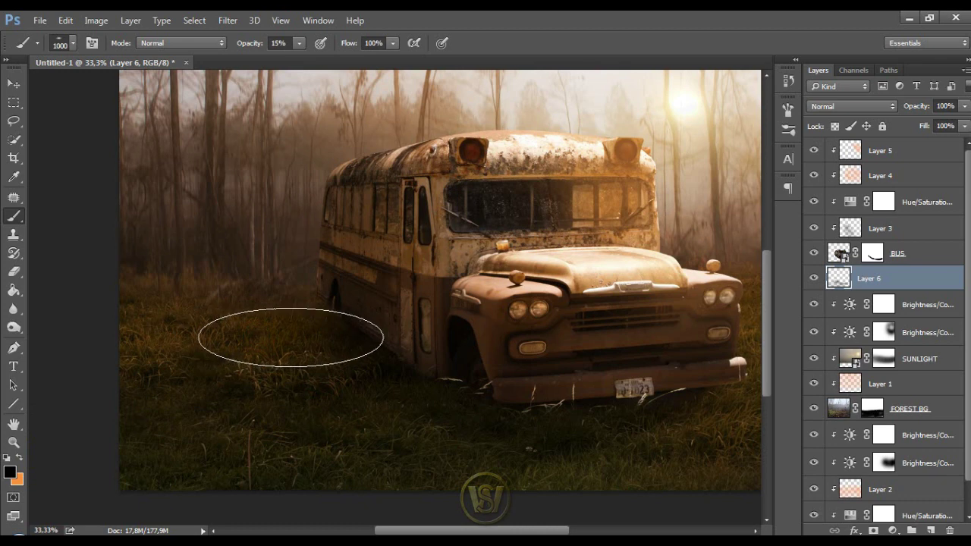
click(310, 349)
click(225, 371)
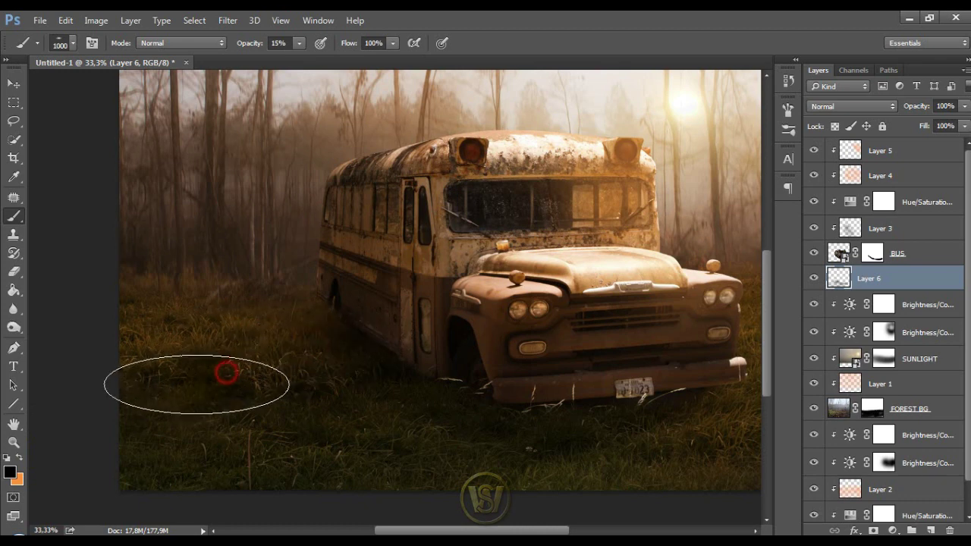
click(169, 393)
click(574, 412)
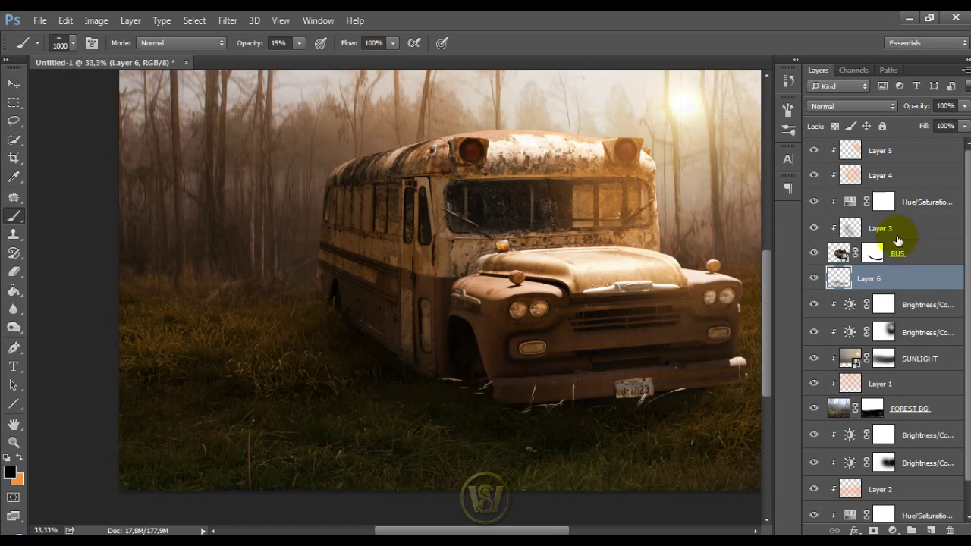
- On Layer 3, shade the ground below and beside the bus front, then view at 25%
click(884, 229)
click(553, 408)
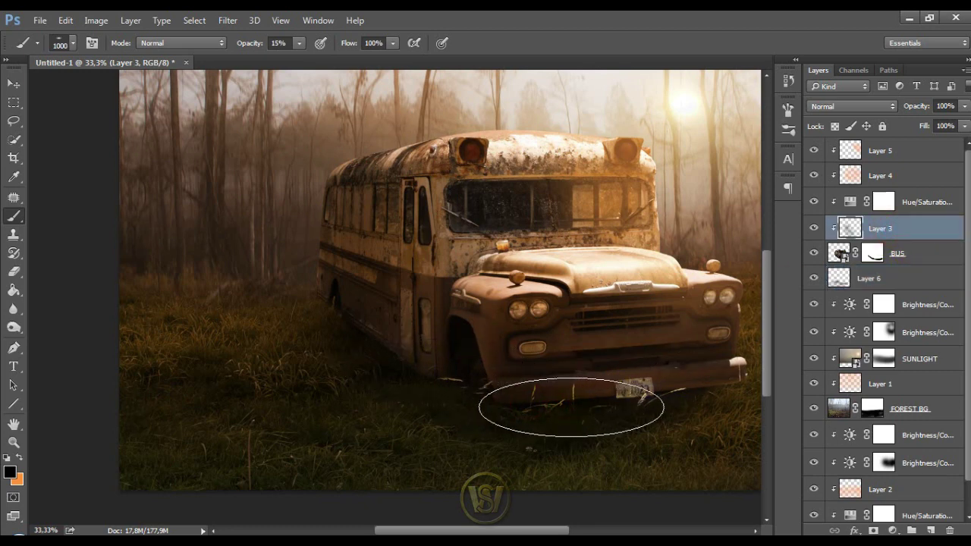
click(624, 392)
click(405, 338)
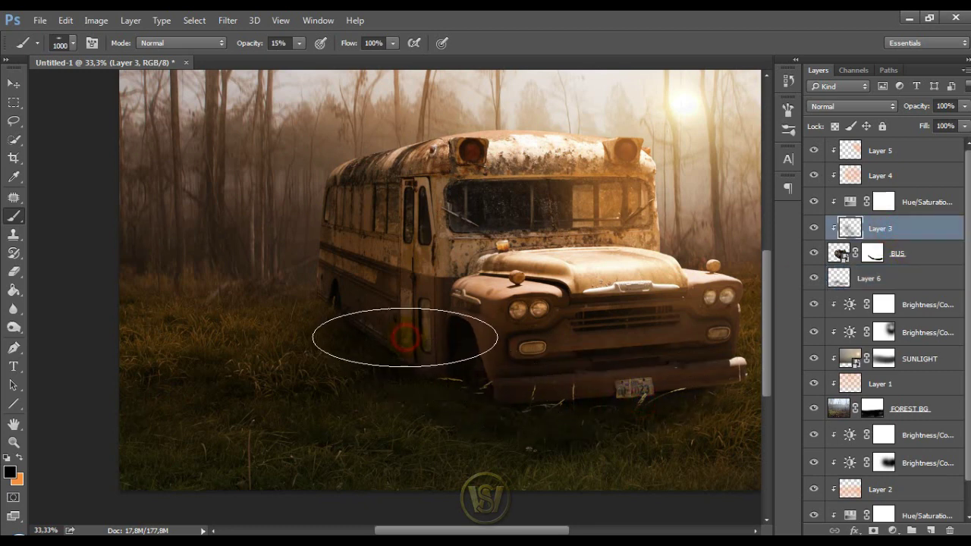
key(ctrl+minus)
key(ctrl+minus)
key(ctrl+0)
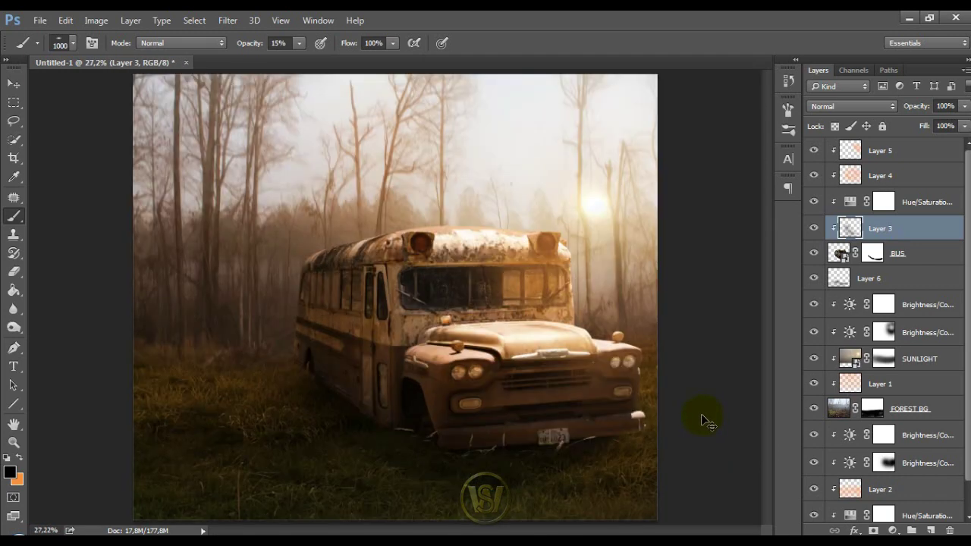
key(ctrl+minus)
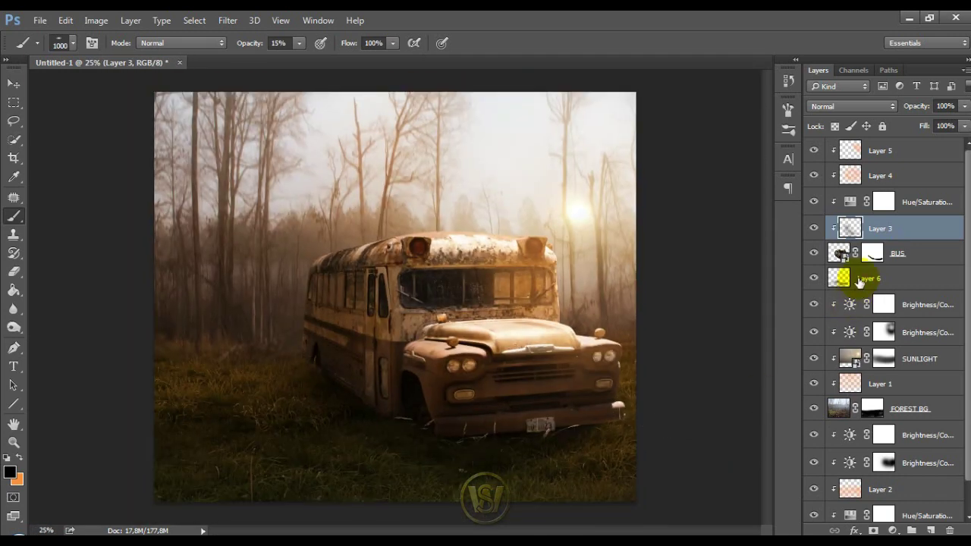
- Select Layer 6 through Layer 5 and nudge the bus slightly right
click(911, 277)
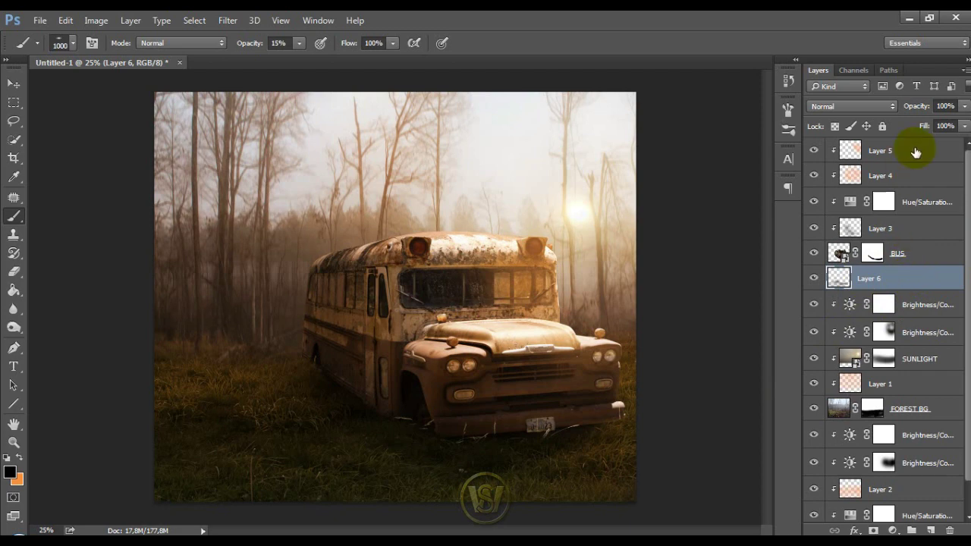
shift+click(915, 148)
click(13, 83)
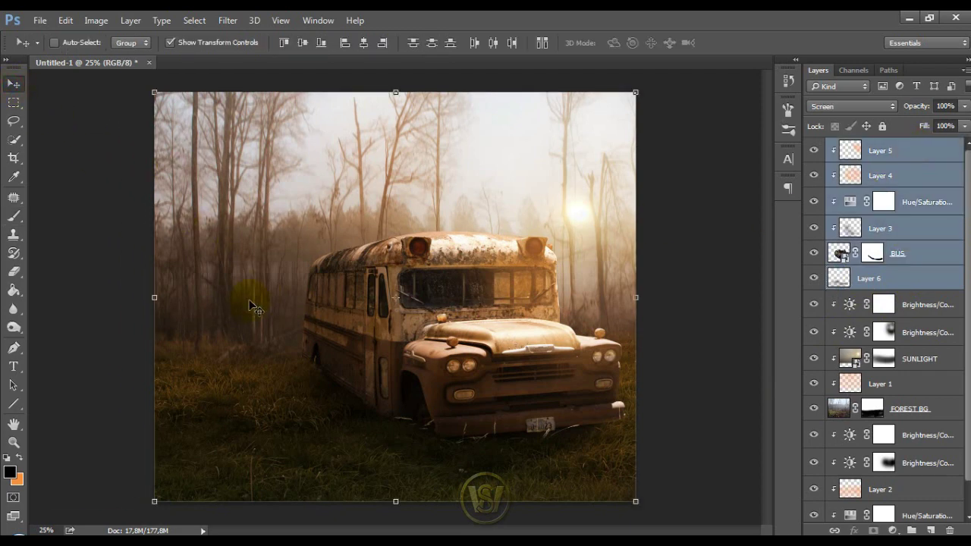
drag(257, 307, 267, 308)
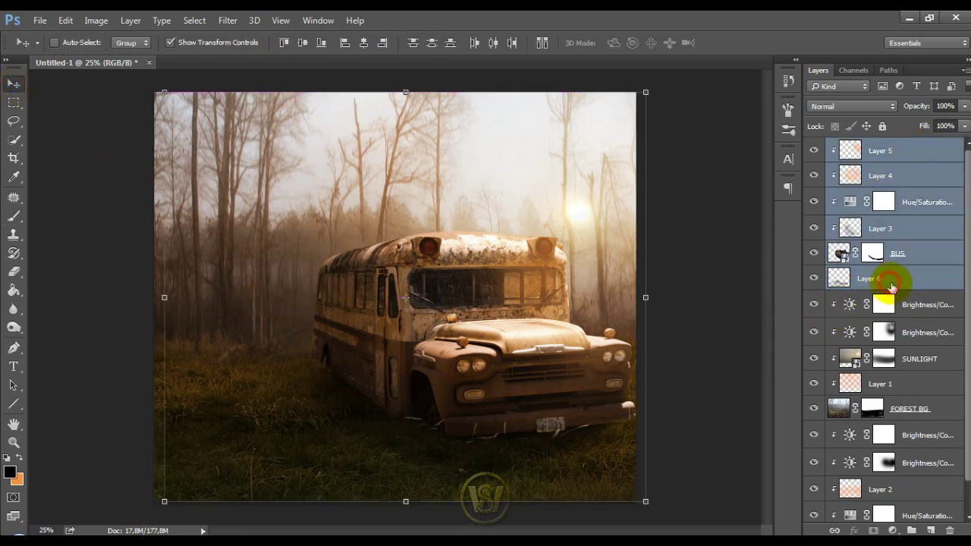
- Drag the old man photo in above Layer 5, place it left of the bus, scale to ~120%
click(889, 279)
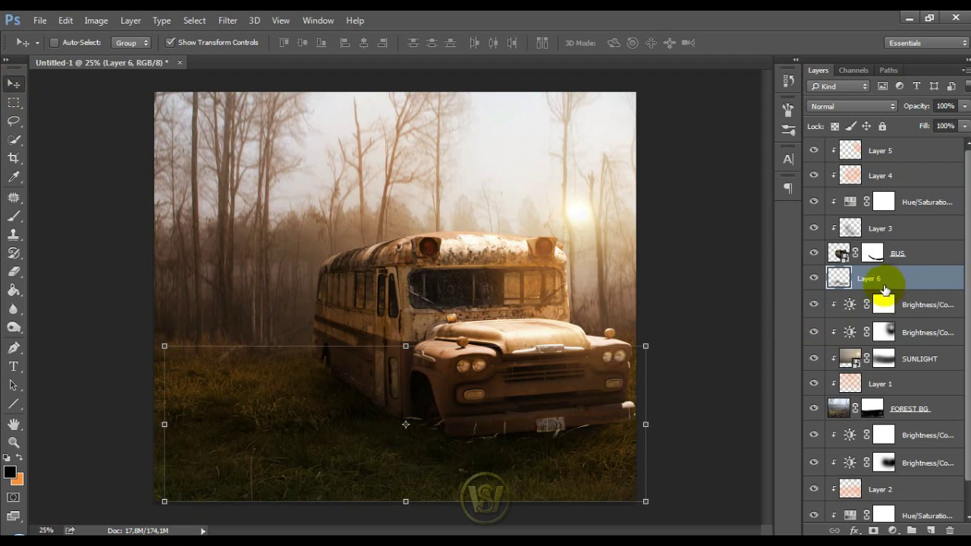
click(919, 149)
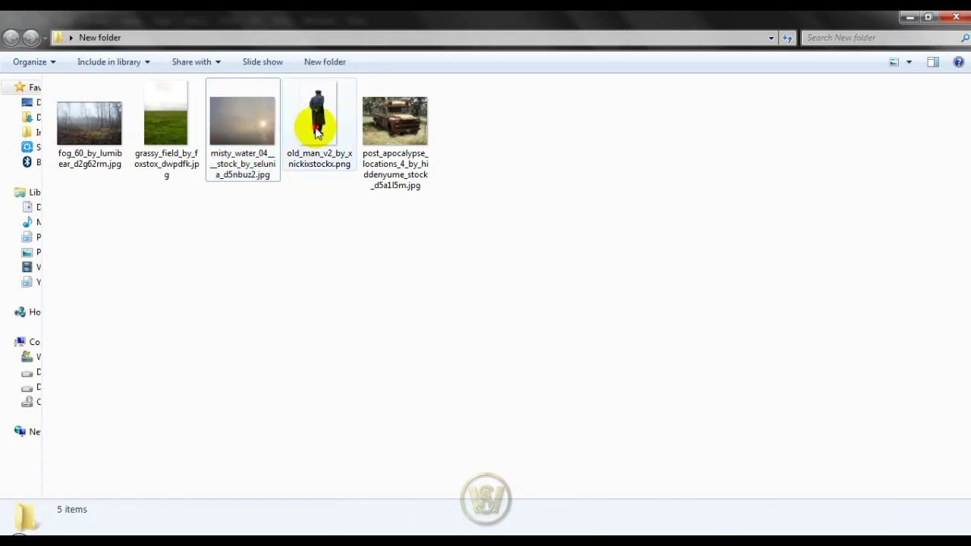
drag(314, 119, 306, 339)
drag(400, 217, 246, 357)
drag(318, 267, 339, 230)
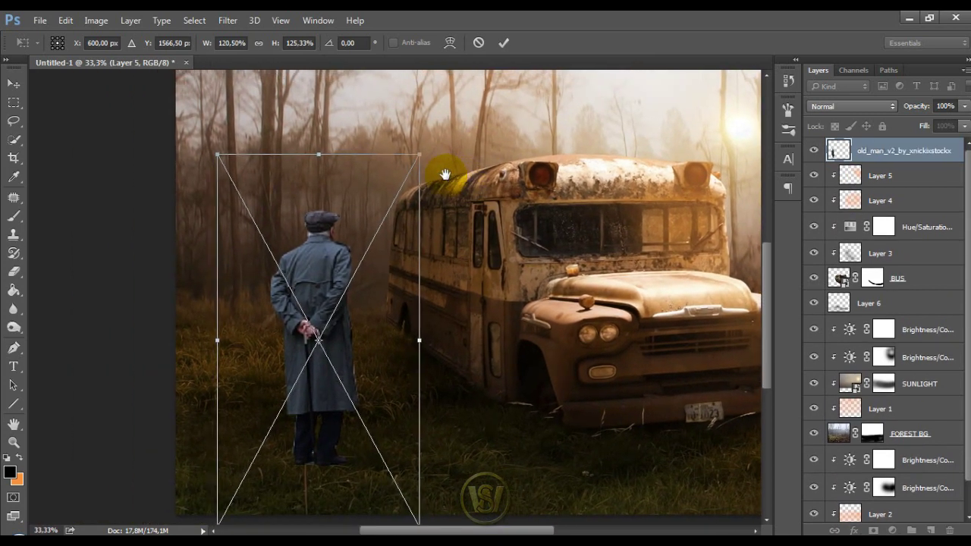
- Commit the old man's transform, then zoom in to inspect his feet and head
click(503, 42)
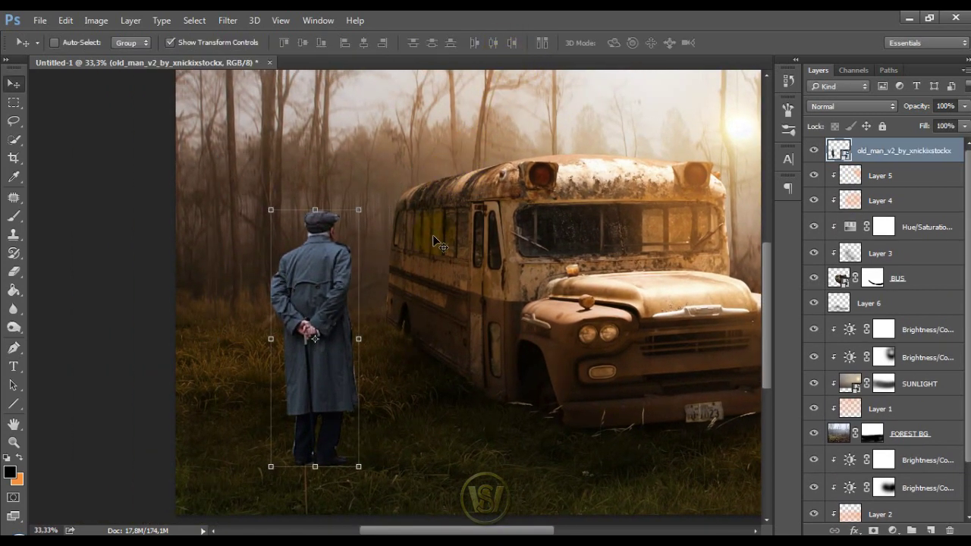
key(ctrl+plus)
drag(360, 319, 425, 230)
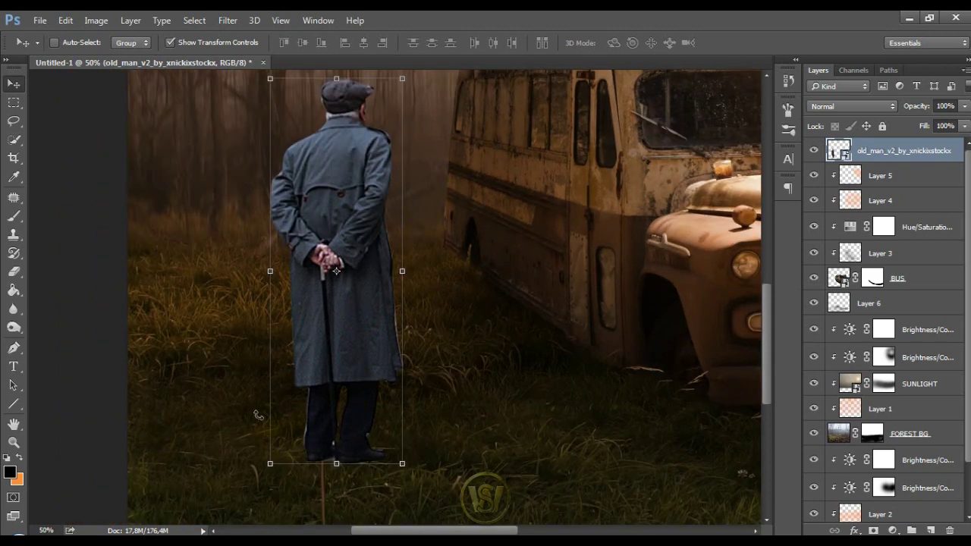
key(ctrl+plus)
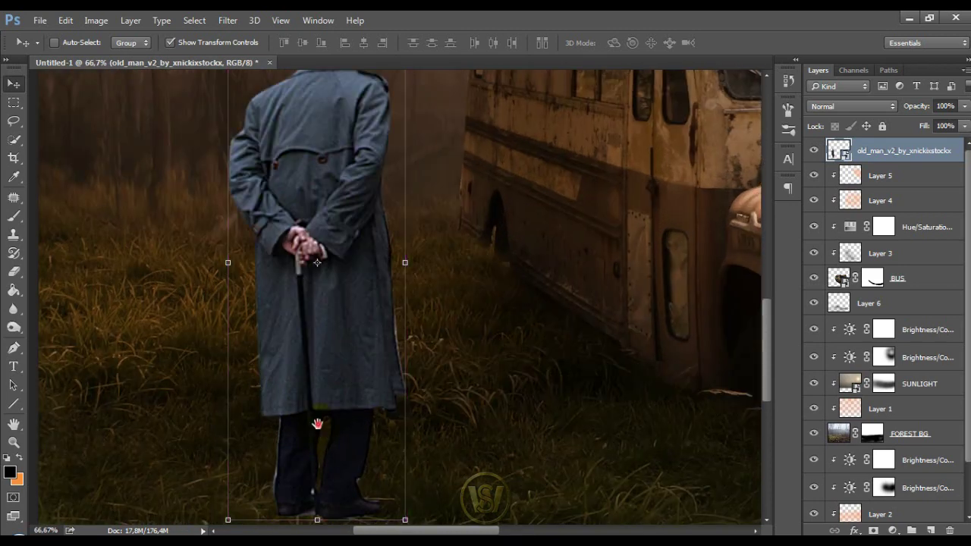
drag(319, 440, 347, 385)
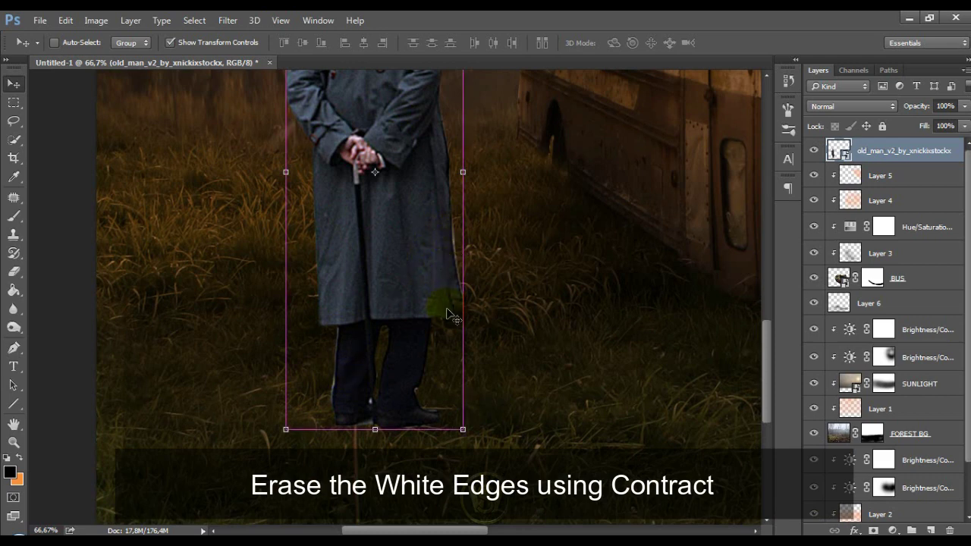
key(ctrl+minus)
drag(440, 293, 430, 375)
- Contract the old man's selection by 3 pixels and copy it onto new Layer 7
ctrl+click(838, 151)
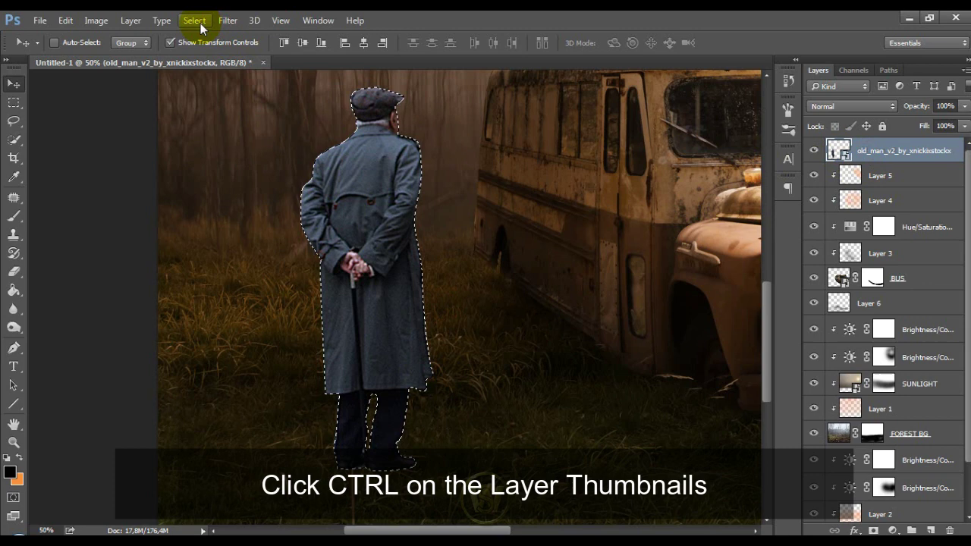
click(200, 24)
mouse_move(203, 205)
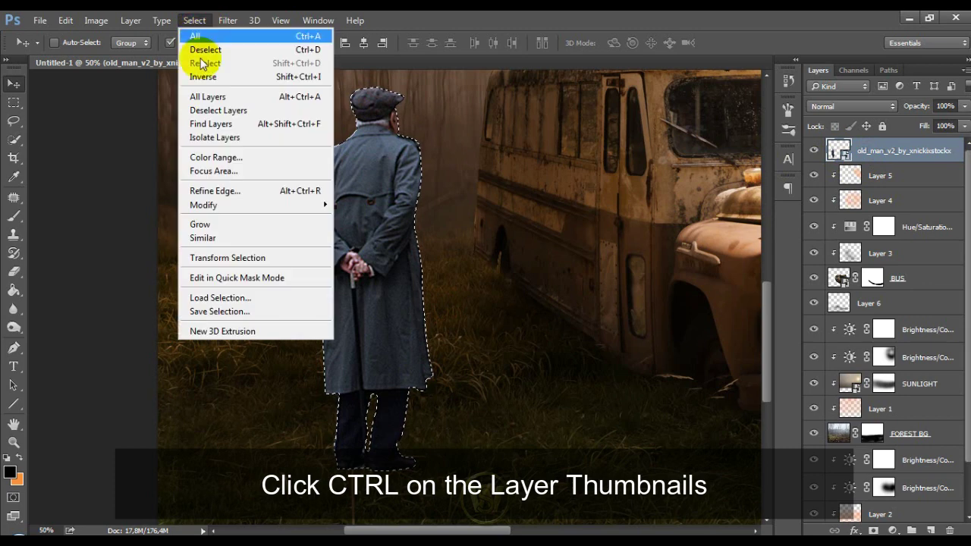
click(361, 245)
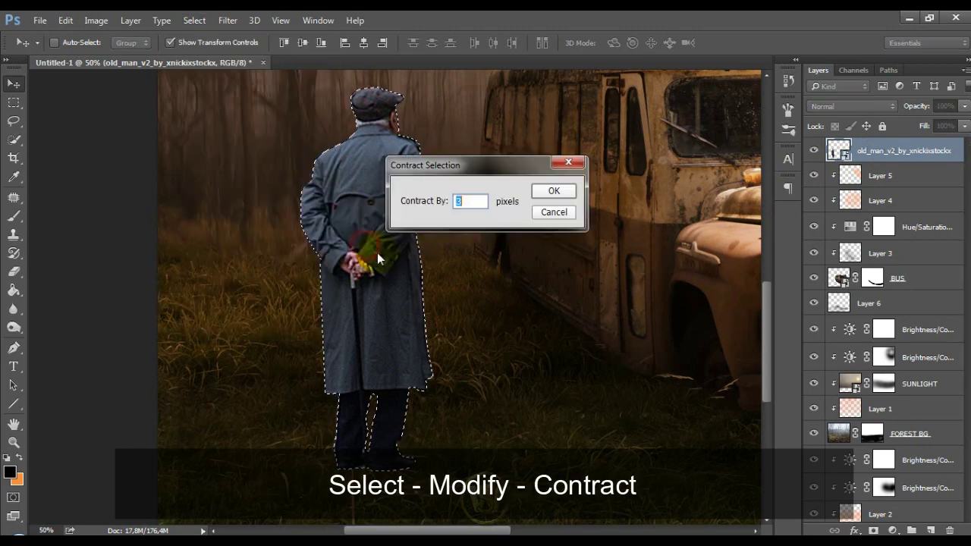
click(542, 190)
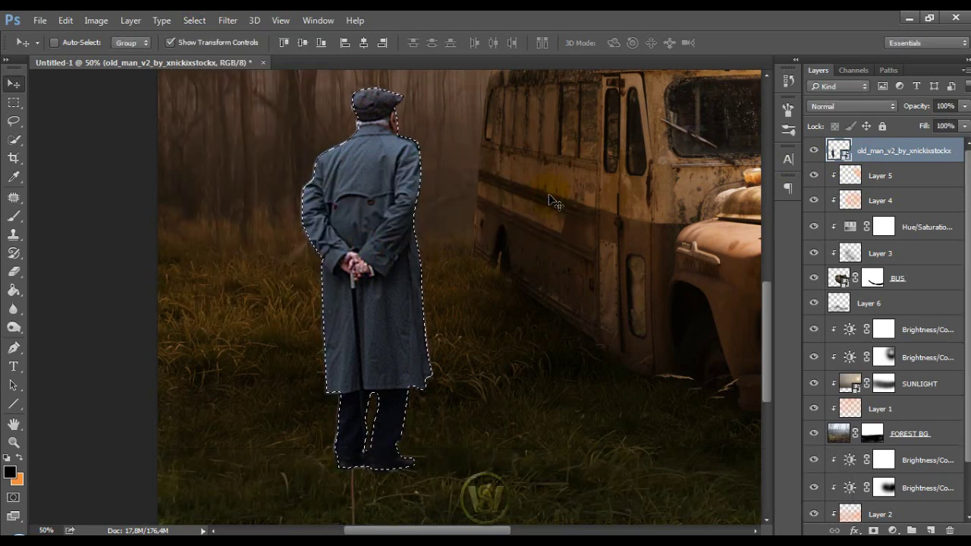
key(ctrl+j)
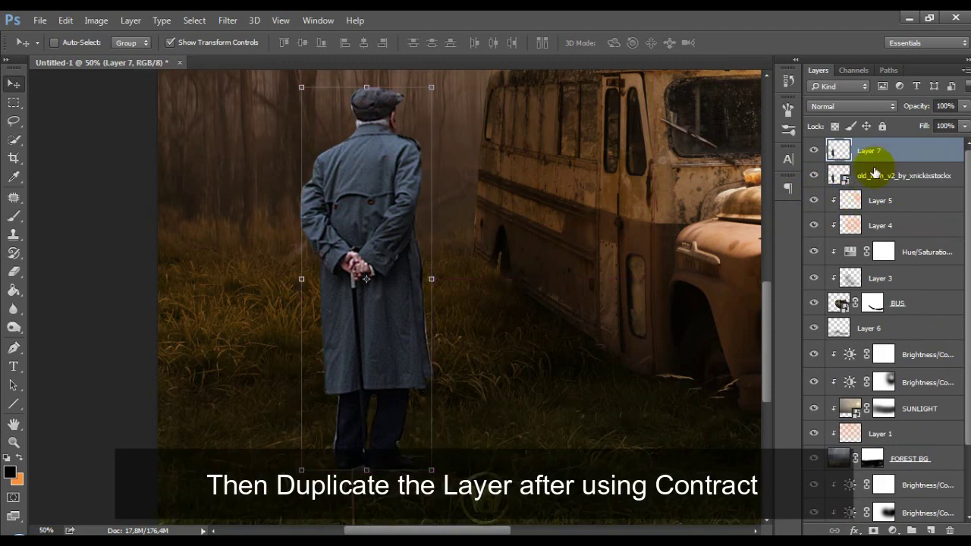
- Delete the original old_man layer and select Layer 7 at 50% zoom
click(874, 174)
key(Delete)
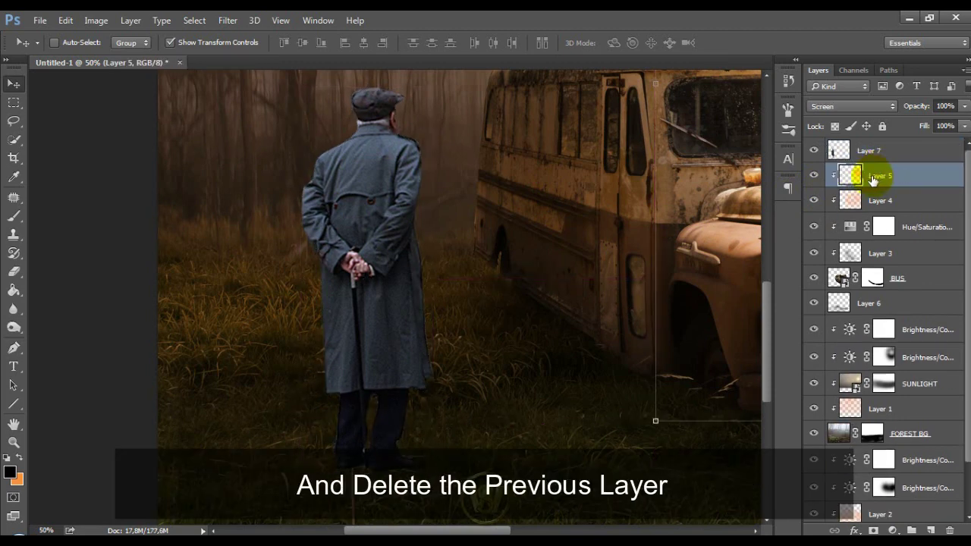
click(427, 251)
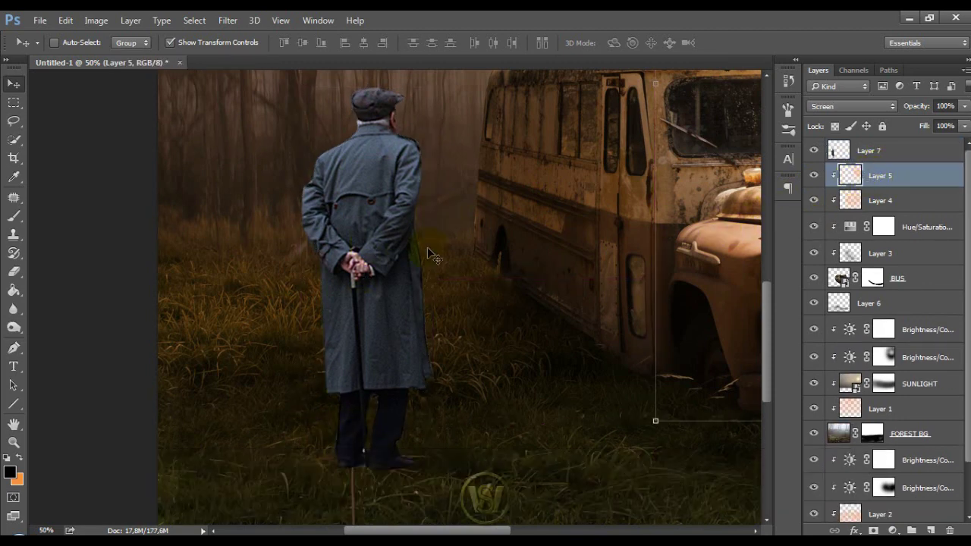
click(921, 156)
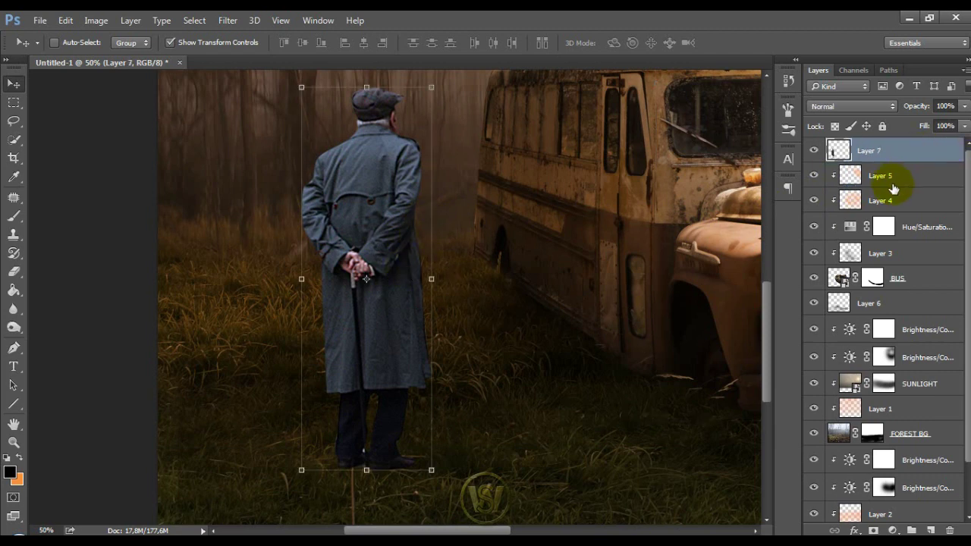
key(ctrl+minus)
key(ctrl+plus)
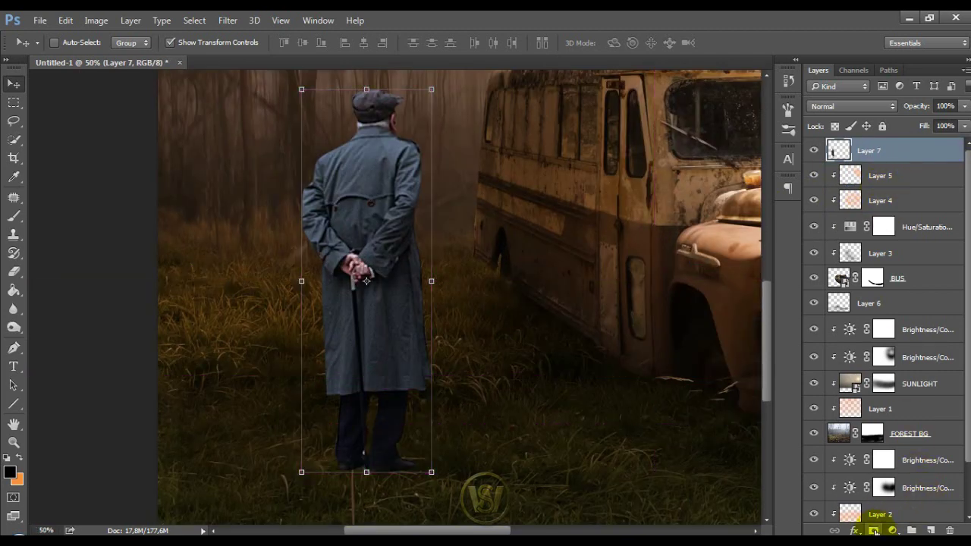
- Add a mask to Layer 7 and paint the man's feet into the grass with a 250 brush
click(873, 531)
drag(458, 469, 520, 393)
key(b)
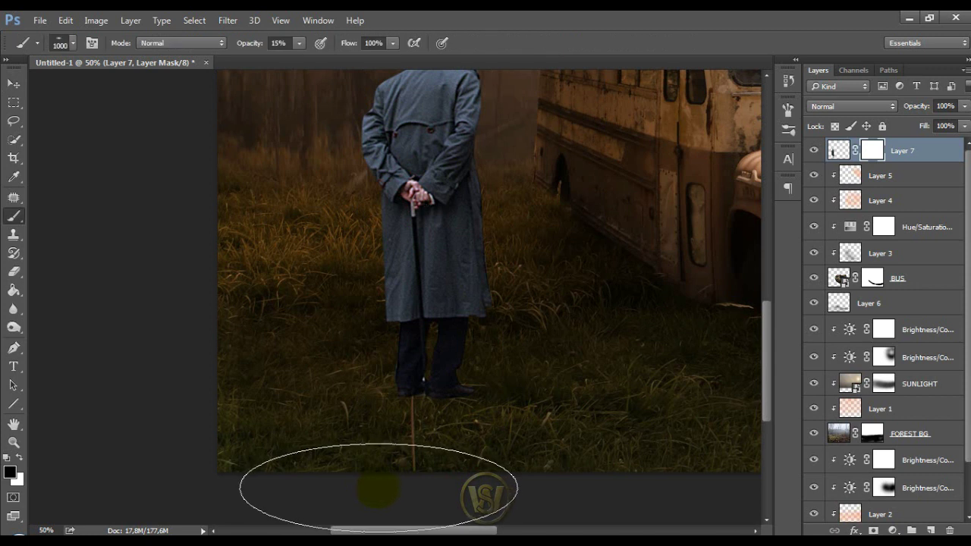
key(bracketleft)
key(bracketleft)
key(bracketleft)
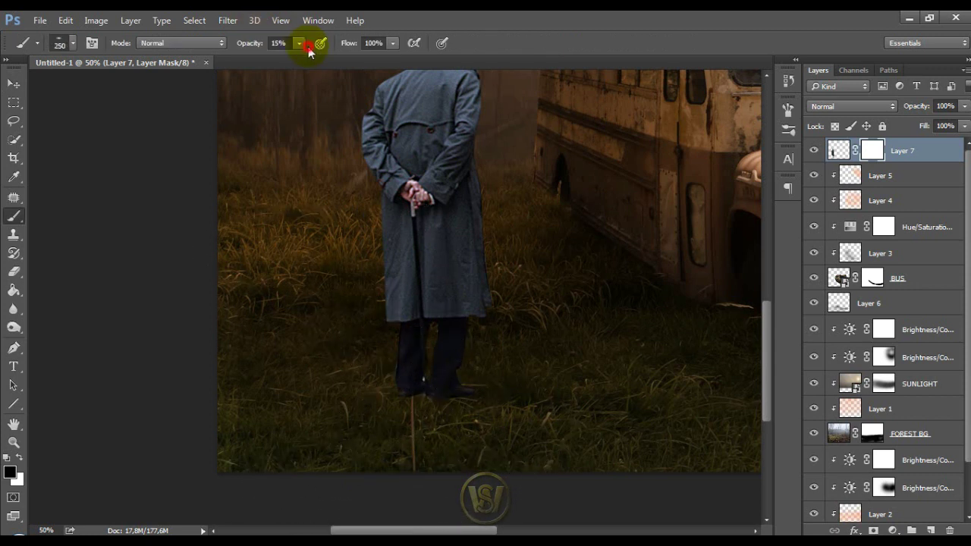
click(473, 405)
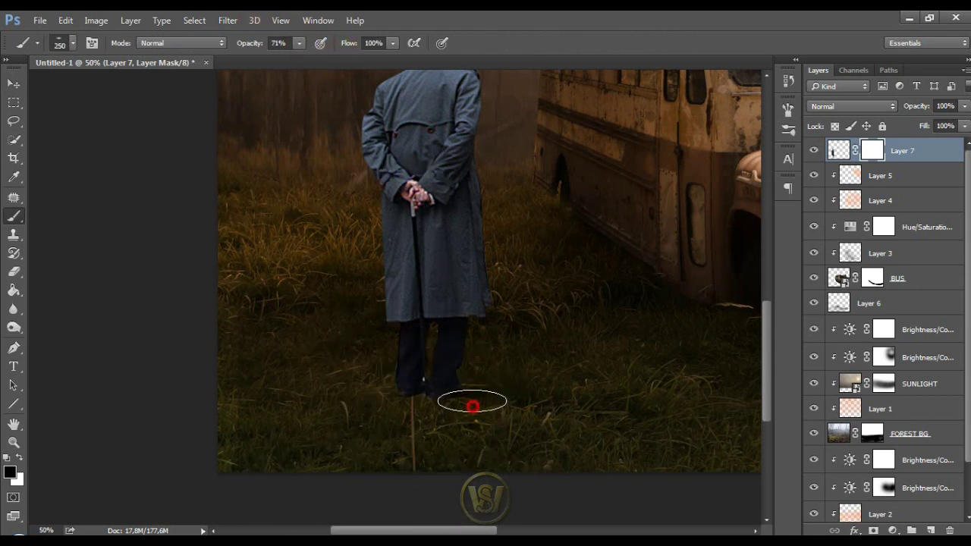
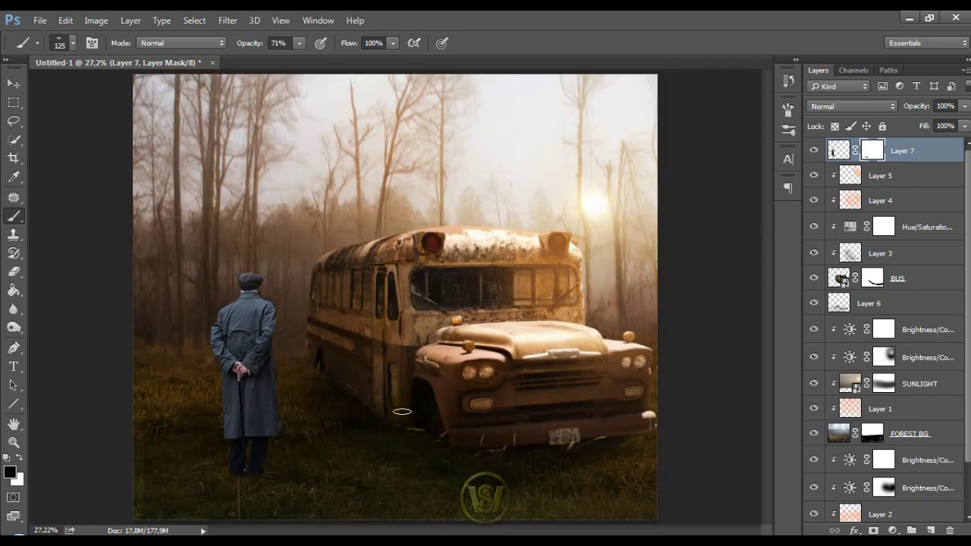
- Scale the old man on Layer 7 down slightly with Free Transform
scroll(402, 412, up, 1)
scroll(646, 320, down, 1)
key(v)
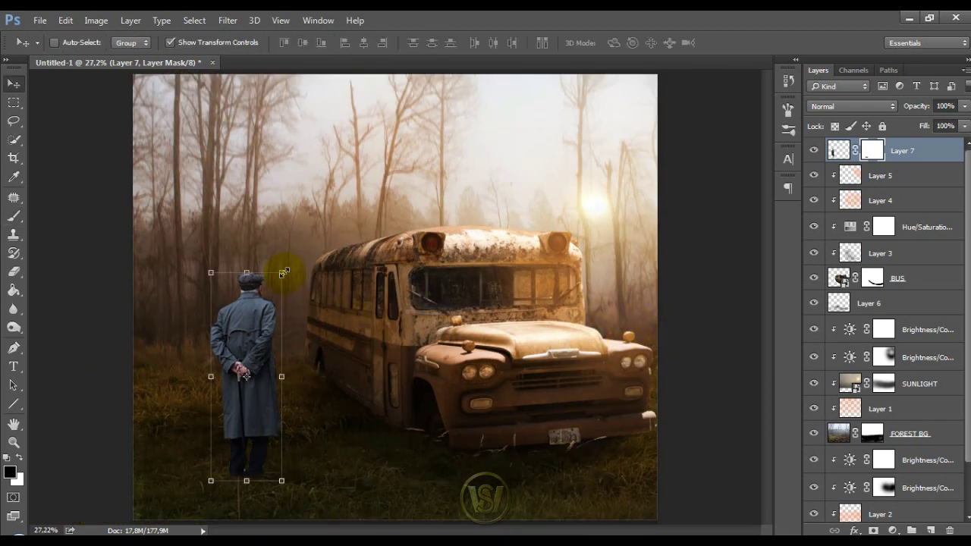
drag(283, 273, 279, 279)
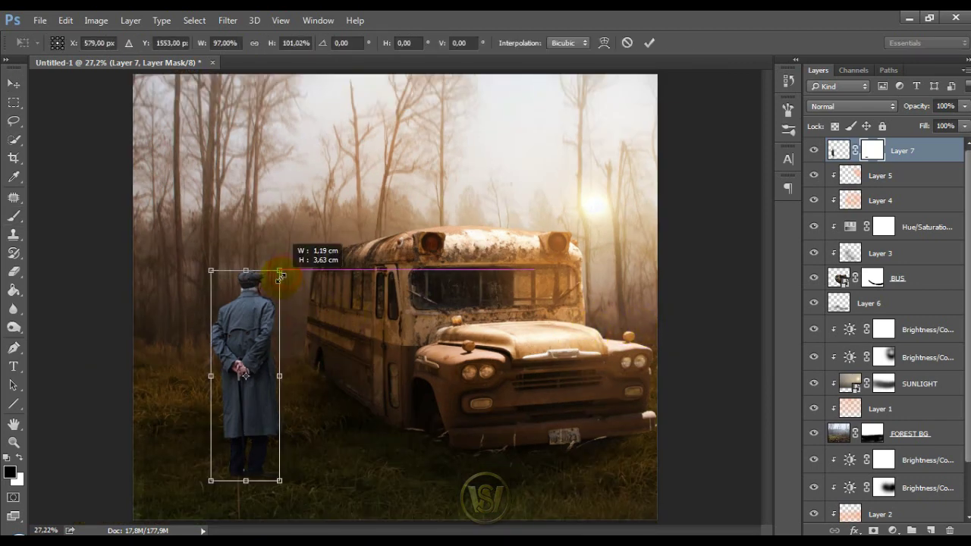
click(649, 44)
- Stretch the grass on Layer 6 wider toward the left edge
click(841, 304)
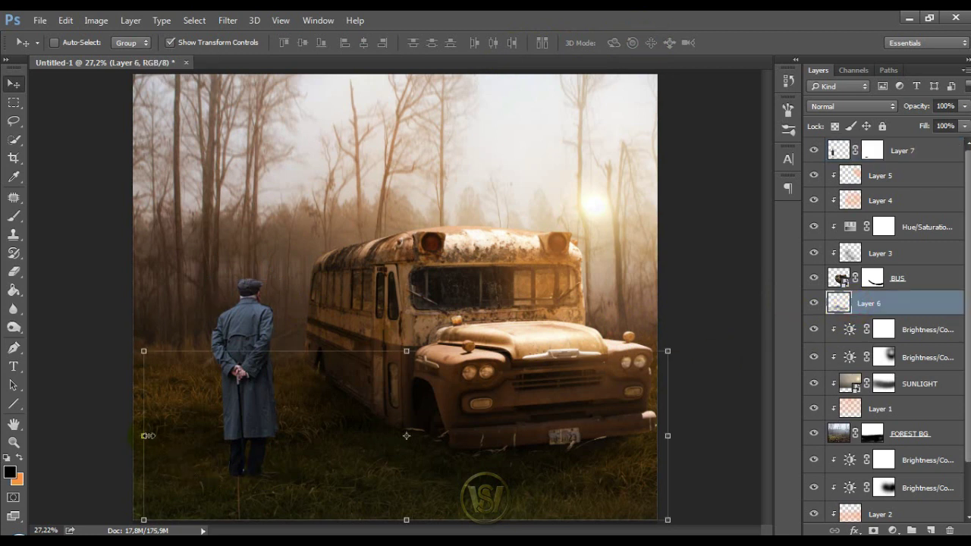
drag(148, 436, 123, 436)
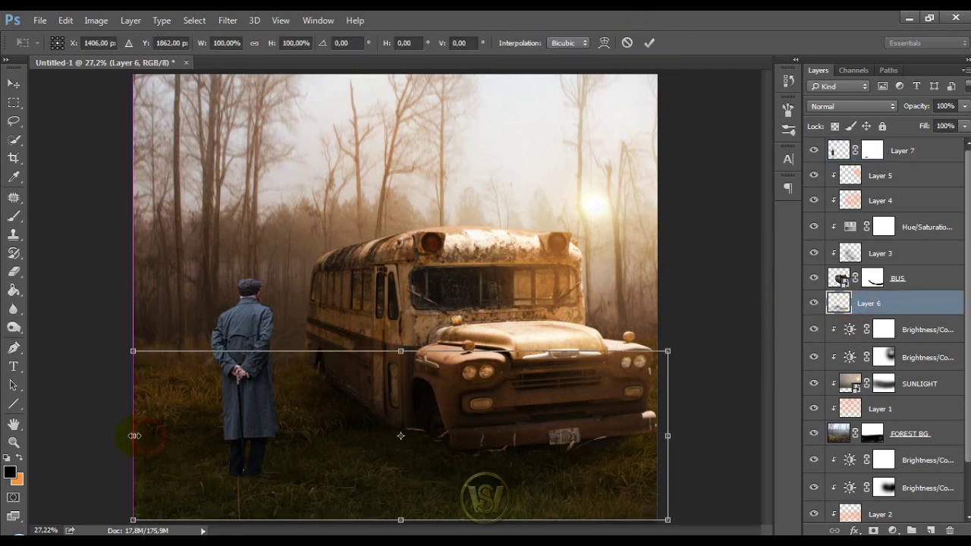
click(649, 43)
- Shrink the old man a little more and nudge him down and right
click(914, 151)
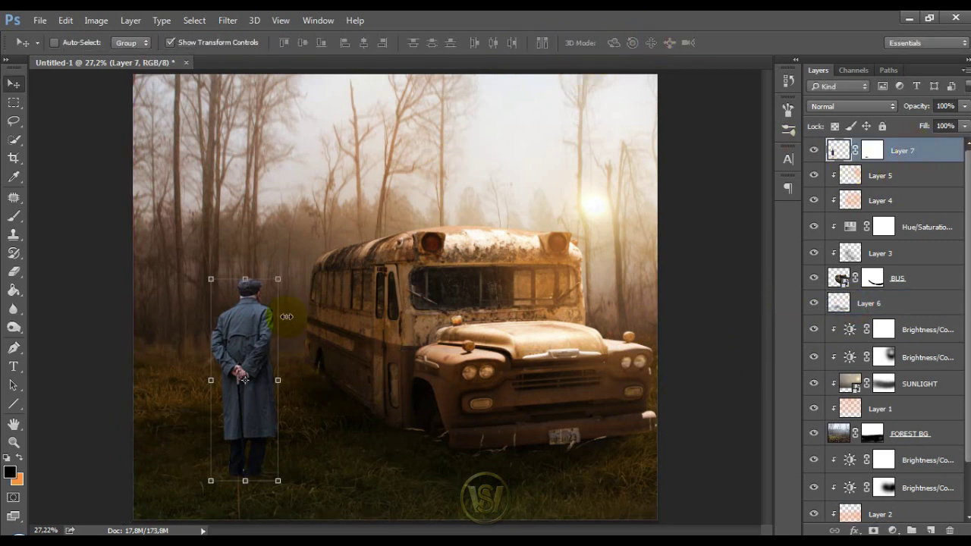
drag(280, 282, 279, 291)
drag(252, 326, 260, 337)
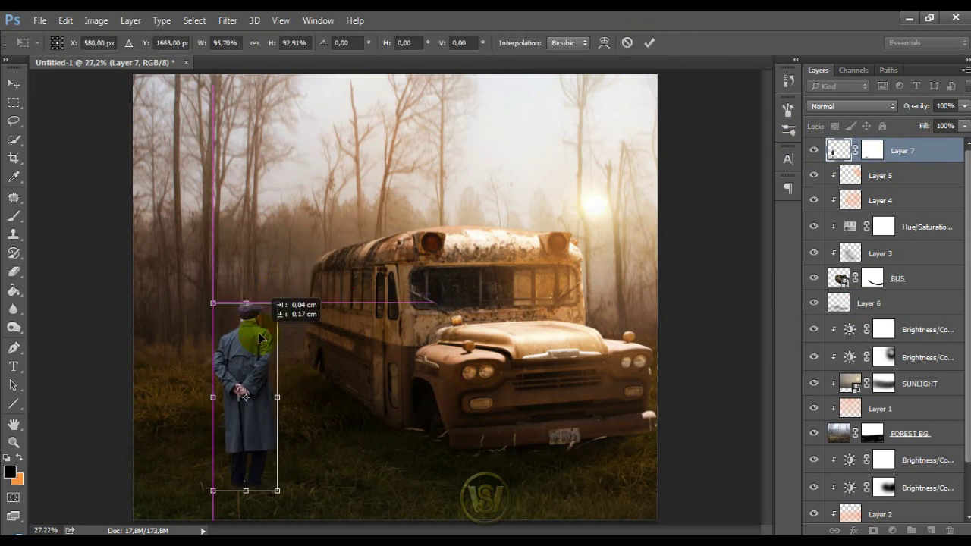
click(649, 46)
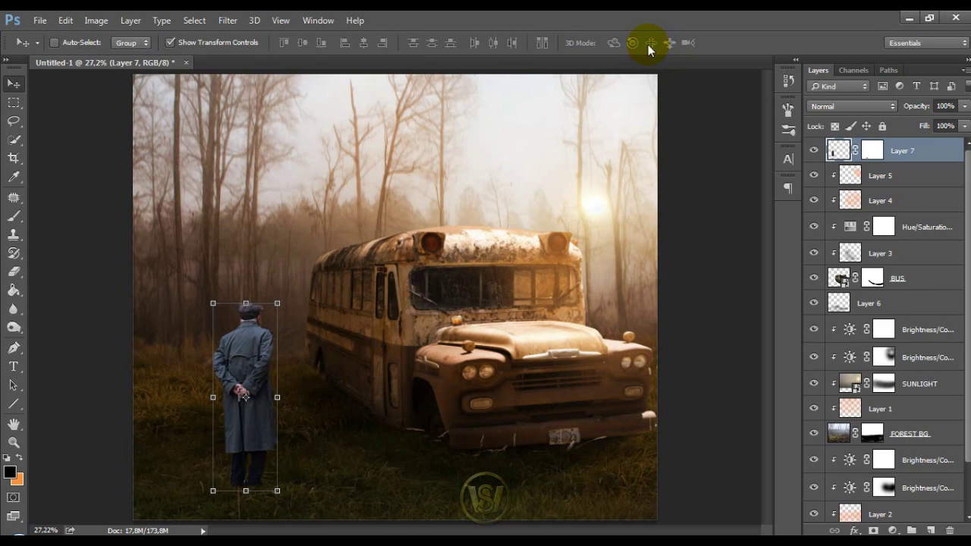
key(ctrl+plus)
drag(447, 349, 561, 244)
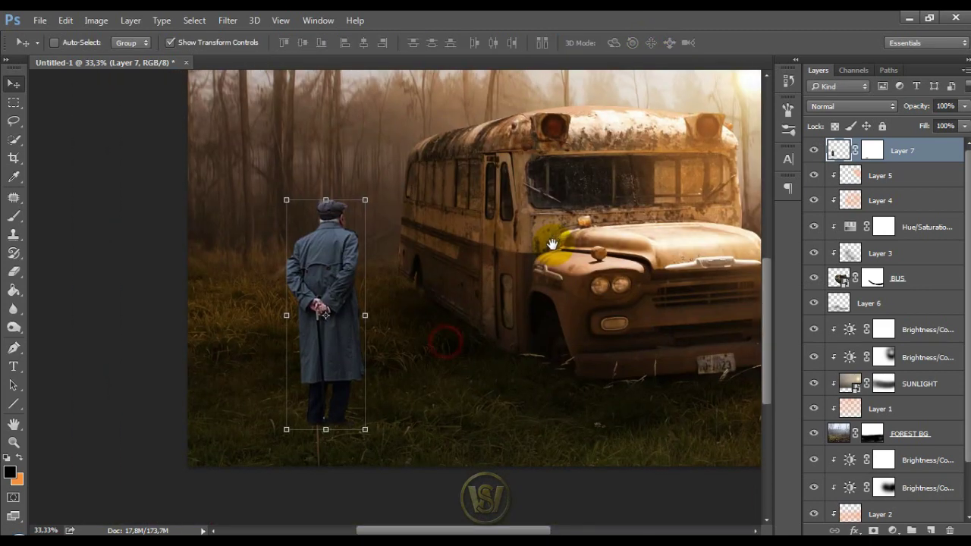
click(906, 176)
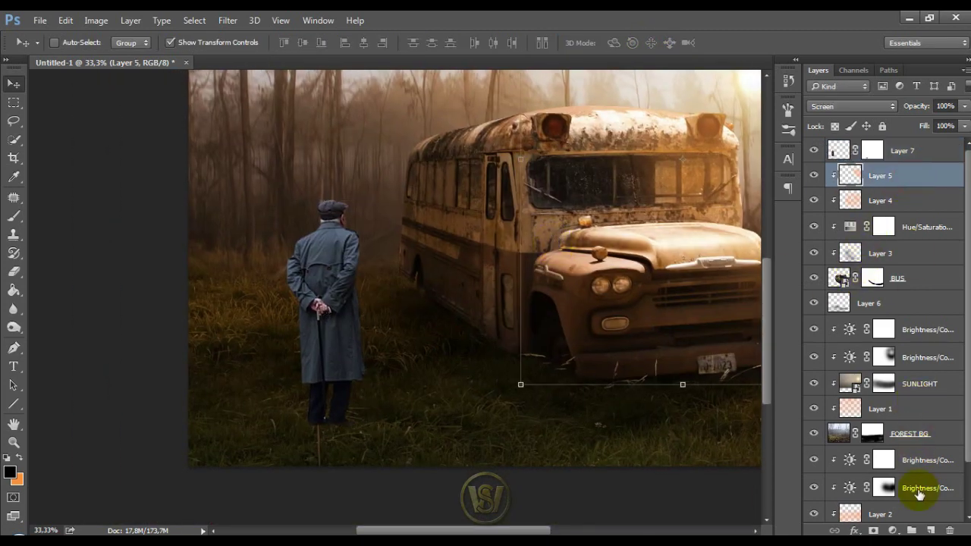
- Add new Layer 8 above Layer 5 and shift the old man slightly right
click(931, 529)
key(ctrl+plus)
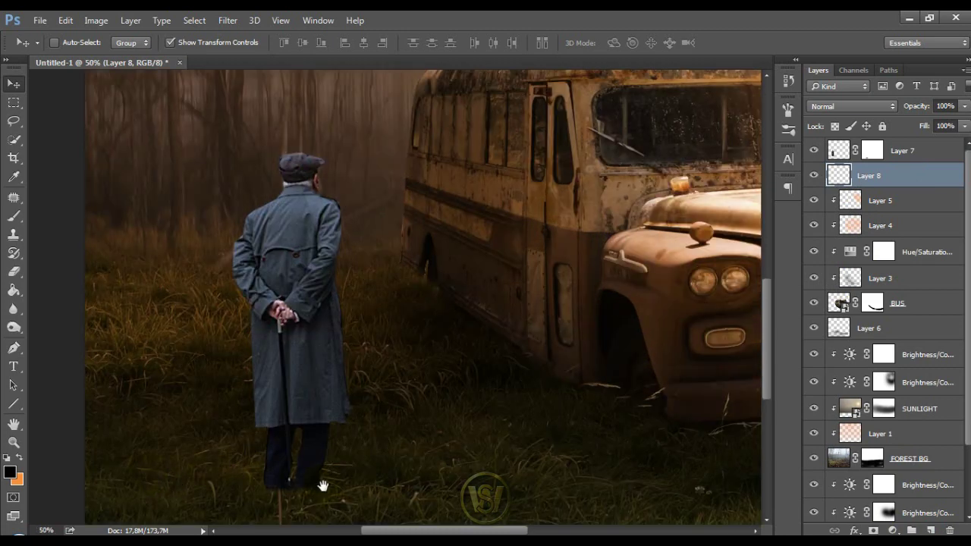
drag(321, 488, 353, 433)
shift+click(912, 151)
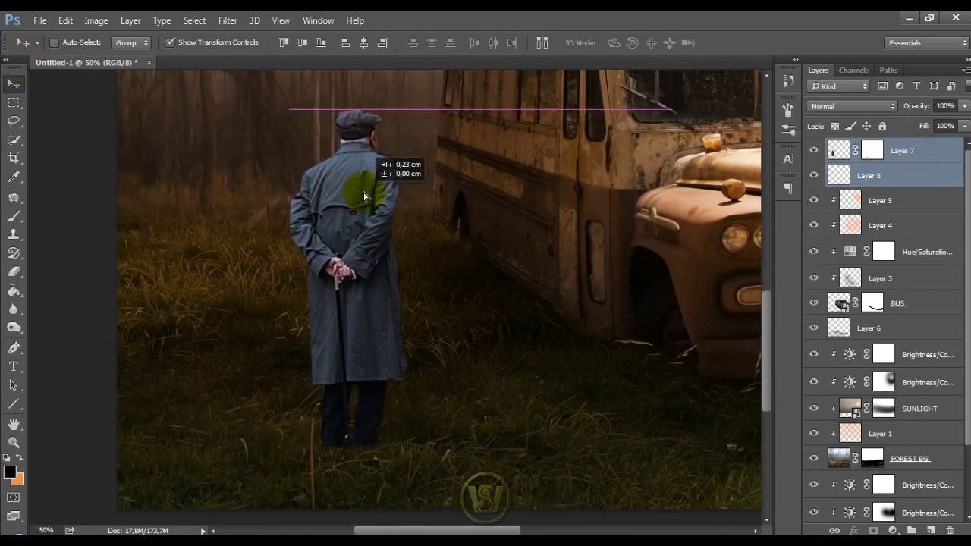
drag(343, 195, 368, 194)
click(888, 181)
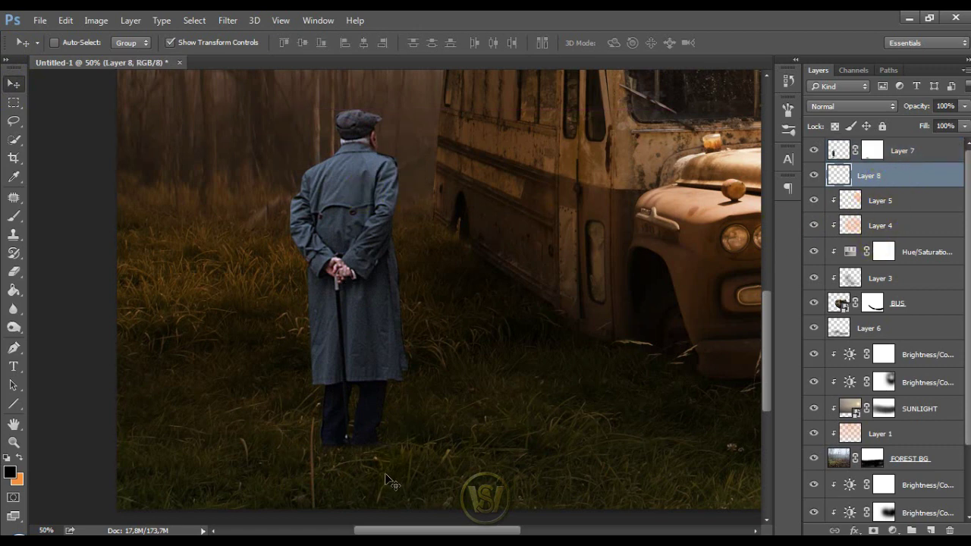
- Set up a 300 px brush at 25% opacity
key(b)
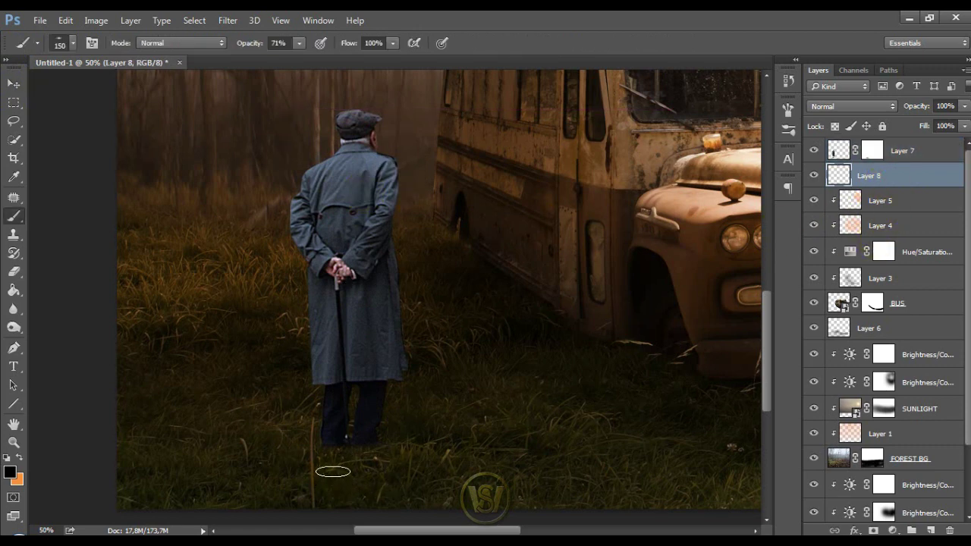
key(bracketleft)
key(bracketleft)
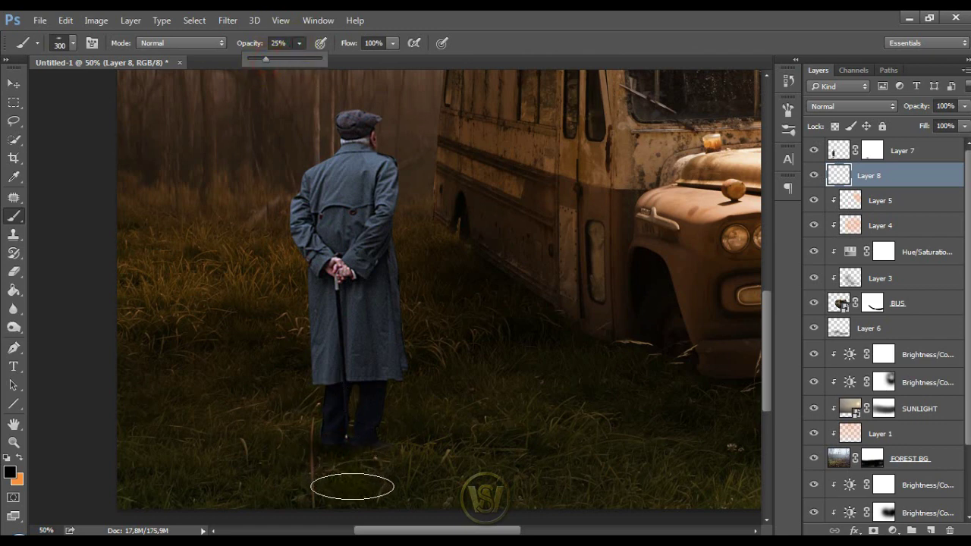
click(321, 459)
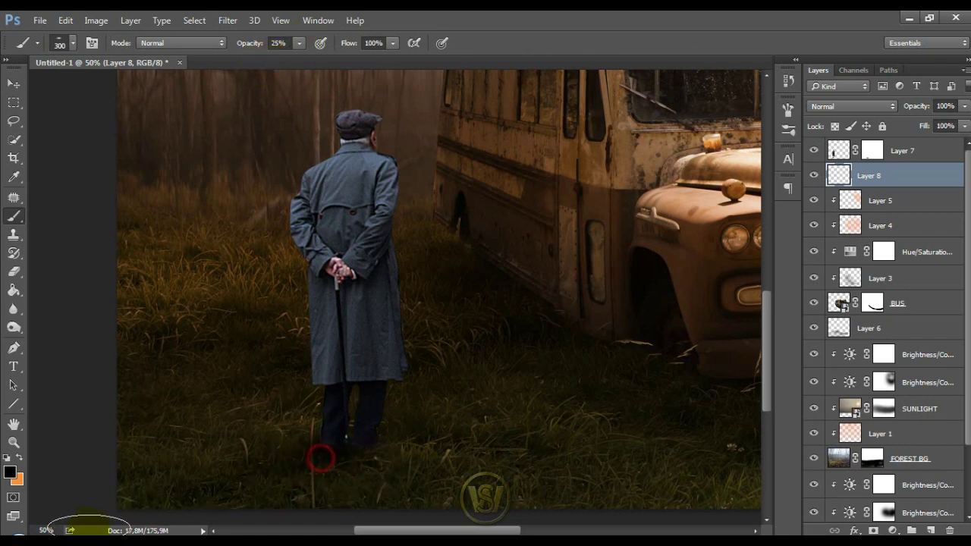
click(949, 152)
- Add Layer 9 clipped to the old man and pick a soft round 300 px brush
click(931, 530)
right_click(908, 163)
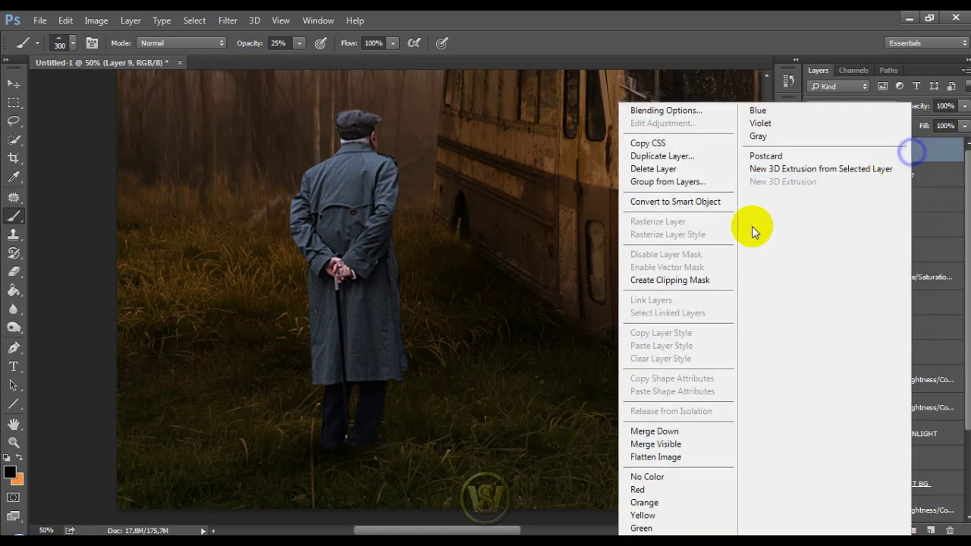
click(701, 284)
click(76, 43)
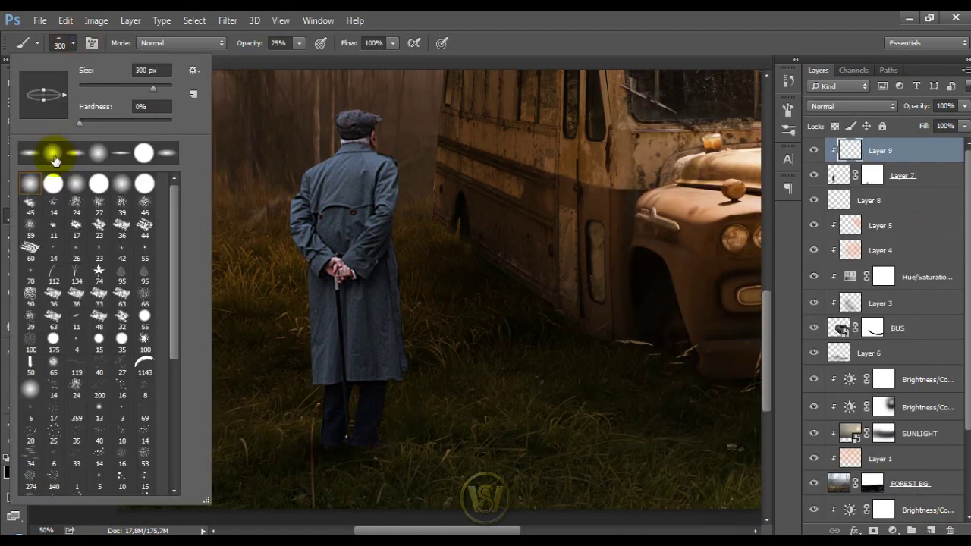
click(50, 152)
click(314, 409)
click(307, 324)
key(bracketleft)
key(bracketleft)
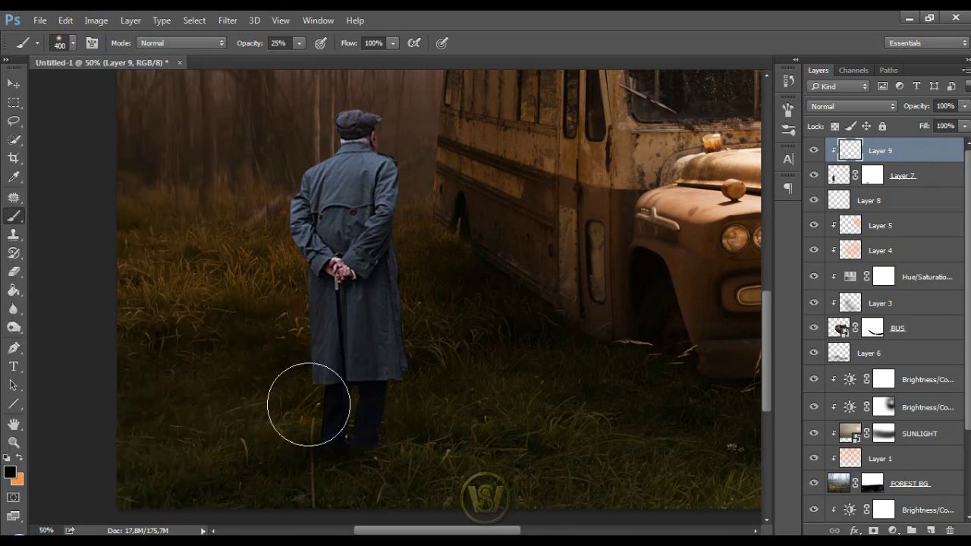
- Shade the man's back, coat and legs darker, then add Layer 10
drag(314, 282, 348, 187)
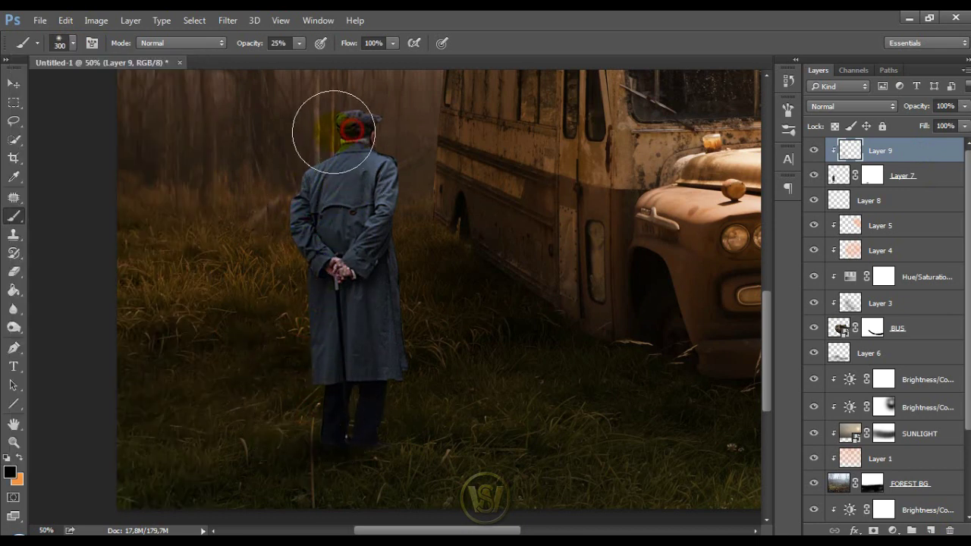
drag(348, 188, 334, 288)
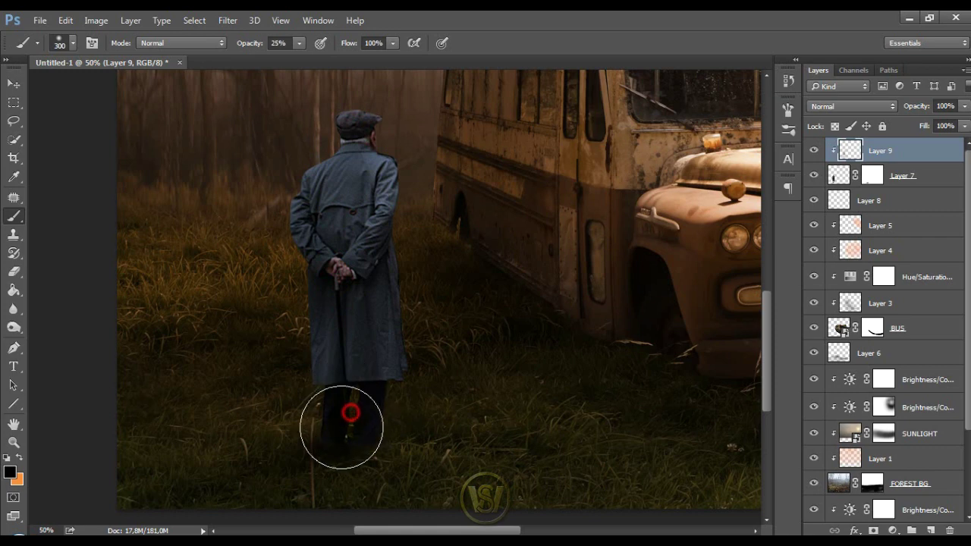
key(bracketleft)
drag(347, 401, 343, 441)
key(bracketright)
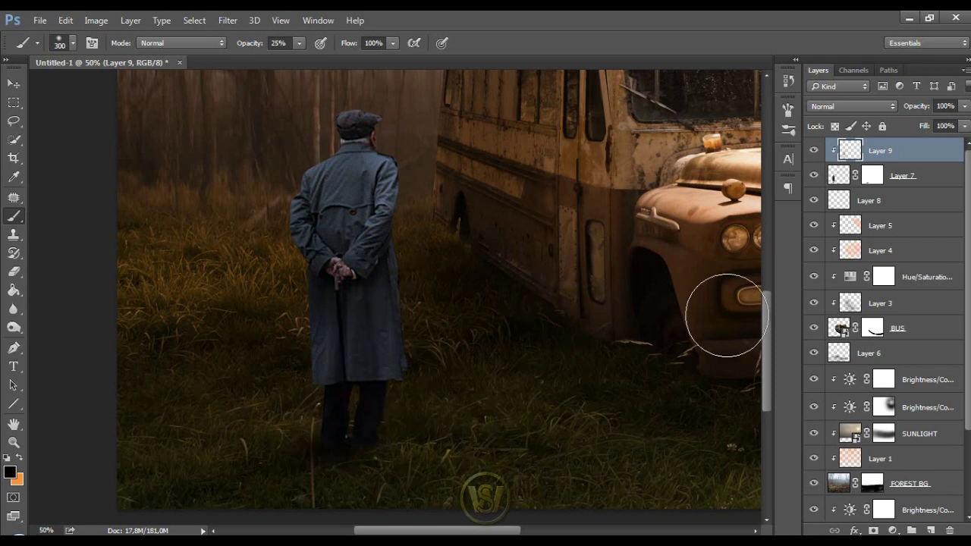
click(931, 530)
- Clip Layer 10 to the man and paint soft orange near his head with a 400 px brush
right_click(880, 150)
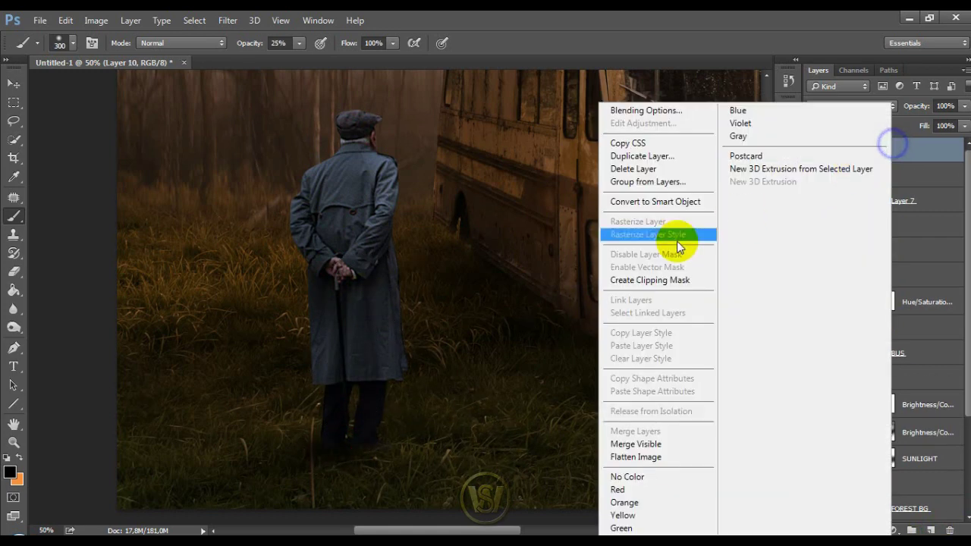
click(649, 275)
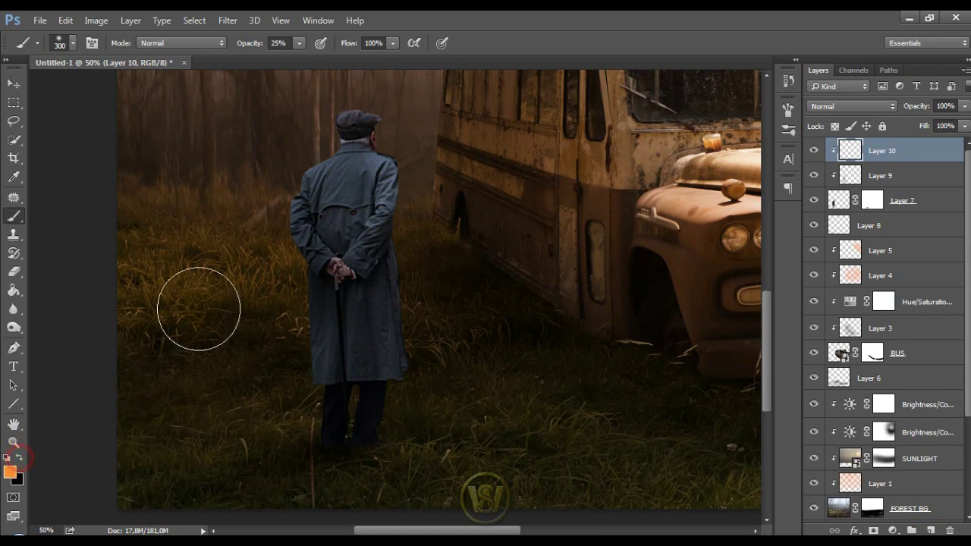
click(375, 160)
key(bracketright)
drag(413, 135, 355, 211)
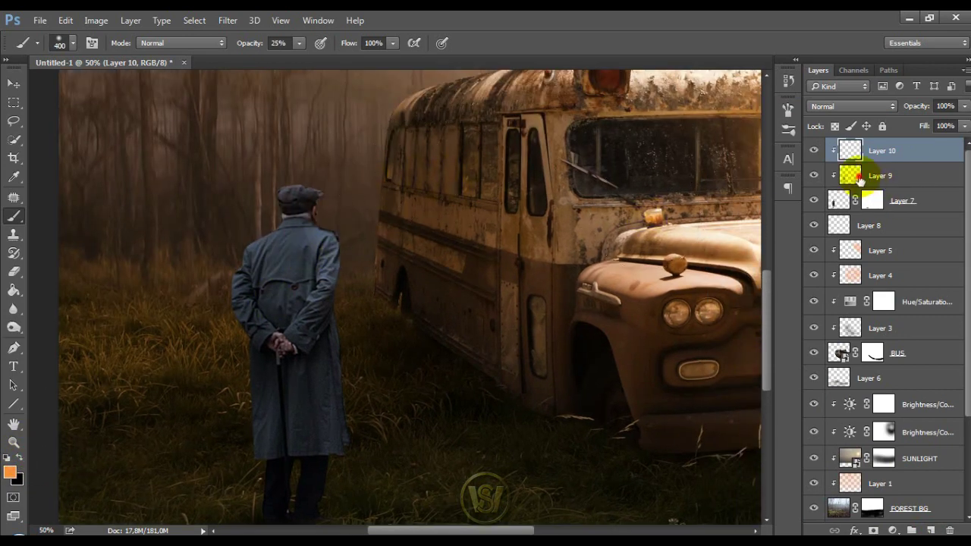
- Select Layer 9 and choose a soft eraser brush
click(859, 177)
key(e)
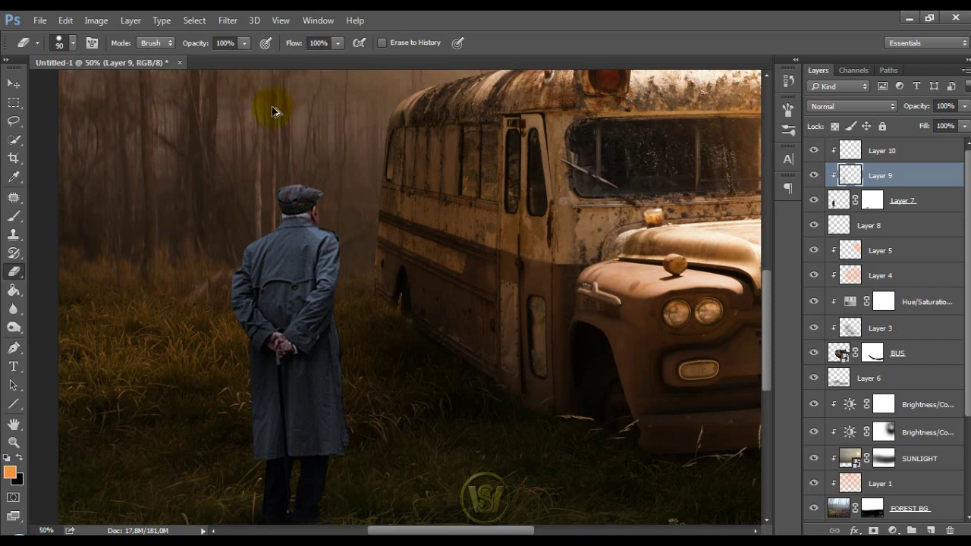
click(64, 43)
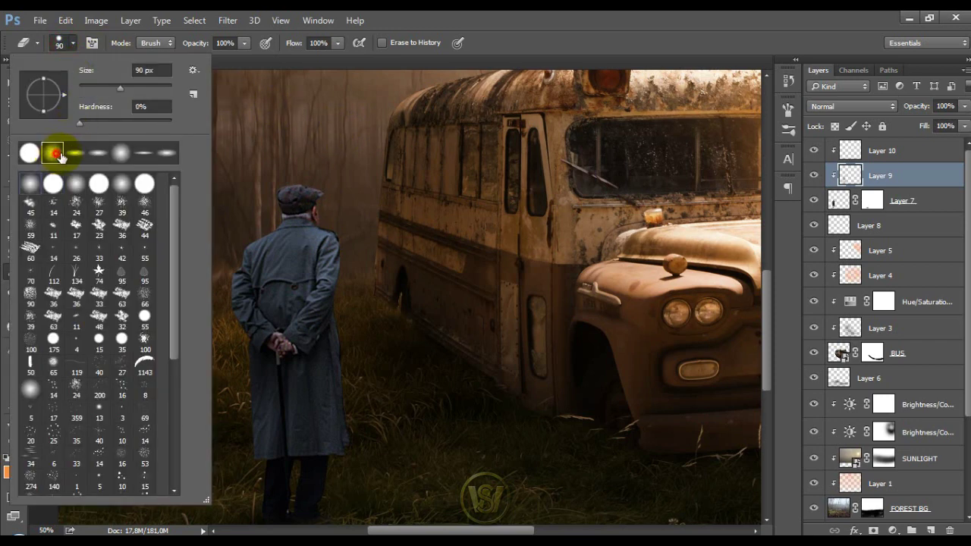
click(317, 196)
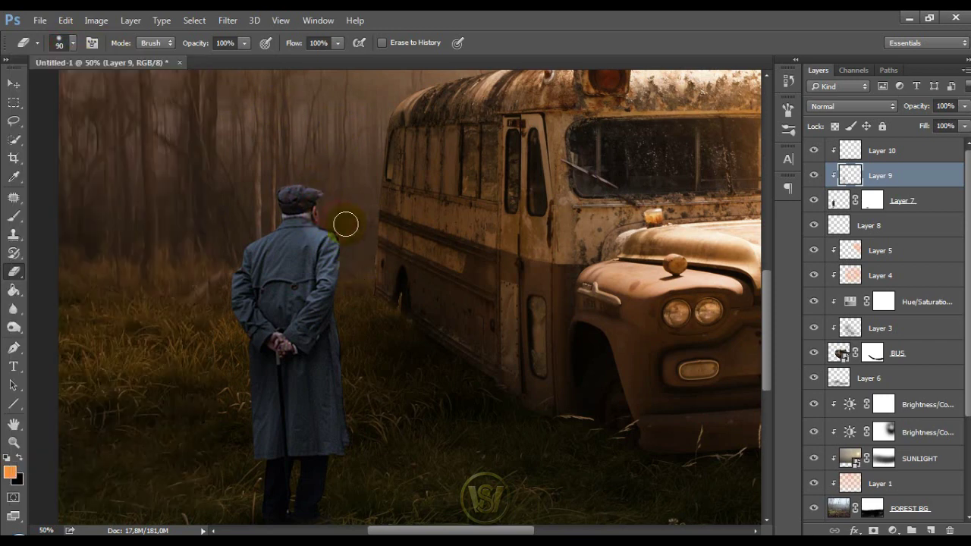
- Paint warm orange light on Layer 10 beside the man's head and over the grass
click(922, 151)
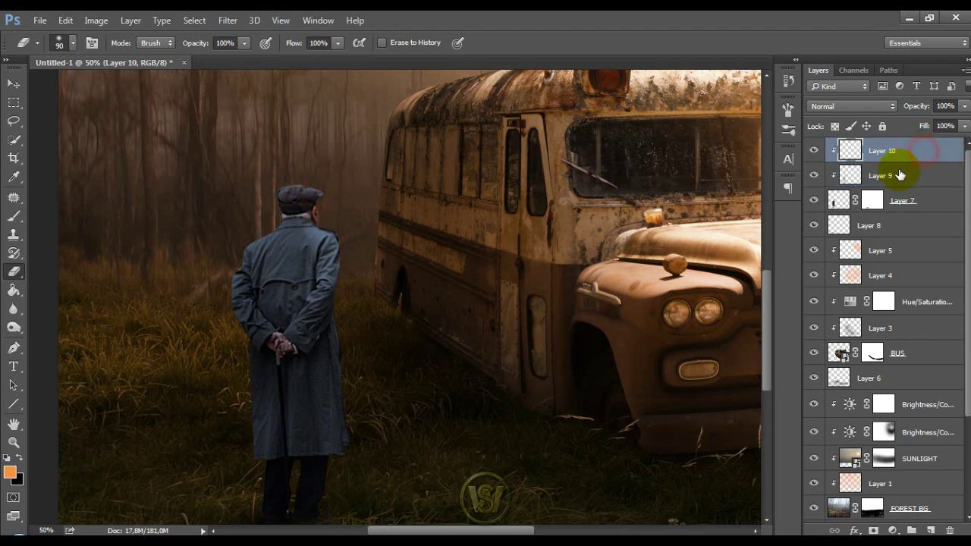
key(b)
key(bracketright)
key(bracketright)
click(361, 213)
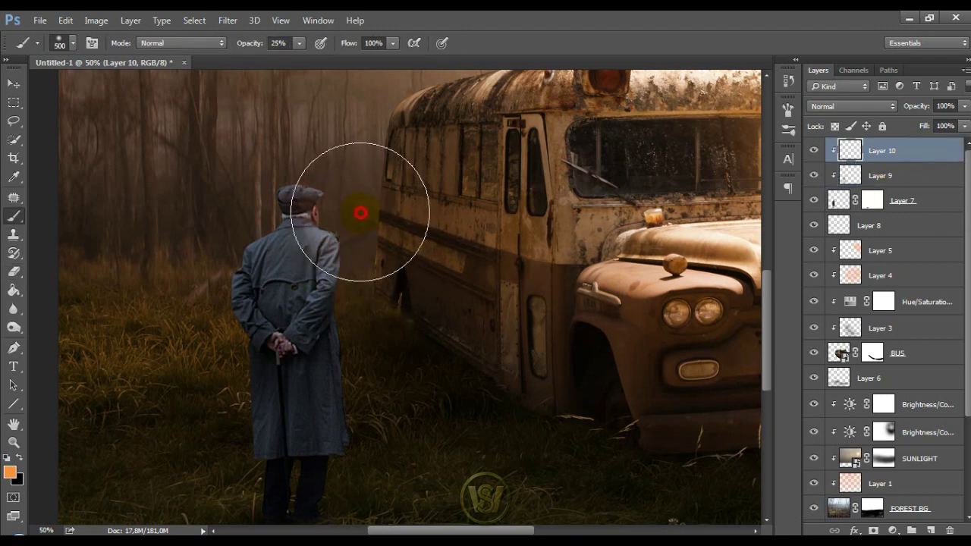
drag(360, 211, 325, 162)
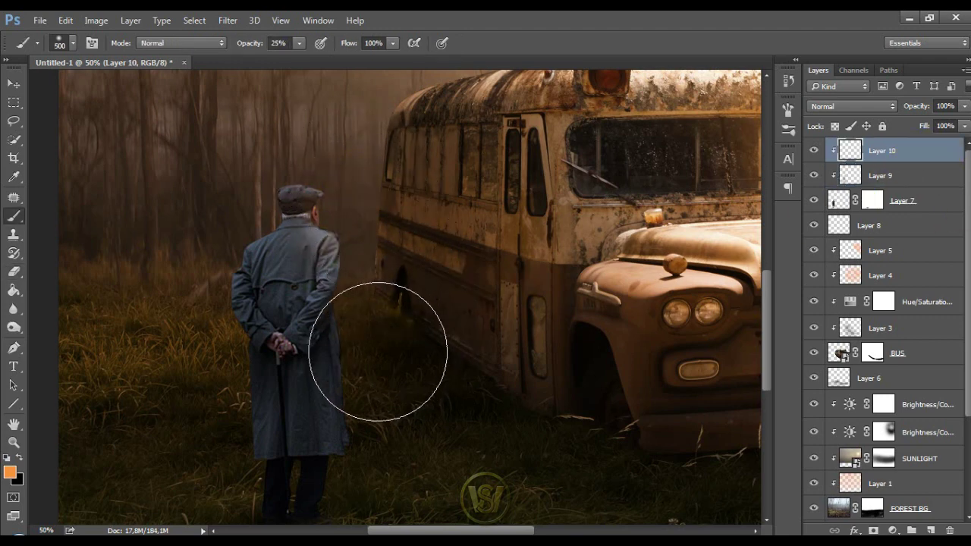
- Set Layer 10 to Color blending and tint the man's coat and legs orange
click(844, 115)
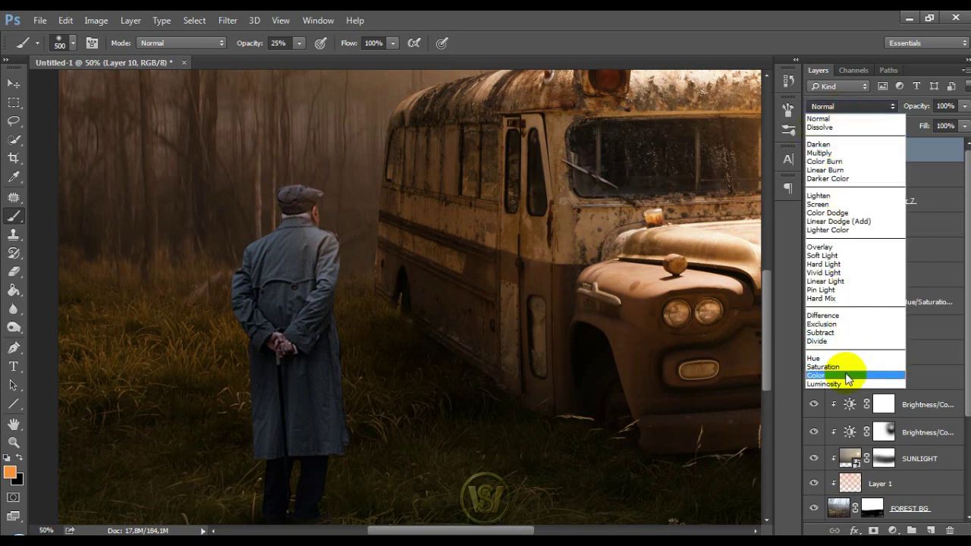
click(852, 374)
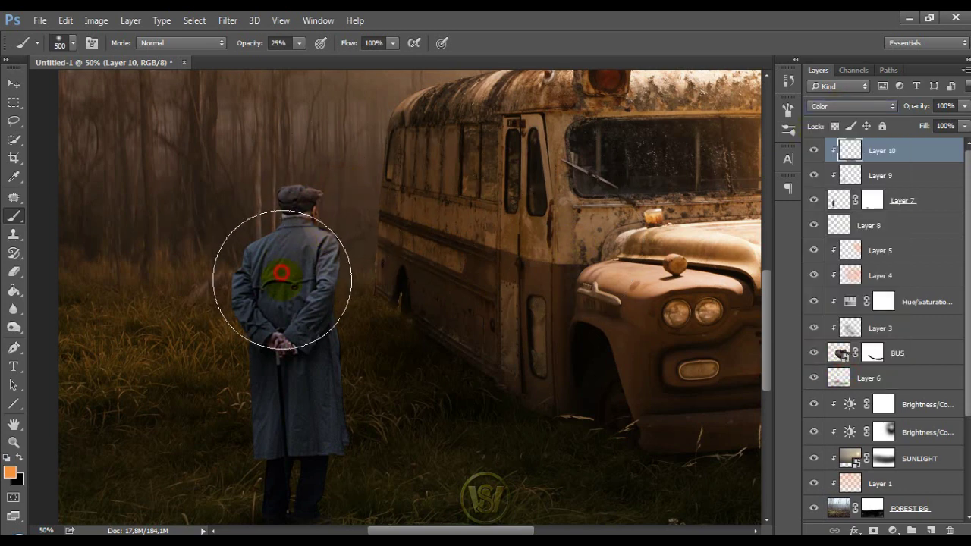
click(270, 312)
click(260, 406)
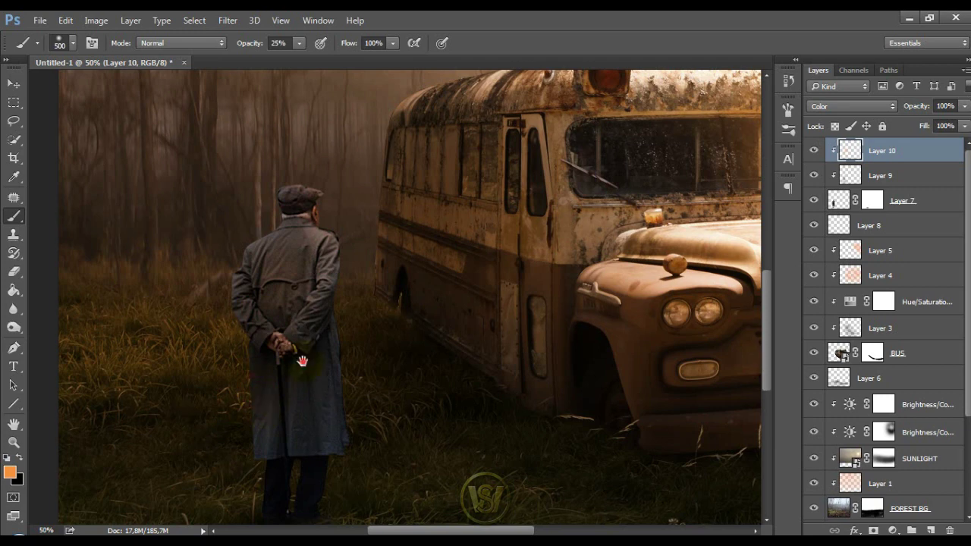
drag(271, 407, 300, 363)
click(347, 413)
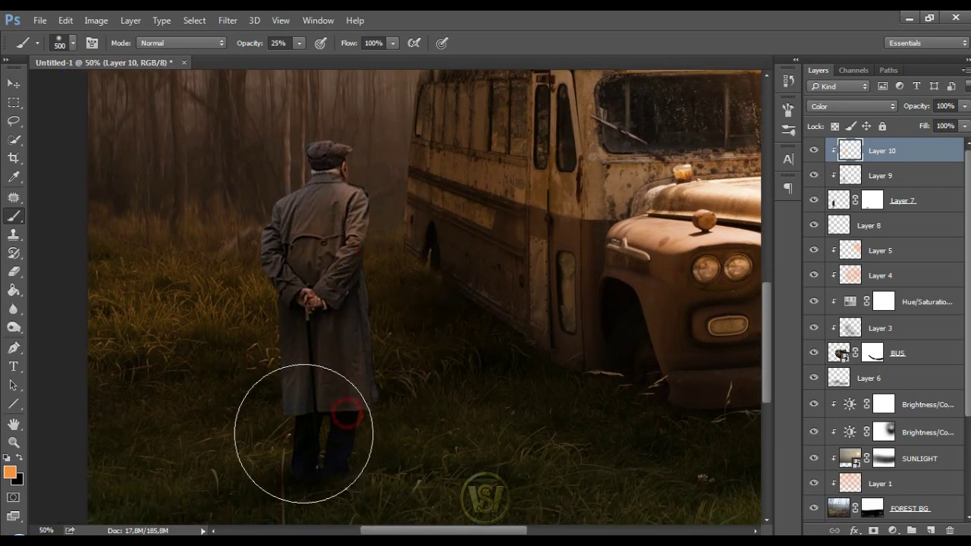
click(302, 434)
click(253, 241)
drag(461, 218, 429, 273)
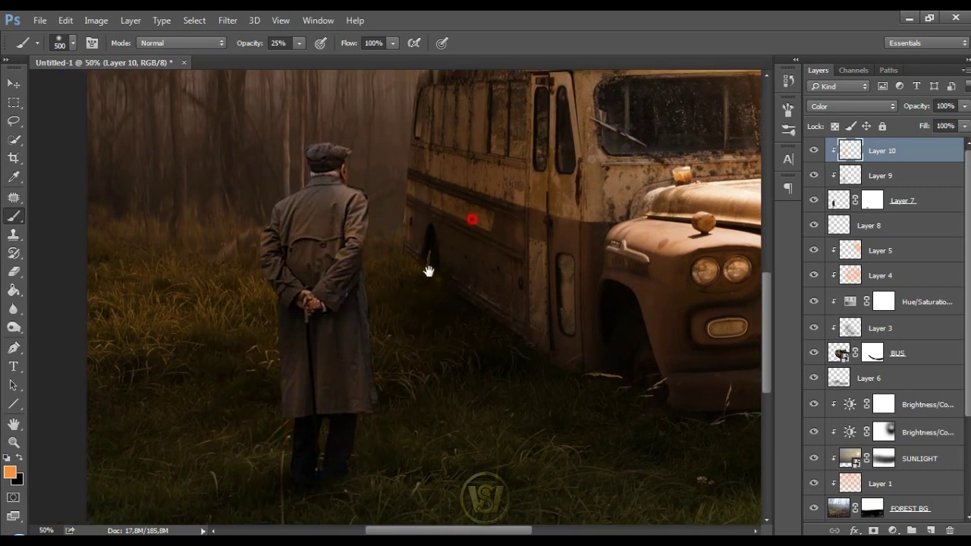
- Add a Brightness/Contrast adjustment clipped to the man with brightness 41
click(892, 530)
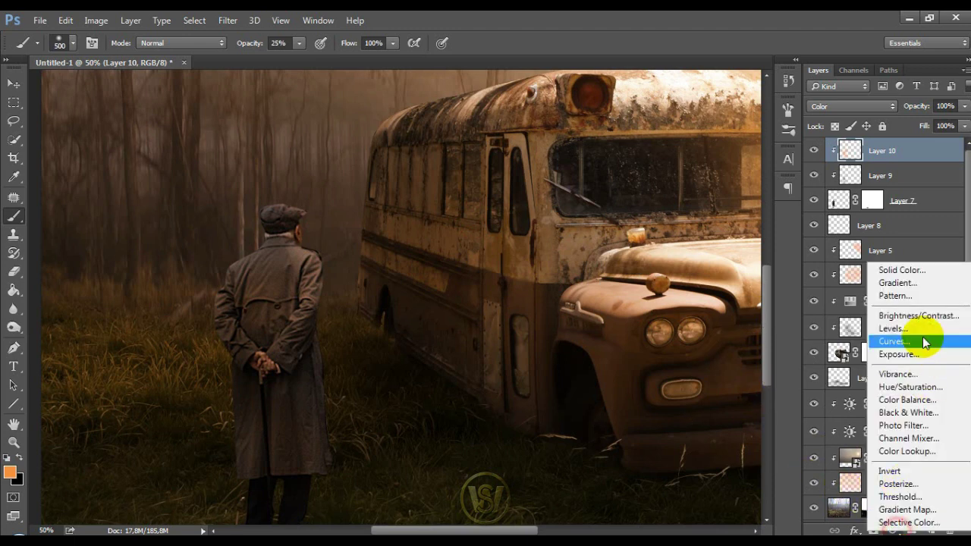
click(919, 315)
click(680, 359)
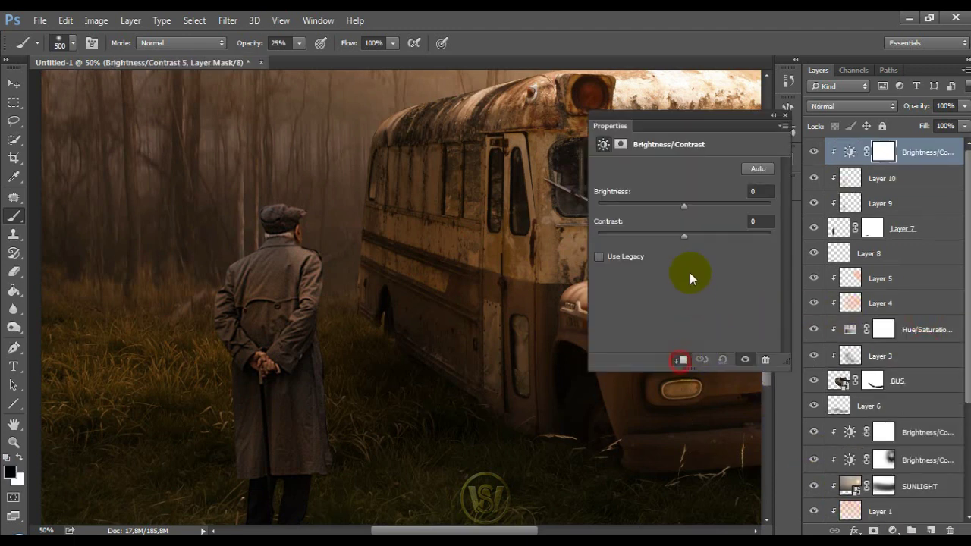
drag(690, 200, 708, 200)
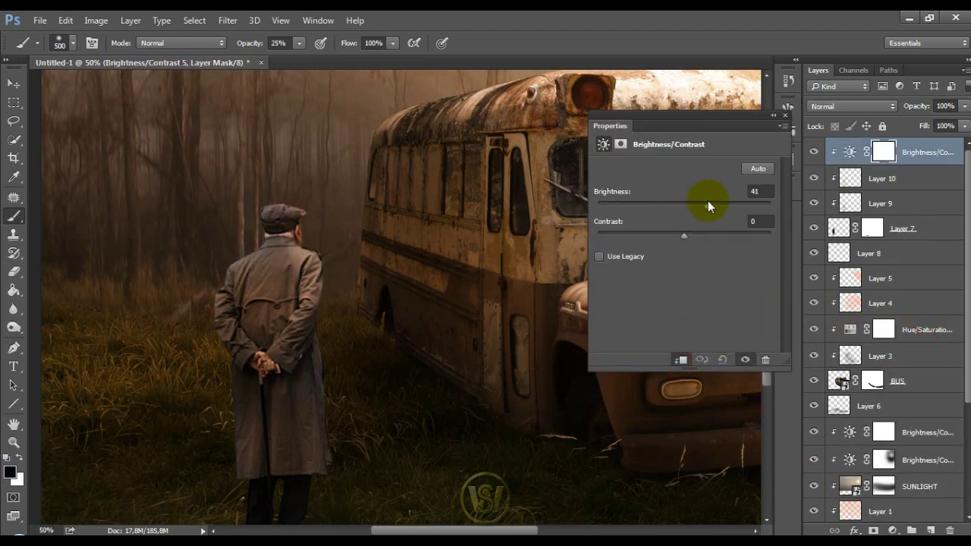
click(787, 108)
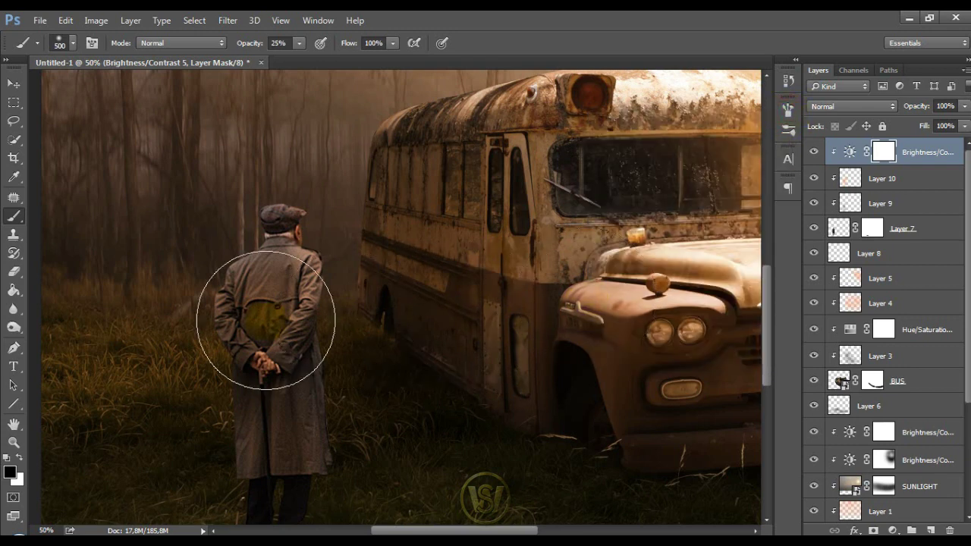
- Paint the adjustment's mask at 78% opacity to hide brightening beside the shoulder and coat
click(886, 154)
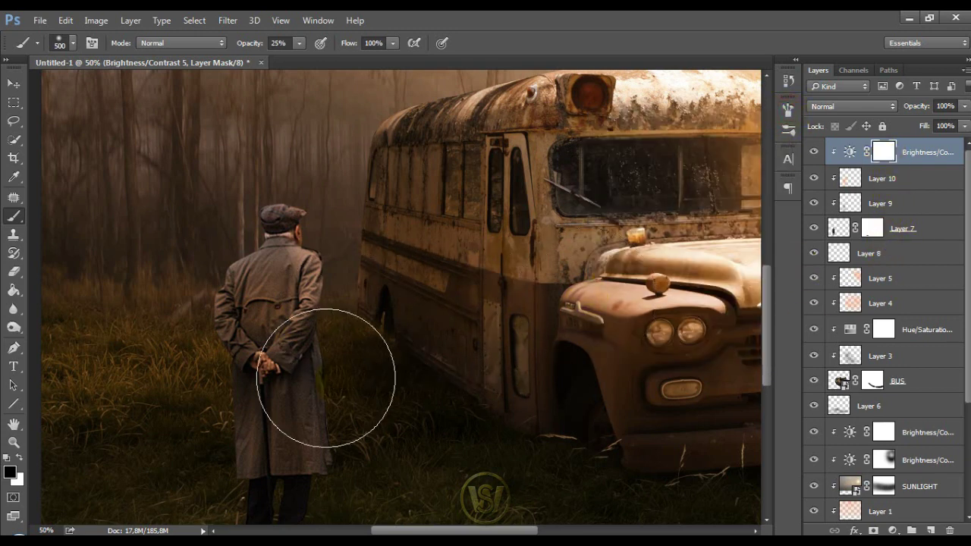
key(bracketleft)
key(bracketleft)
key(bracketright)
click(315, 88)
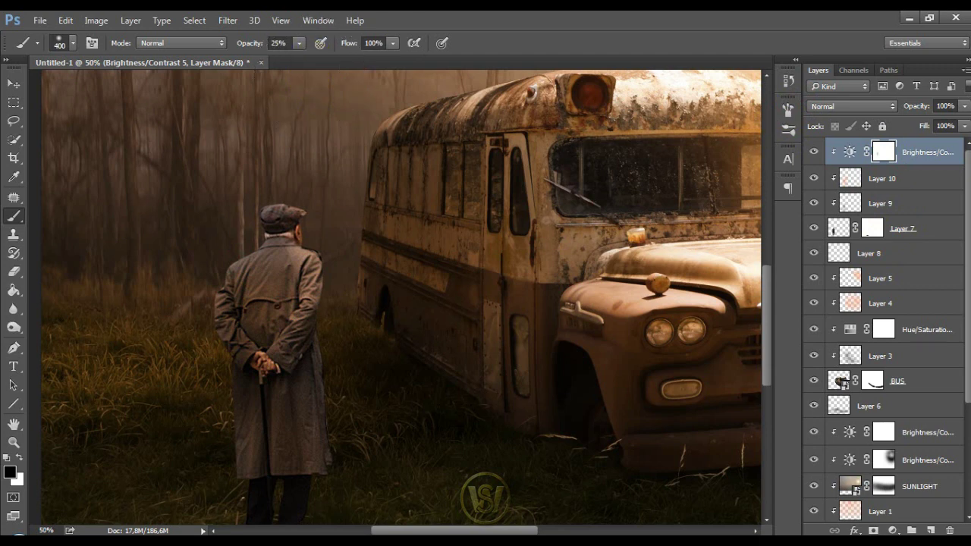
click(338, 59)
key(bracketleft)
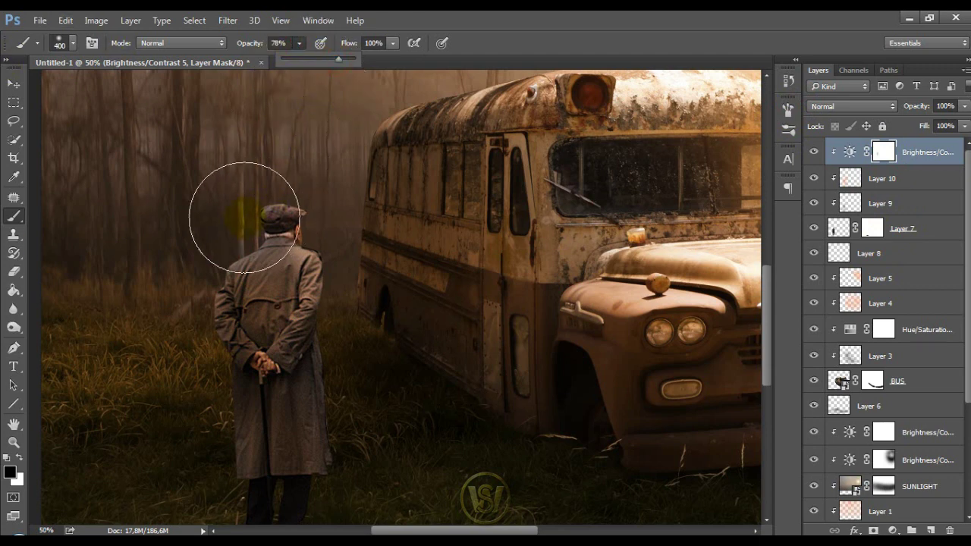
mouse_move(254, 223)
mouse_down()
mouse_move(222, 269)
mouse_move(243, 397)
mouse_move(237, 349)
mouse_up()
mouse_move(253, 455)
mouse_down()
mouse_move(248, 473)
mouse_move(242, 437)
mouse_up()
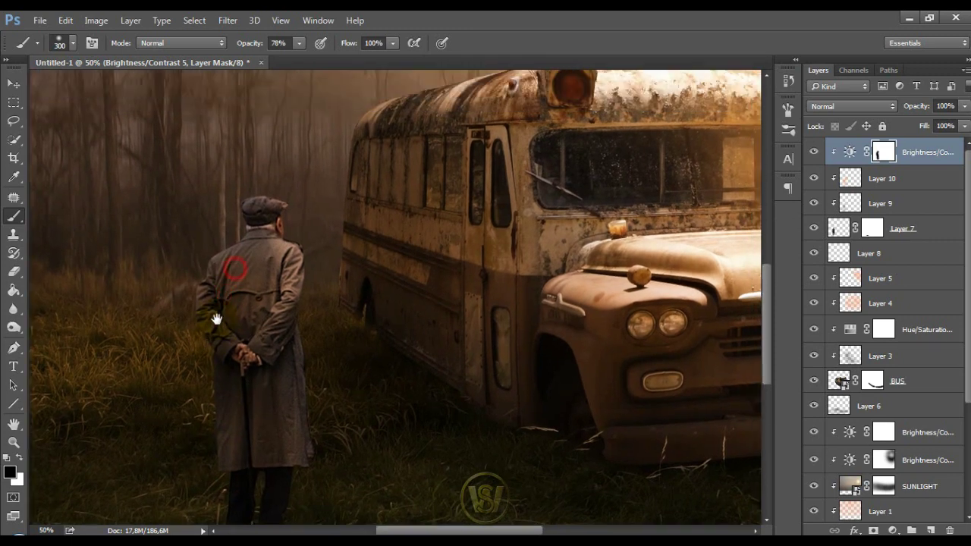
drag(243, 264, 225, 321)
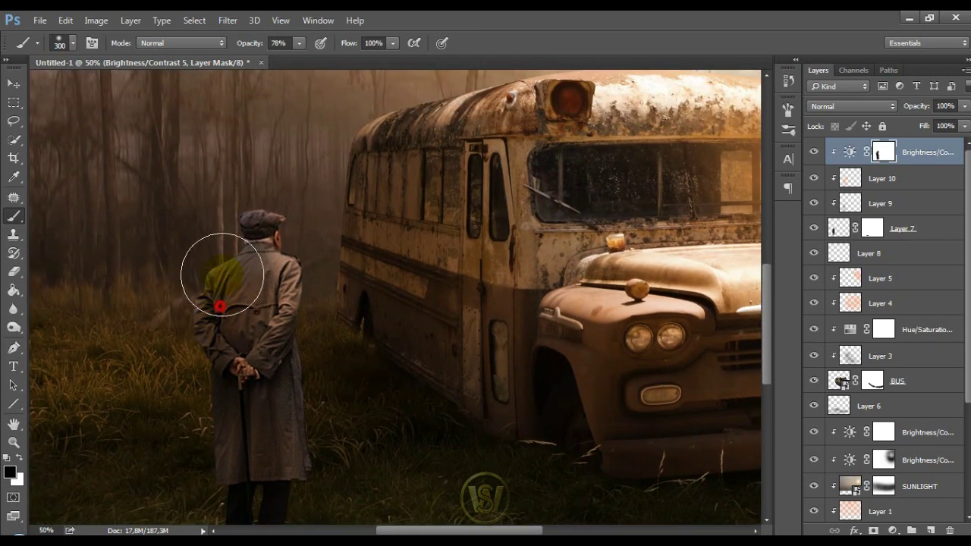
- Add clipped Layer 11 above Layer 10 in Screen blend mode
click(880, 179)
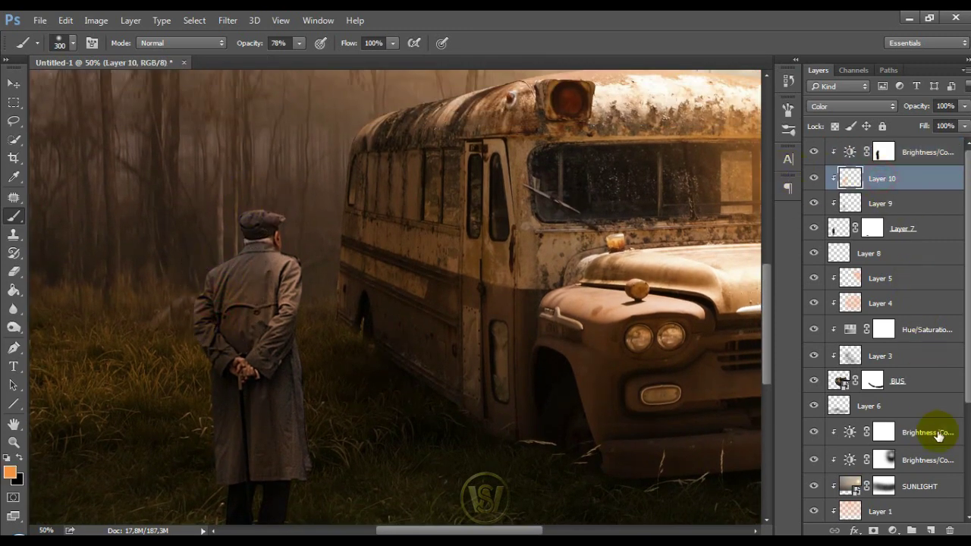
click(932, 530)
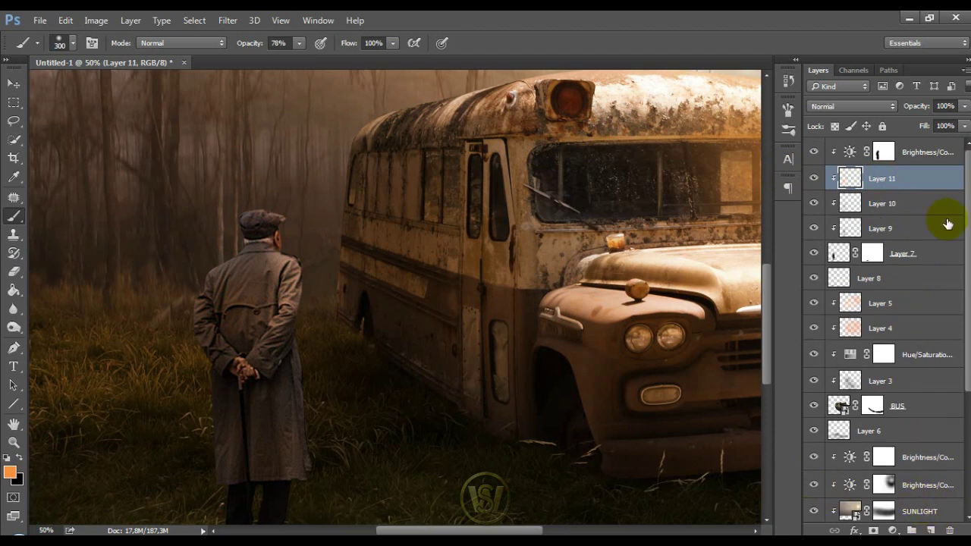
click(862, 106)
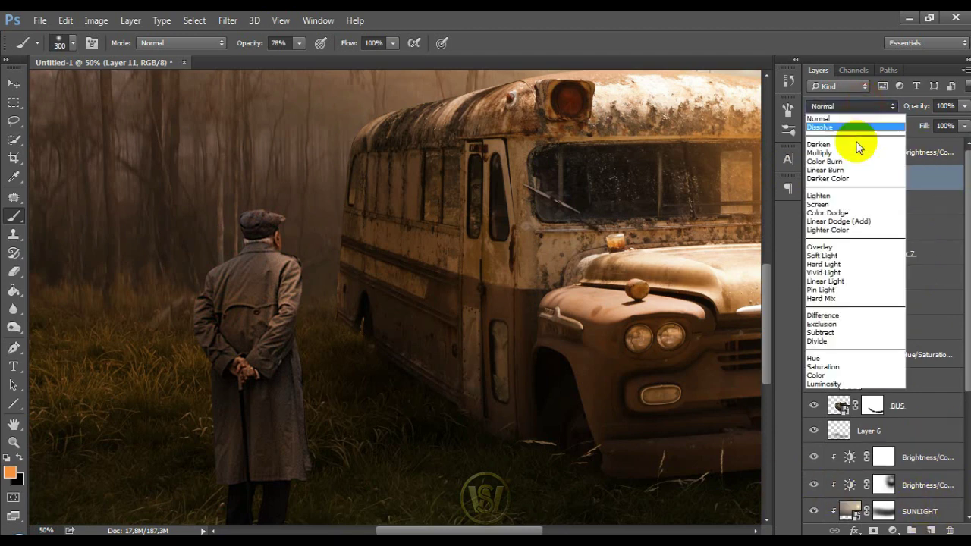
click(818, 204)
- Undo a trial orange stroke on the cap and lower brush opacity to 18%
drag(262, 219, 288, 223)
key(ctrl+z)
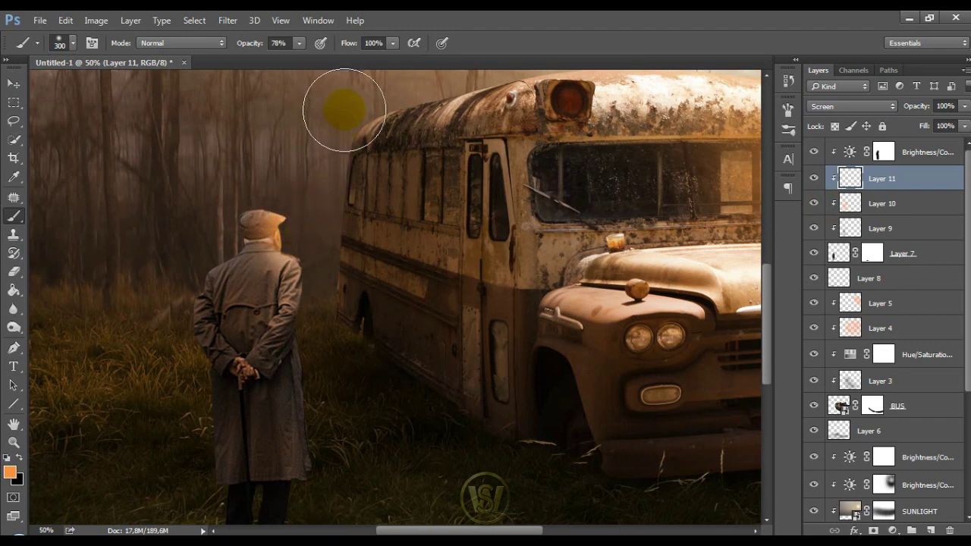
key(ctrl+z)
click(299, 43)
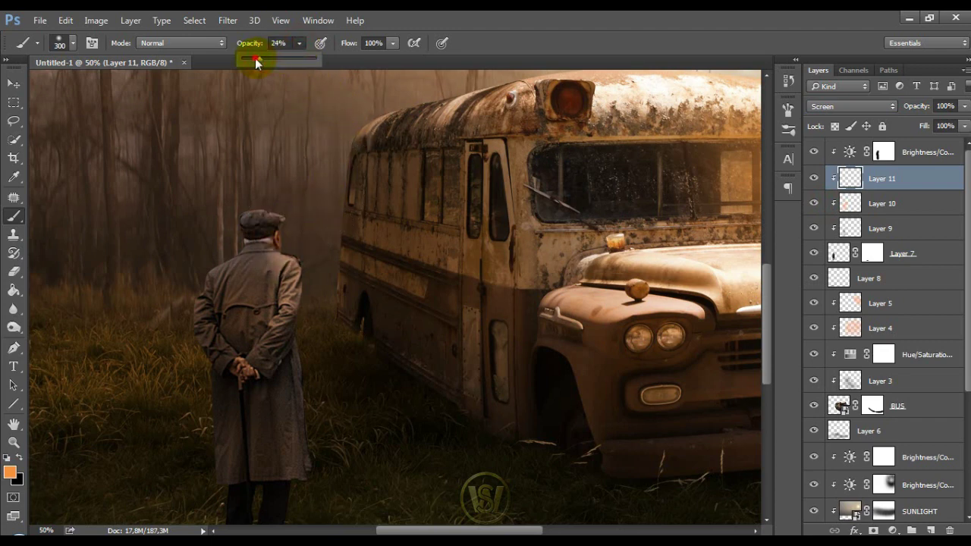
drag(256, 63, 252, 59)
- Brush an orange glow beside the bus, on the grass and along the bus side
key(bracketright)
key(bracketright)
click(336, 223)
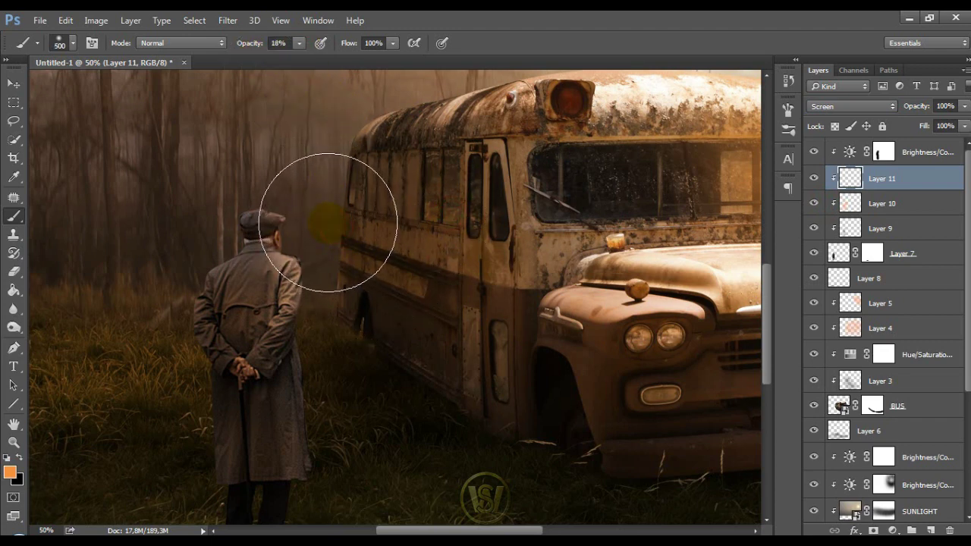
key(bracketleft)
drag(336, 314, 361, 471)
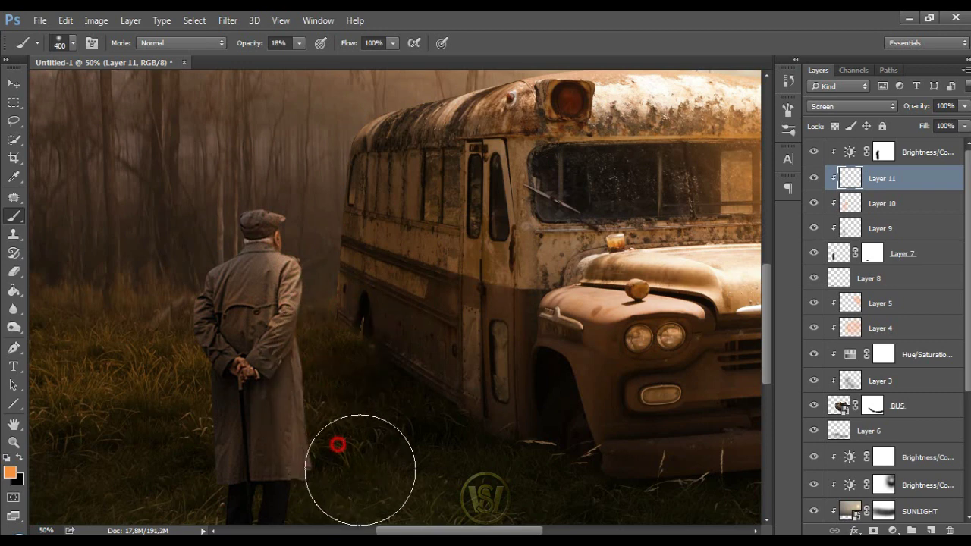
drag(402, 387, 414, 336)
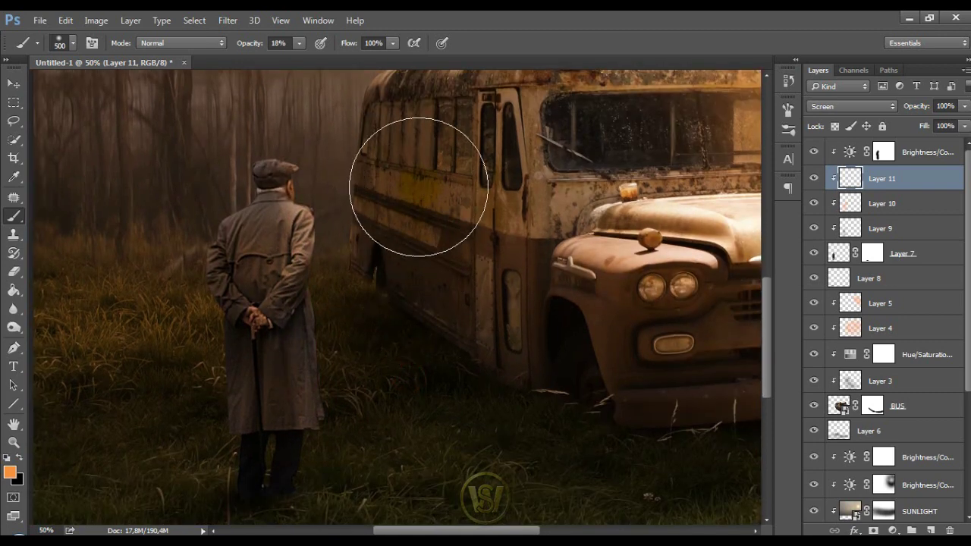
key(bracketright)
key(bracketright)
key(bracketright)
mouse_move(425, 191)
mouse_down()
mouse_move(432, 257)
mouse_move(423, 316)
mouse_up()
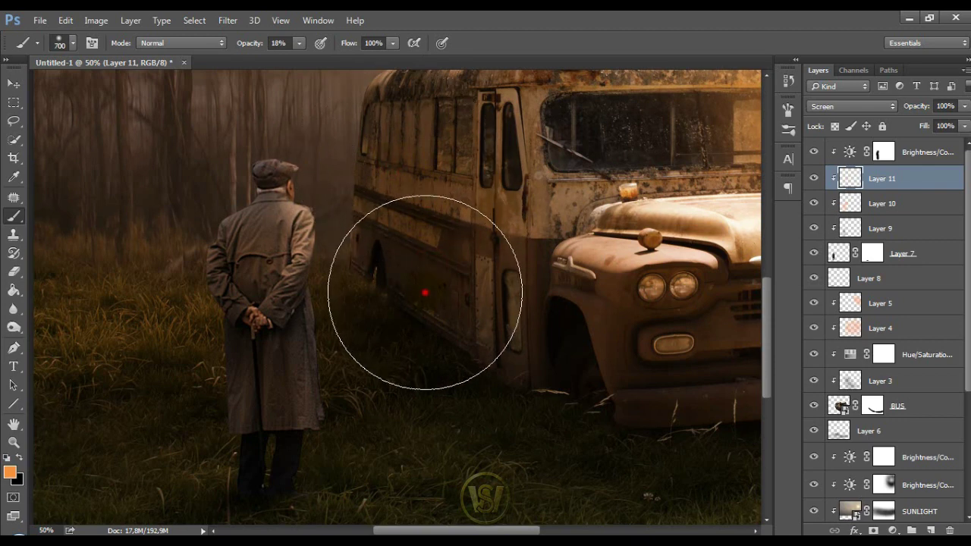
key(bracketleft)
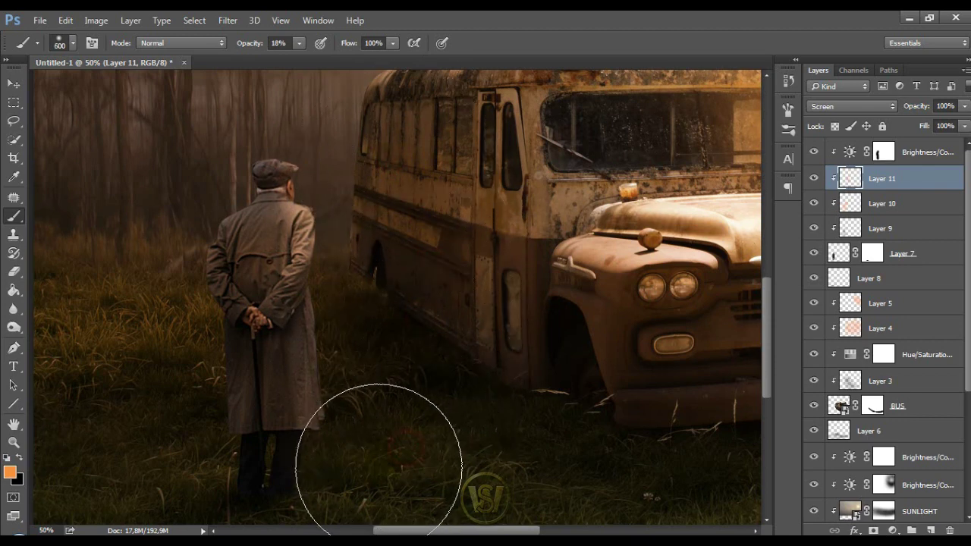
key(bracketleft)
key(bracketleft)
- Brush a faint warm glow over the whole scene with a 900 px brush at low opacity
key(ctrl+minus)
key(ctrl+minus)
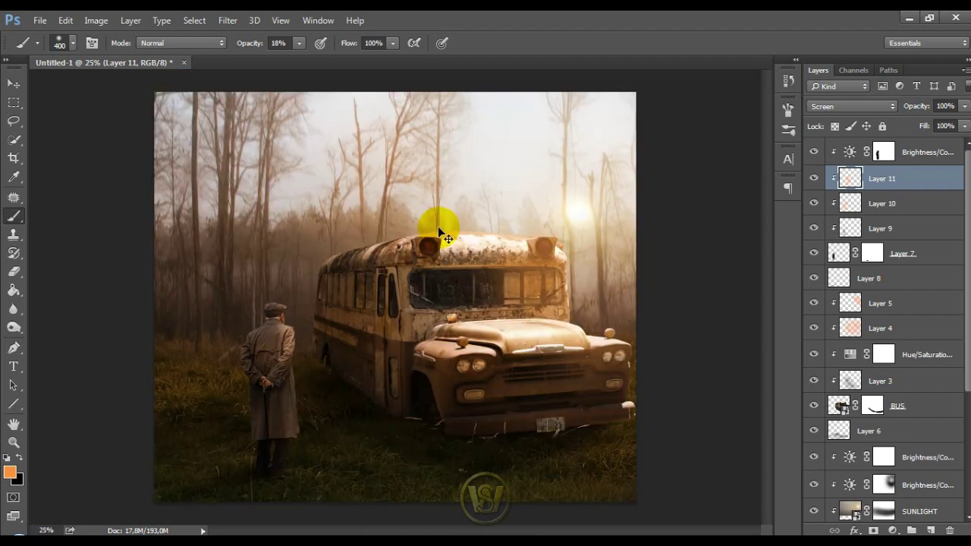
drag(291, 59, 285, 59)
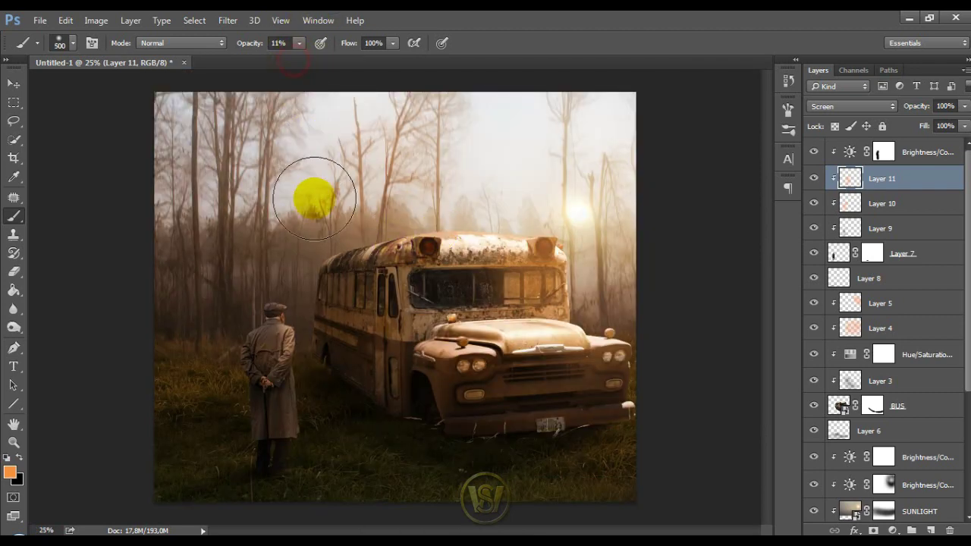
key(bracketright)
key(bracketright)
key(bracketright)
drag(266, 334, 292, 320)
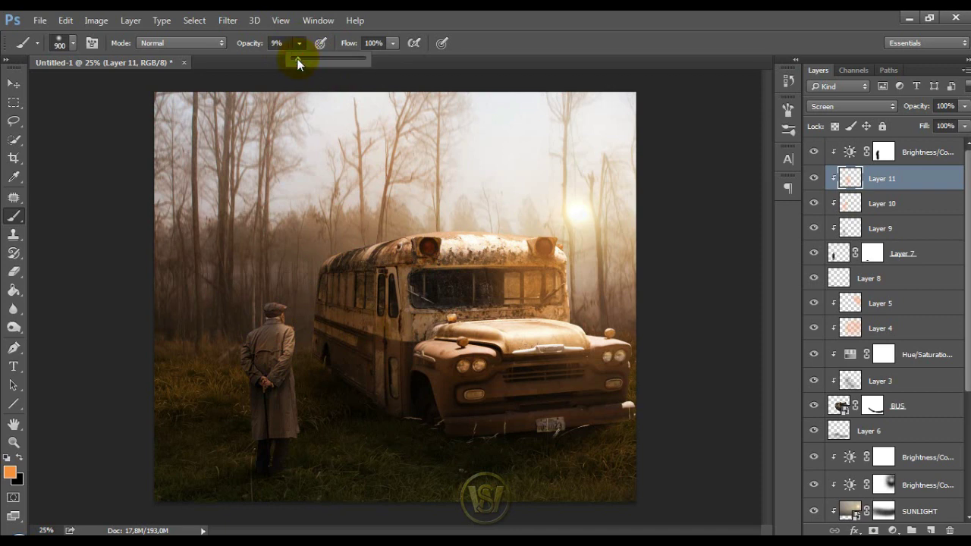
click(326, 303)
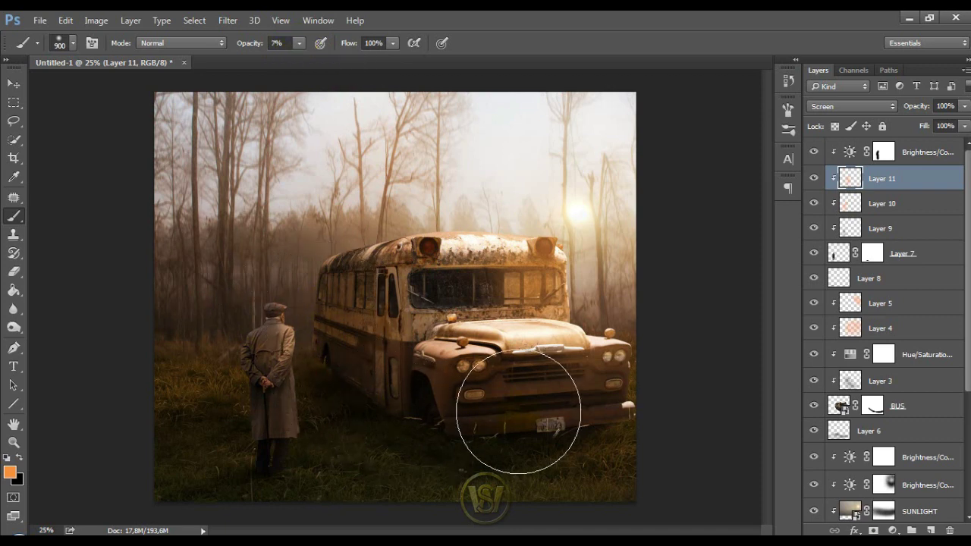
- Add another clipped Brightness/Contrast adjustment and raise its contrast to 66
click(914, 151)
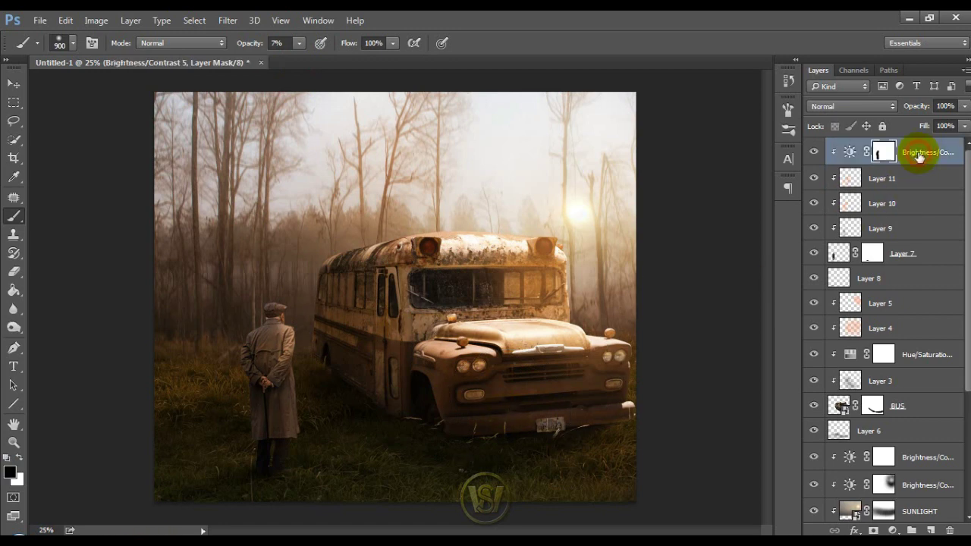
click(893, 530)
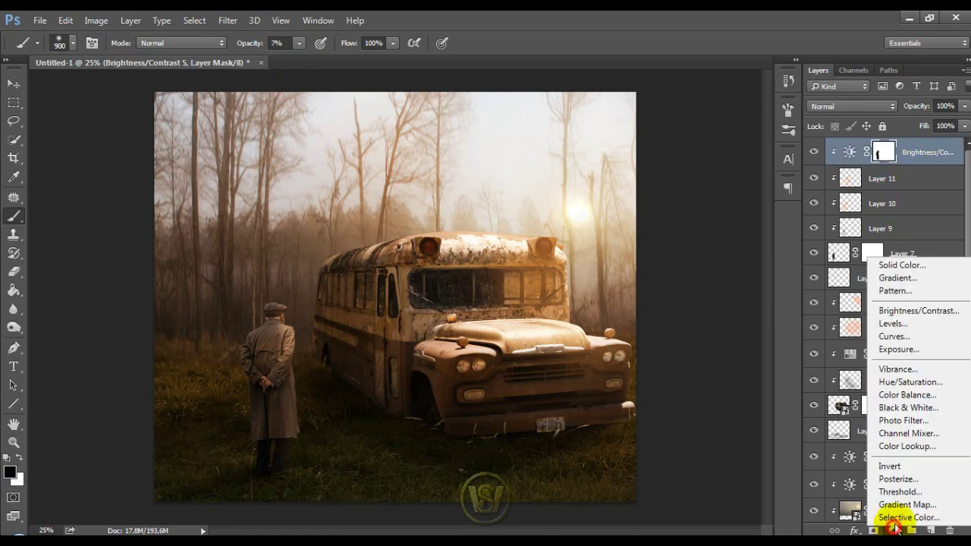
click(926, 318)
click(680, 359)
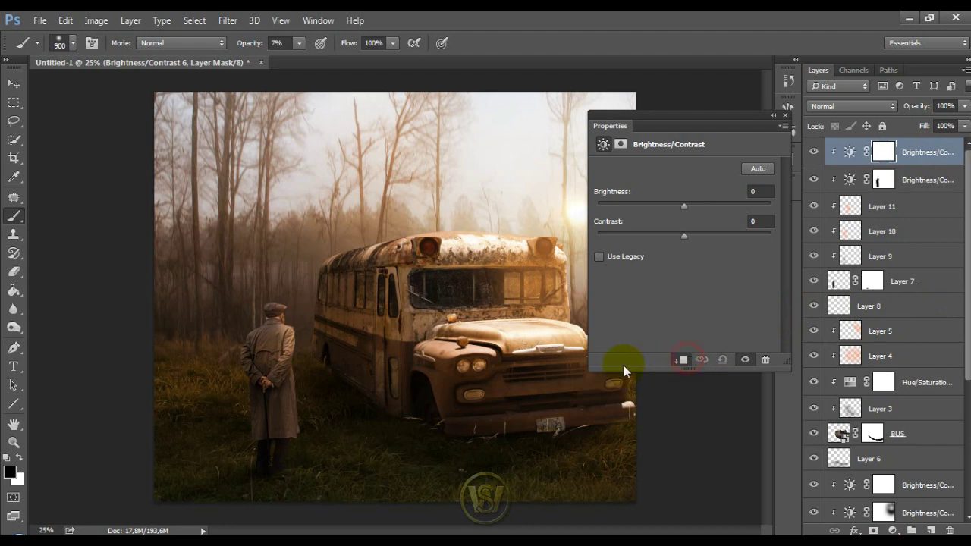
key(ctrl+plus)
drag(439, 372, 530, 208)
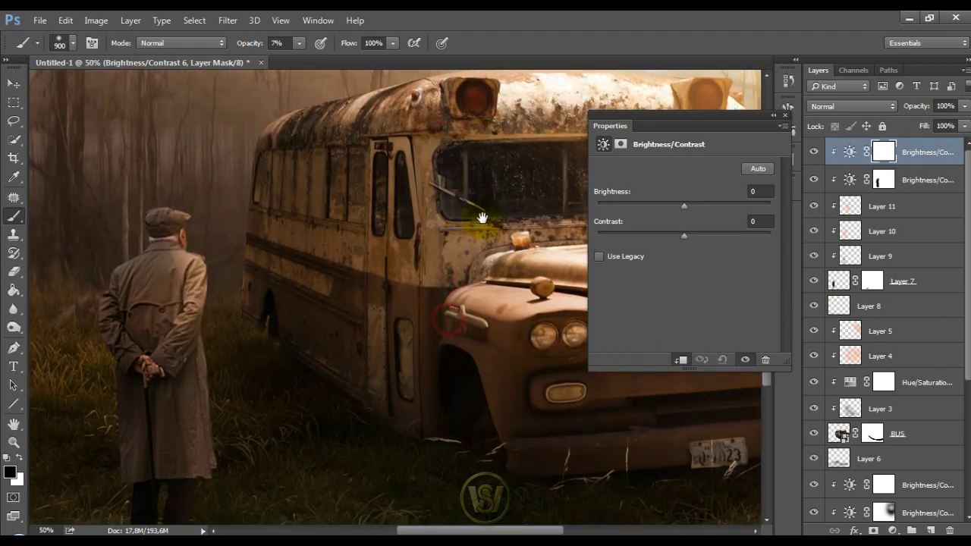
drag(690, 235, 721, 235)
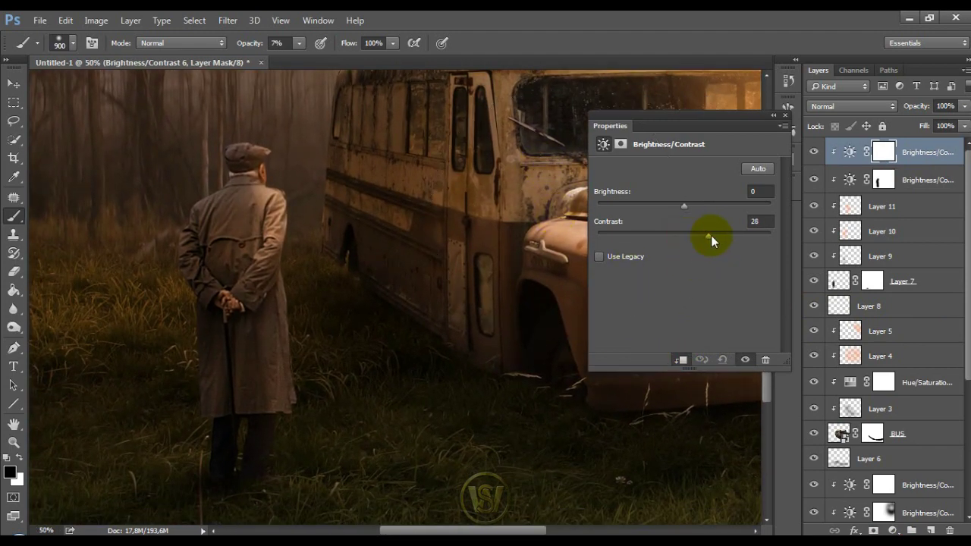
key(ctrl+minus)
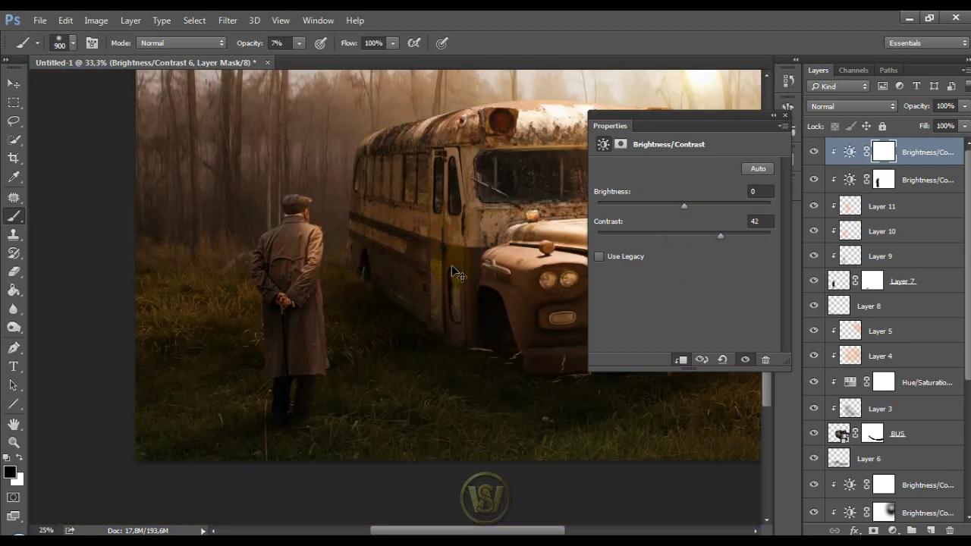
key(ctrl+minus)
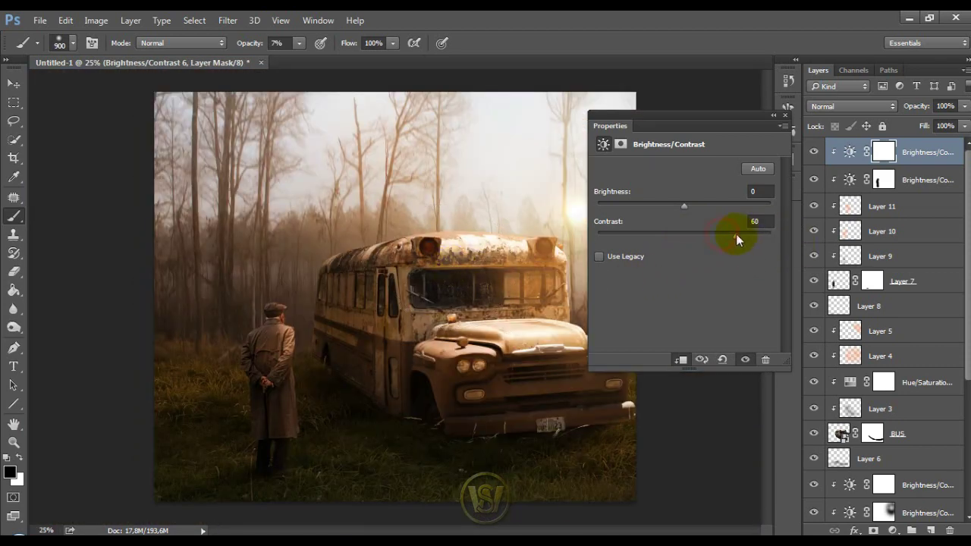
click(788, 110)
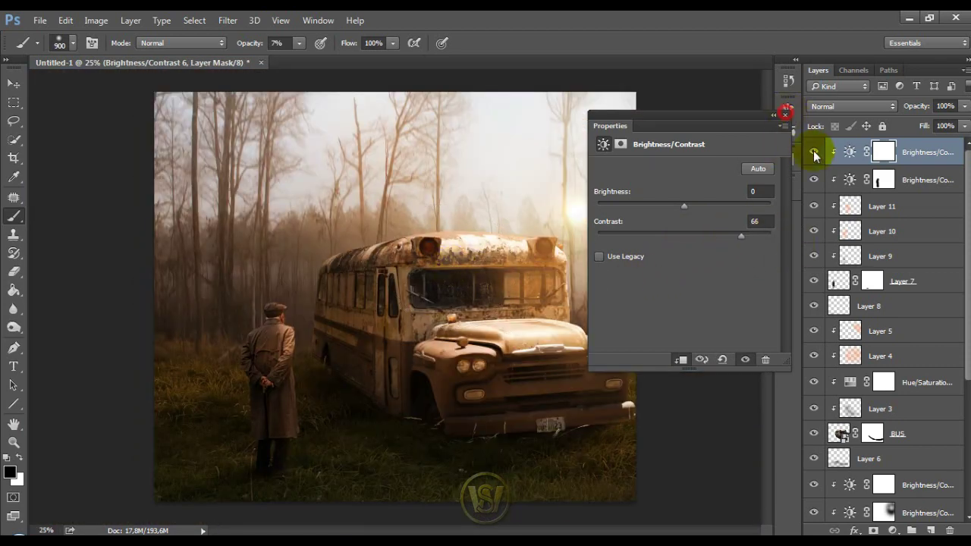
- Set the lower Brightness/Contrast adjustment near FOREST BG to contrast about 51
scroll(924, 319, down, 3)
scroll(924, 319, down, 1)
double_click(851, 398)
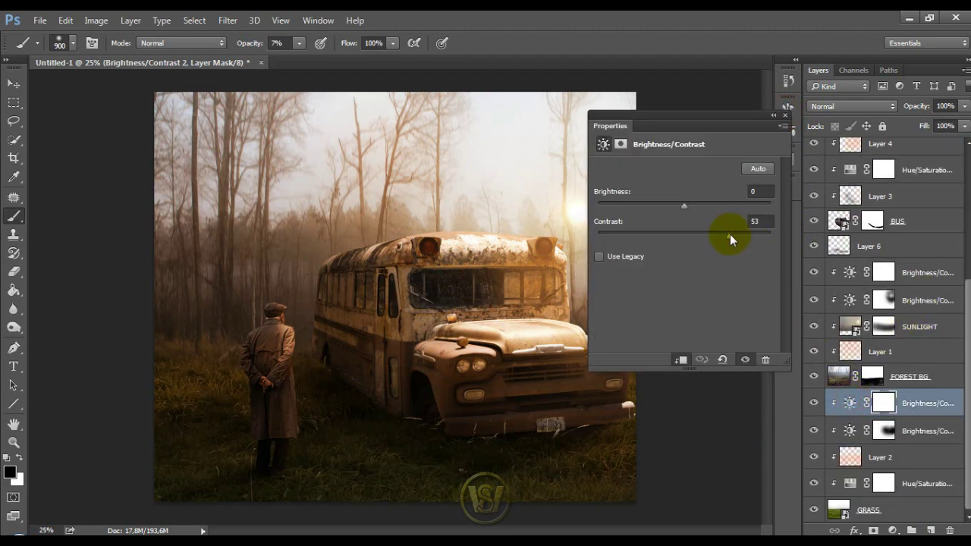
click(730, 235)
click(788, 110)
scroll(878, 351, up, 3)
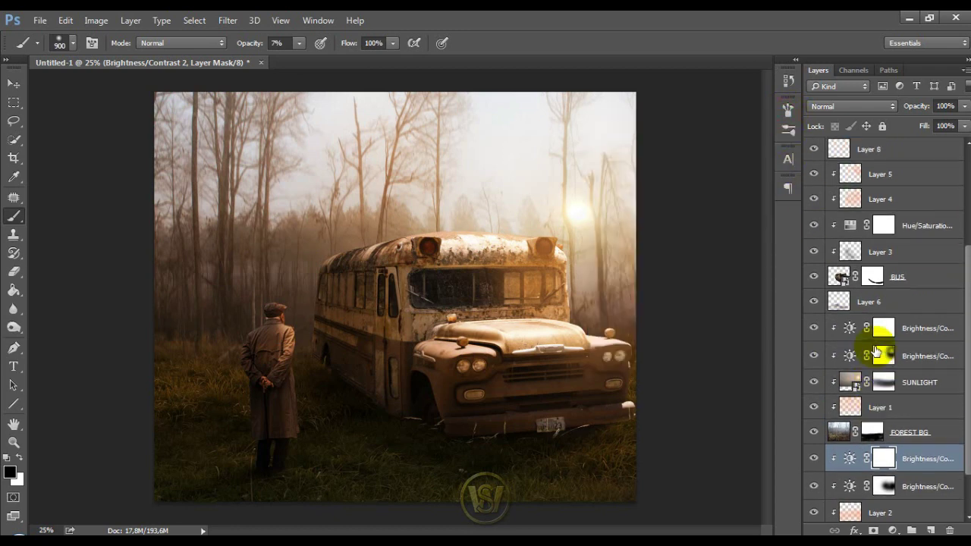
scroll(880, 318, up, 2)
- Clip a Brightness/Contrast adjustment to Layer 5 with contrast 31 and brightness left at 0
click(881, 257)
click(893, 531)
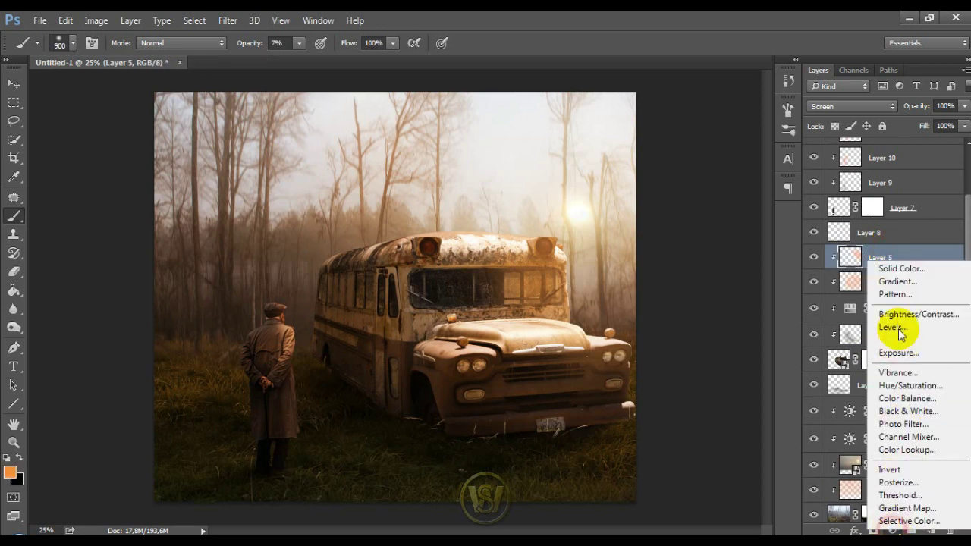
click(895, 319)
click(681, 361)
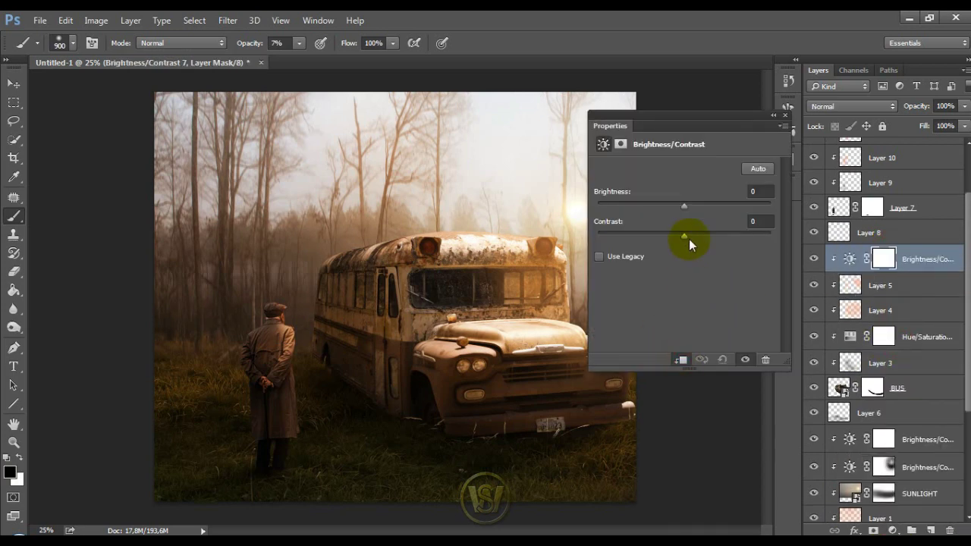
drag(705, 238, 711, 238)
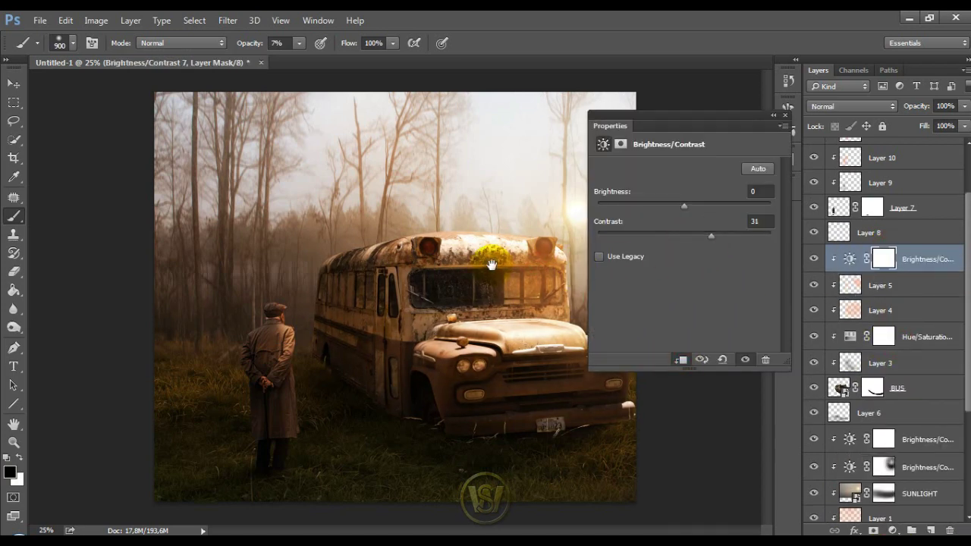
key(ctrl+plus)
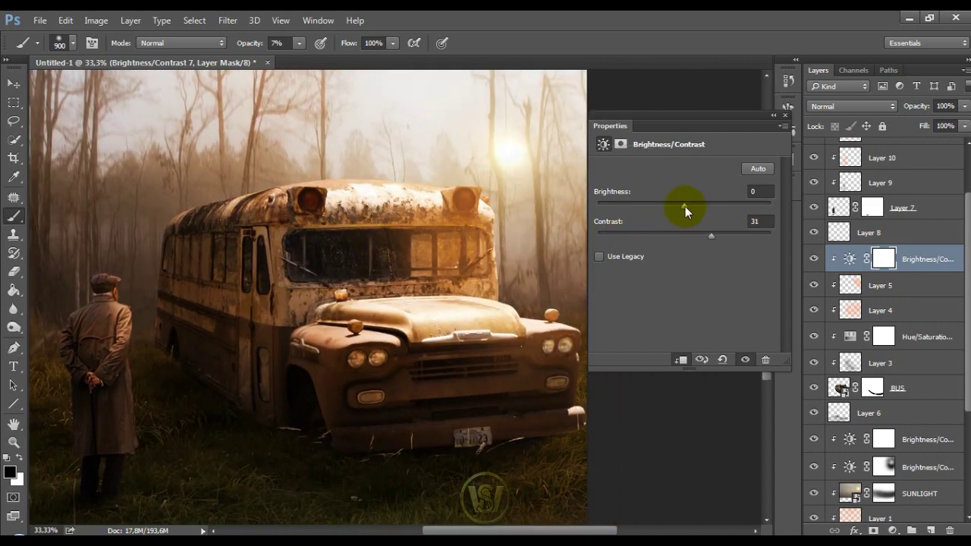
drag(685, 207, 685, 207)
mouse_move(684, 203)
mouse_down()
mouse_move(670, 205)
mouse_move(683, 203)
mouse_up()
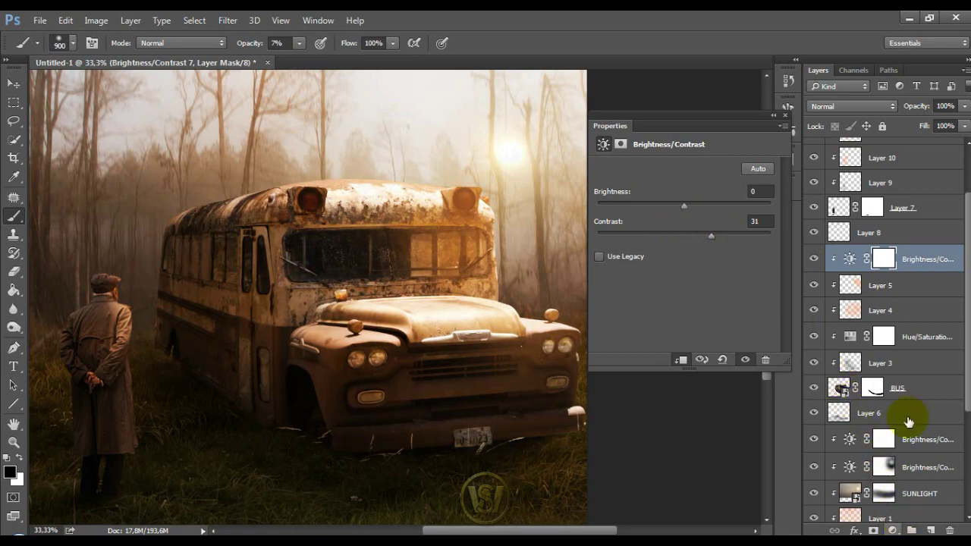
click(913, 285)
- Add a Brightness/Contrast adjustment above Layer 5 with Brightness −25
click(892, 530)
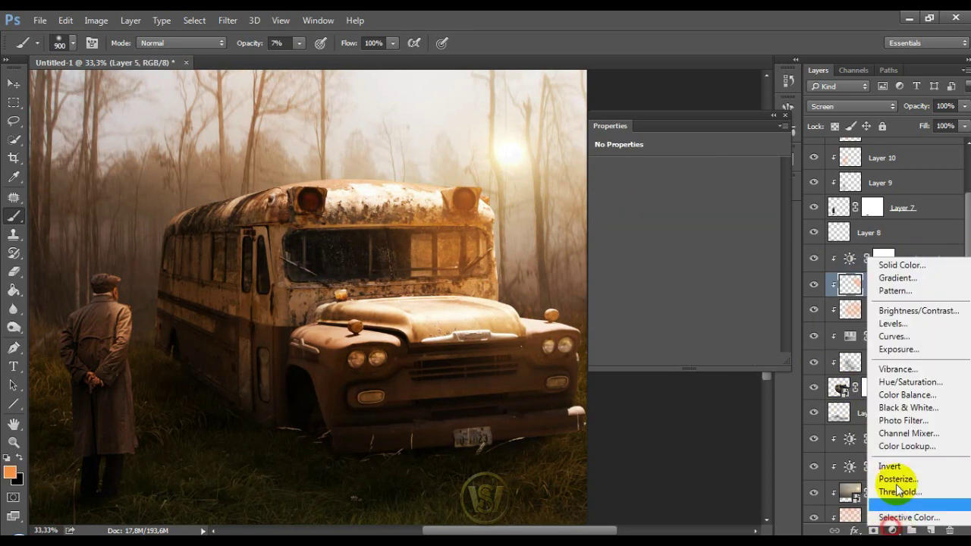
click(892, 310)
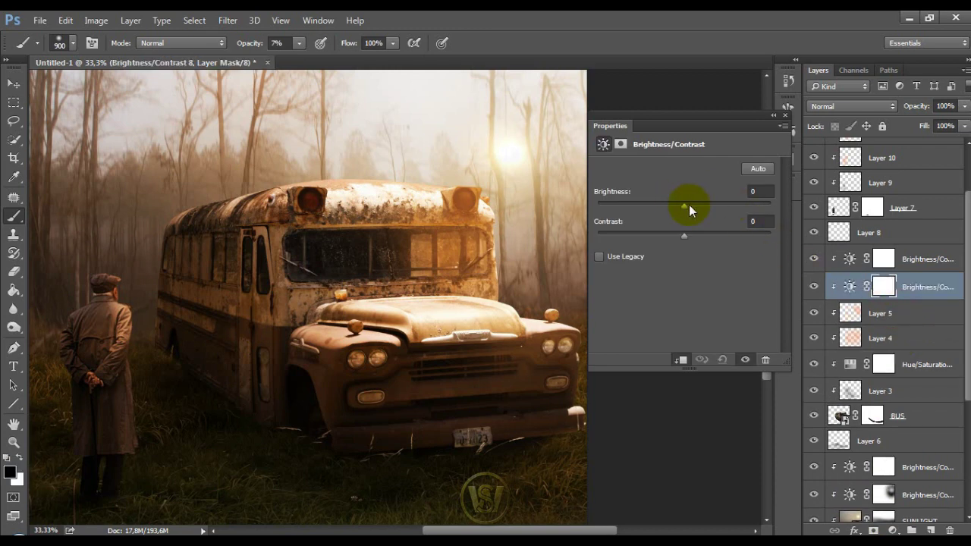
drag(685, 203, 670, 208)
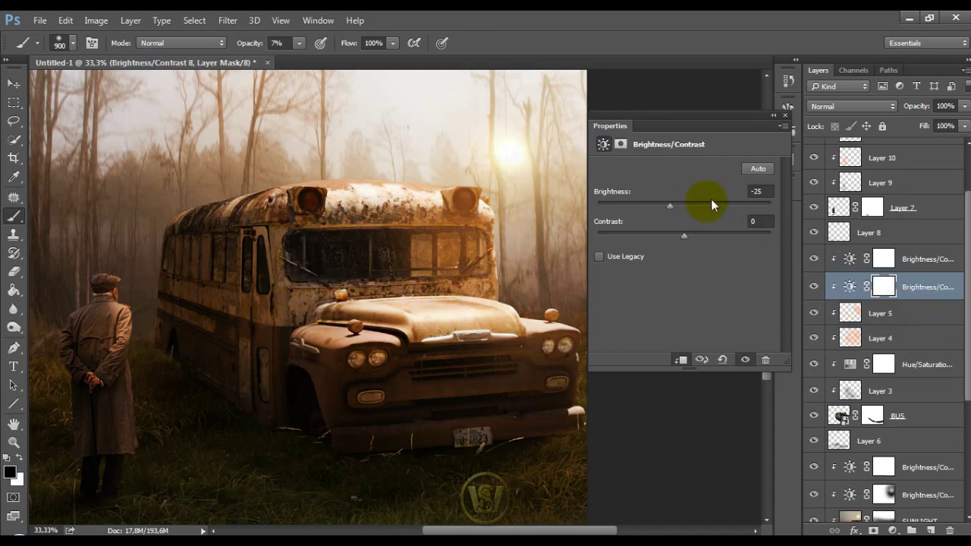
click(789, 112)
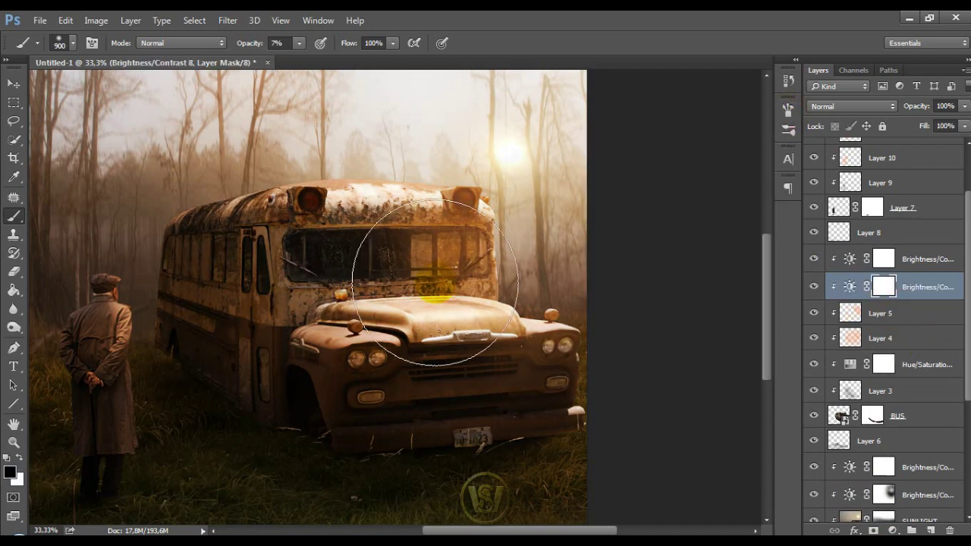
- Paint the adjustment's mask off the bus hood and right side with the brush at 59% opacity
drag(434, 277, 476, 220)
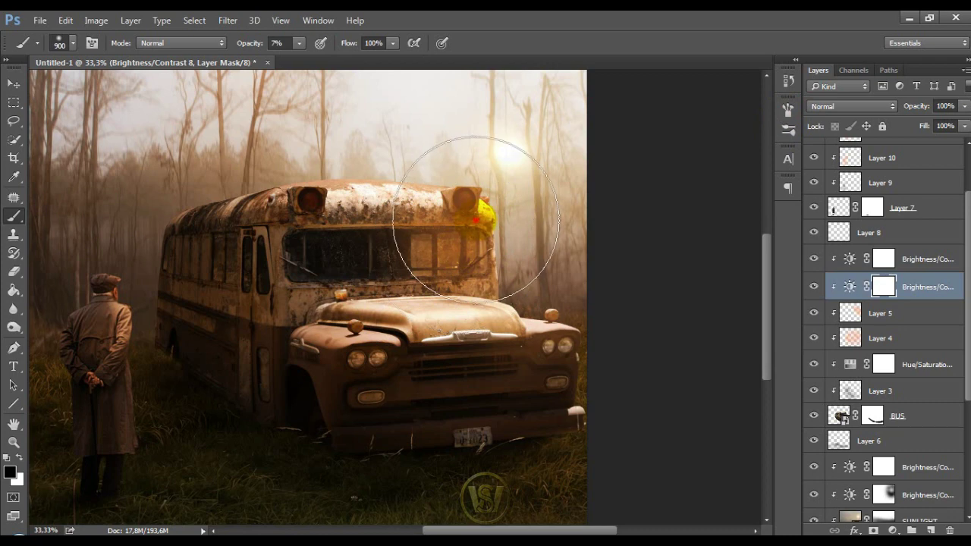
click(299, 42)
drag(297, 59, 337, 58)
drag(445, 201, 574, 285)
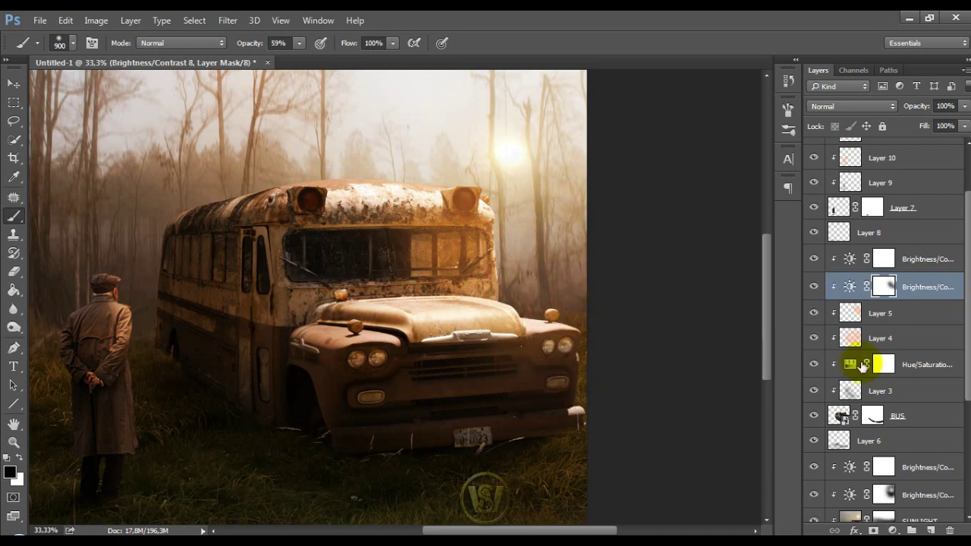
- On Layer 5, brush a soft orange glow near the sun at 16% opacity with a 400 px brush
click(867, 315)
drag(531, 336, 578, 261)
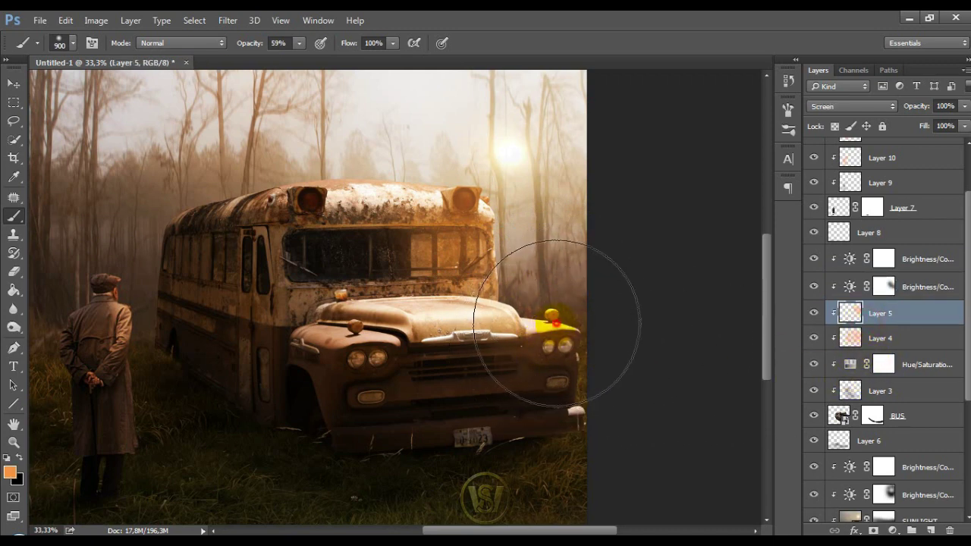
key(bracketleft)
key(bracketleft)
key(bracketleft)
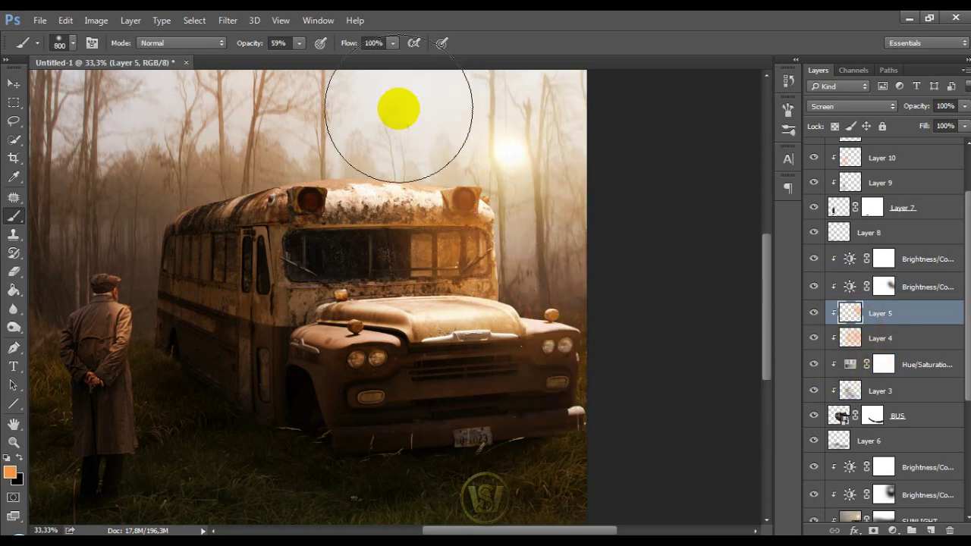
click(300, 42)
drag(275, 61, 268, 59)
key(bracketleft)
key(bracketleft)
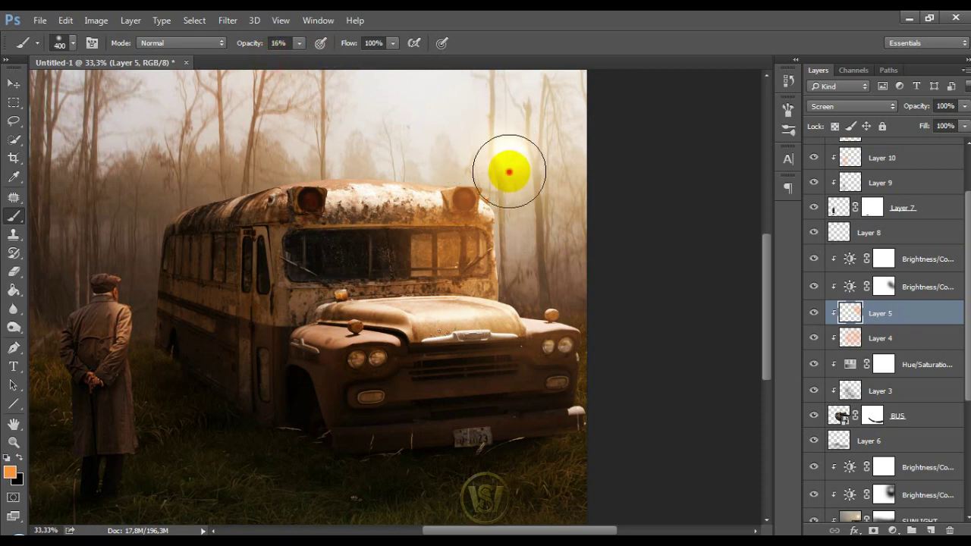
drag(554, 311, 588, 337)
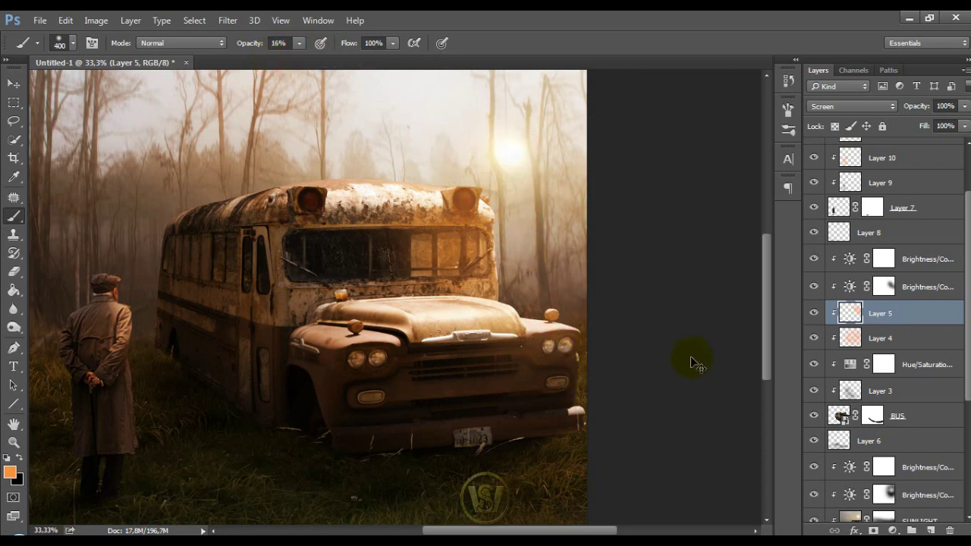
key(ctrl+minus)
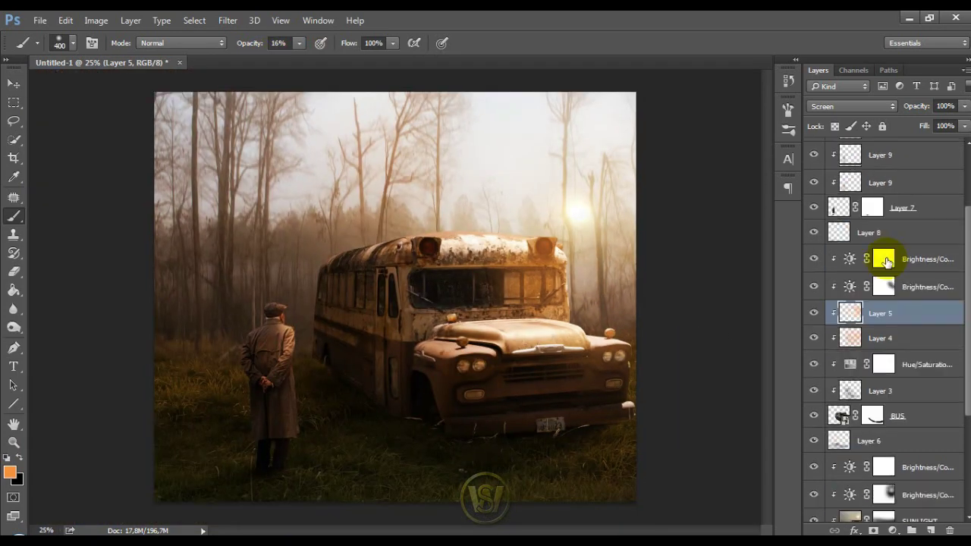
scroll(886, 261, up, 3)
click(916, 152)
- Add an unclipped Levels 1 adjustment at the top with Blue channel output levels 16 and 244
key(d)
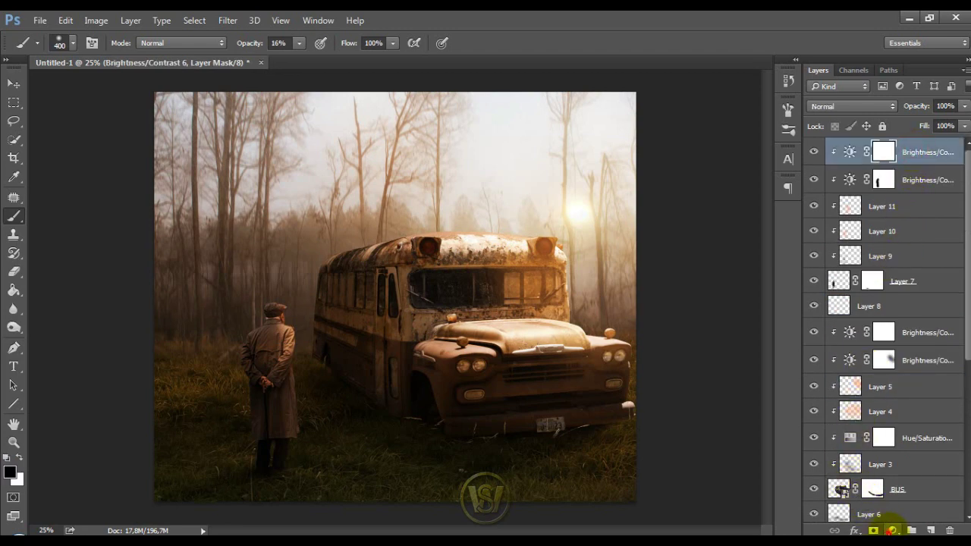
click(891, 531)
click(918, 334)
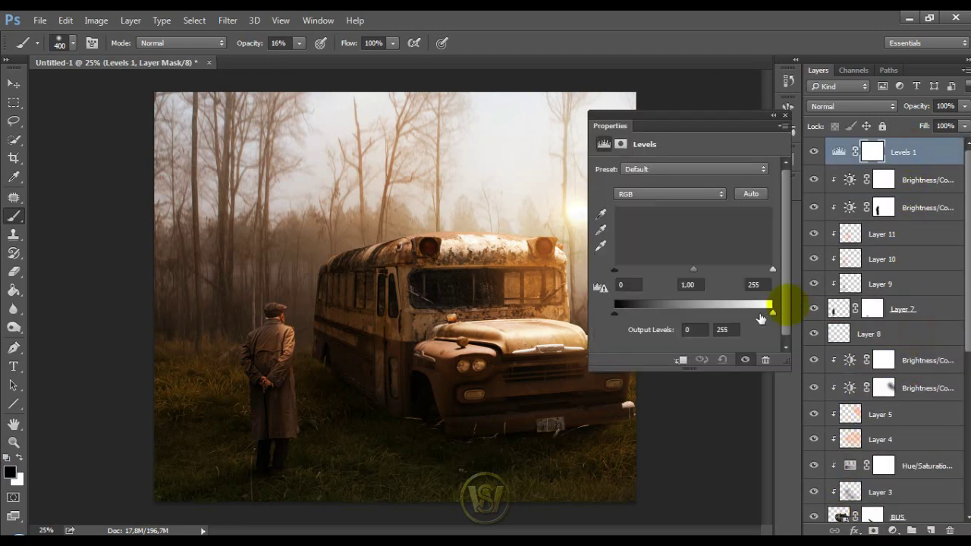
click(682, 360)
click(642, 195)
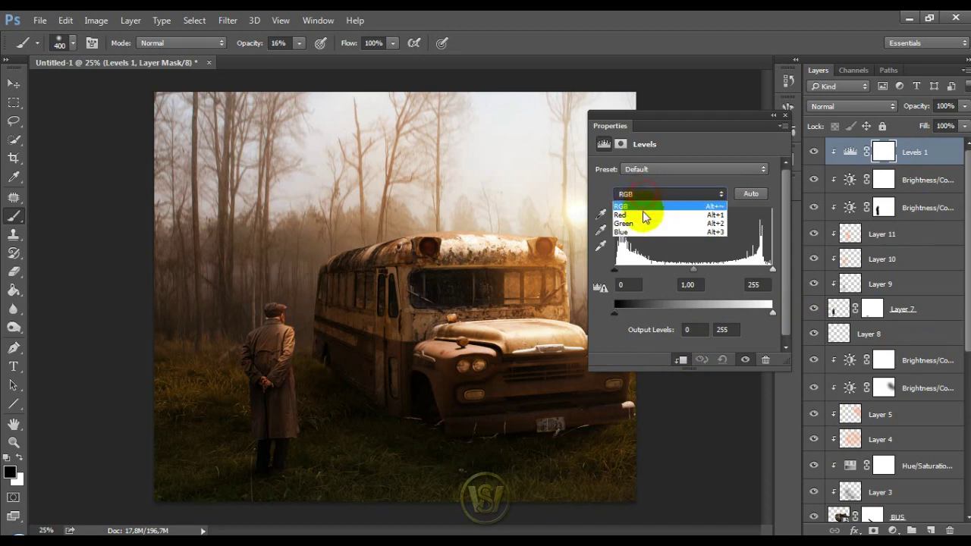
click(643, 232)
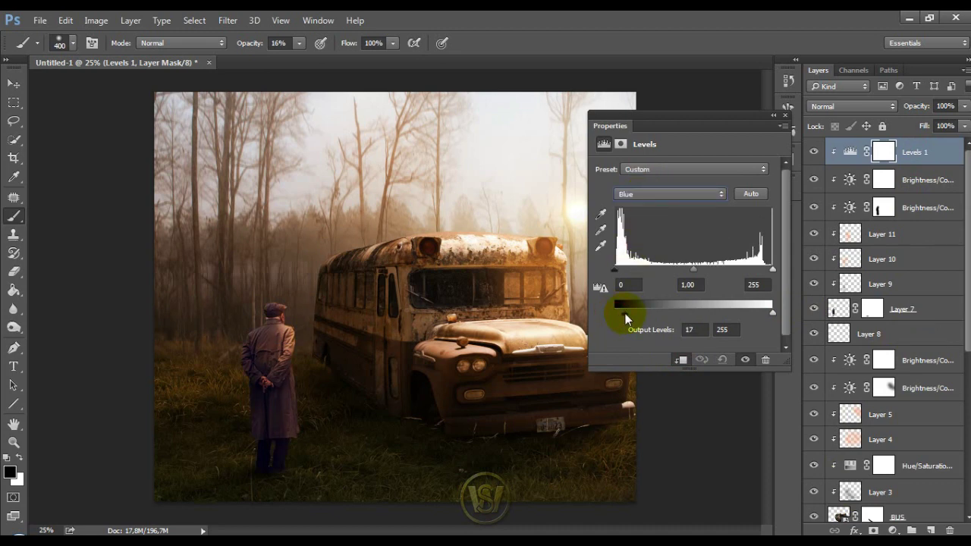
drag(625, 313, 586, 311)
click(682, 361)
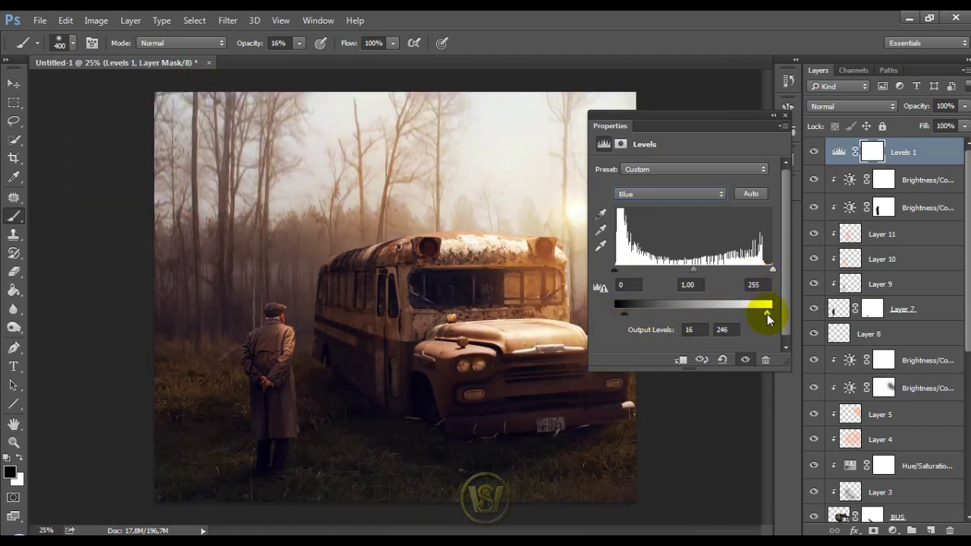
drag(767, 318, 766, 317)
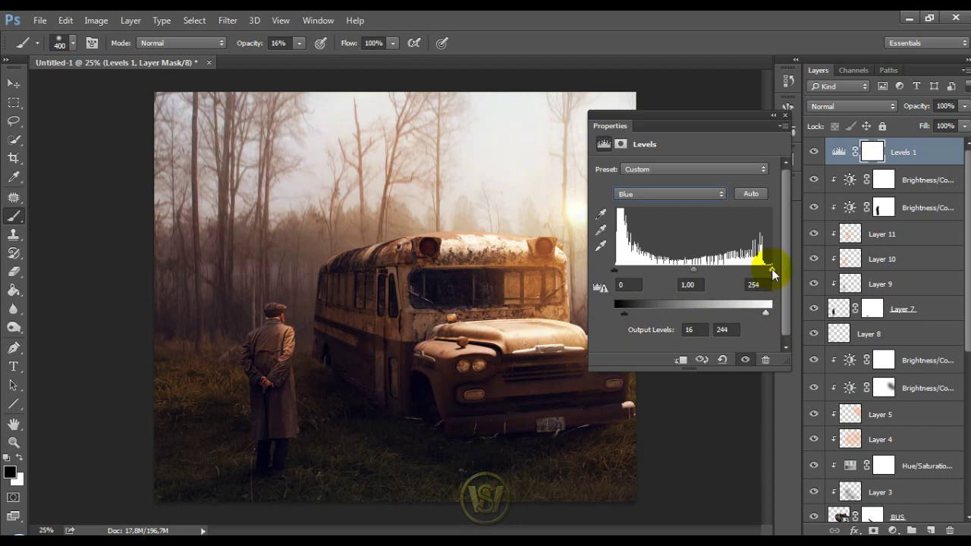
click(788, 114)
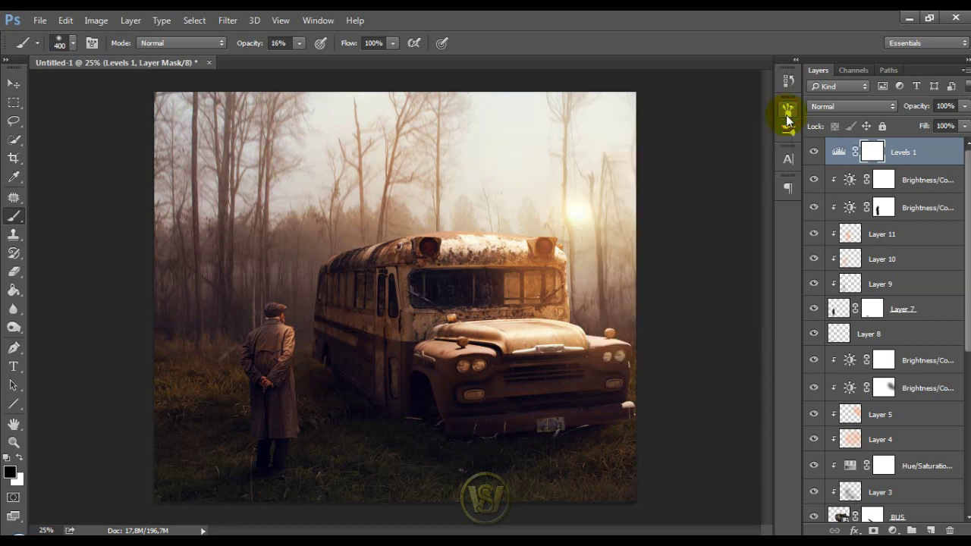
key(ctrl+plus)
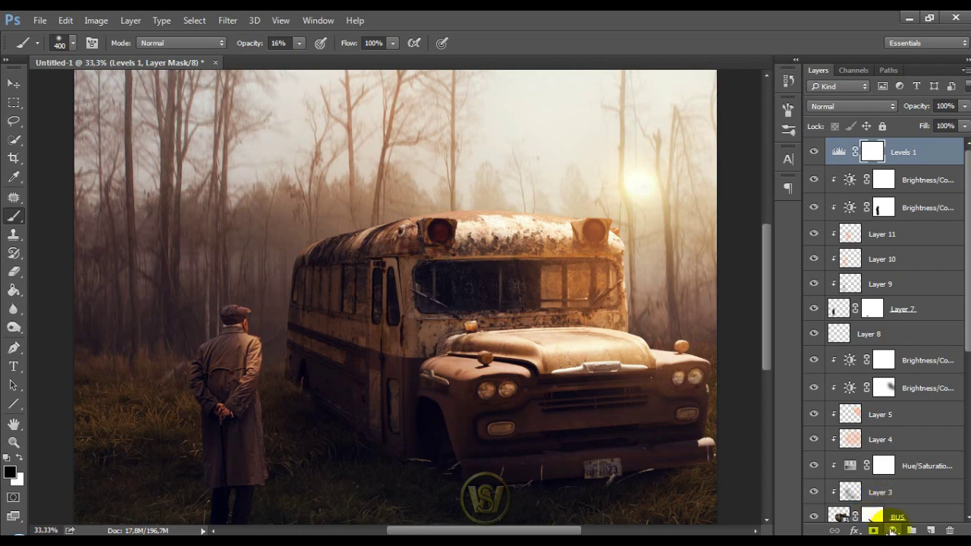
- Add Curves 1 at the top, pulling in the white point, bending the top, moving the black point right
click(893, 530)
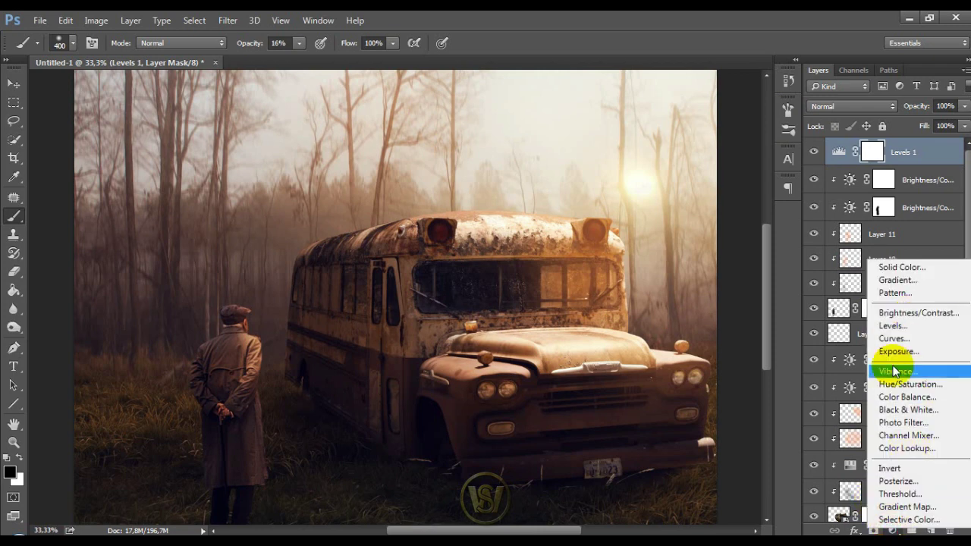
click(892, 338)
drag(563, 341, 540, 333)
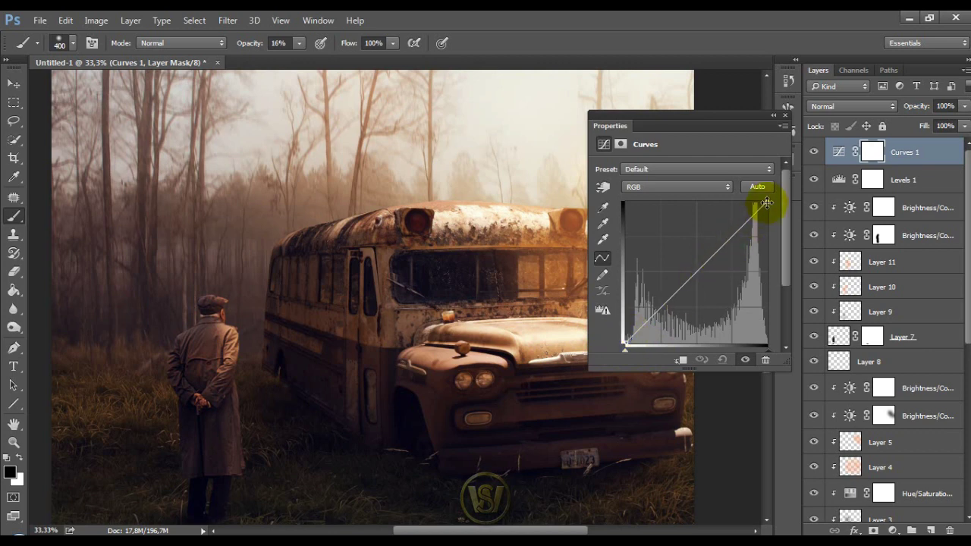
drag(766, 203, 762, 204)
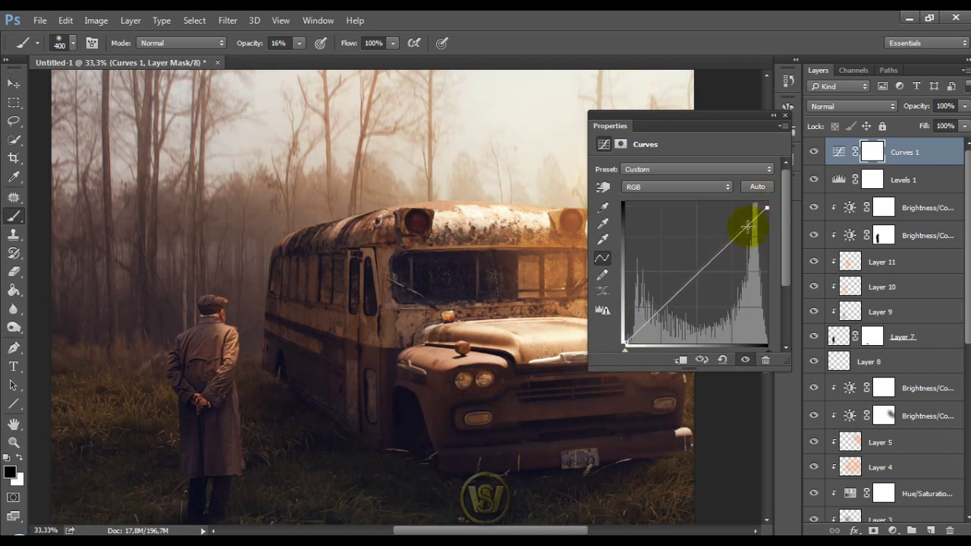
mouse_move(748, 226)
mouse_down()
mouse_move(736, 231)
mouse_move(738, 224)
mouse_up()
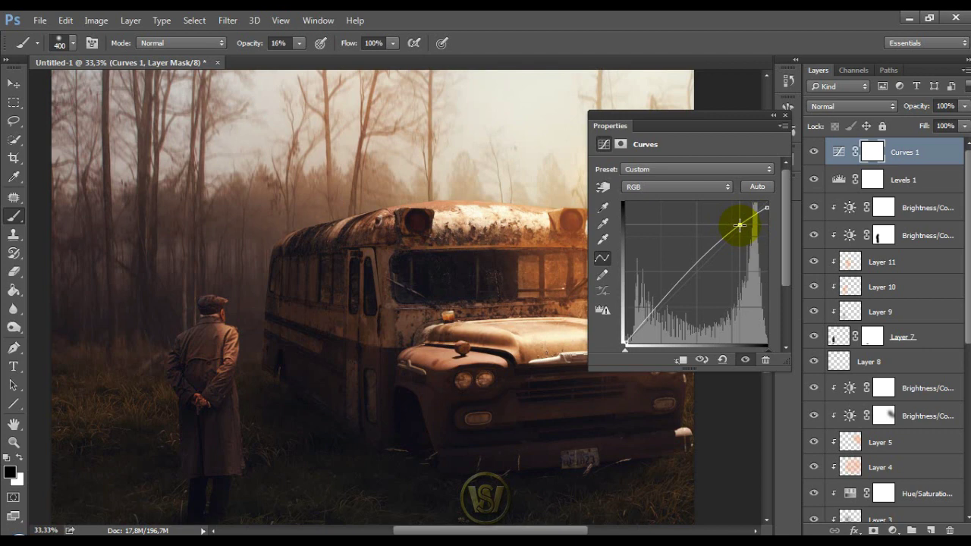
key(ctrl+minus)
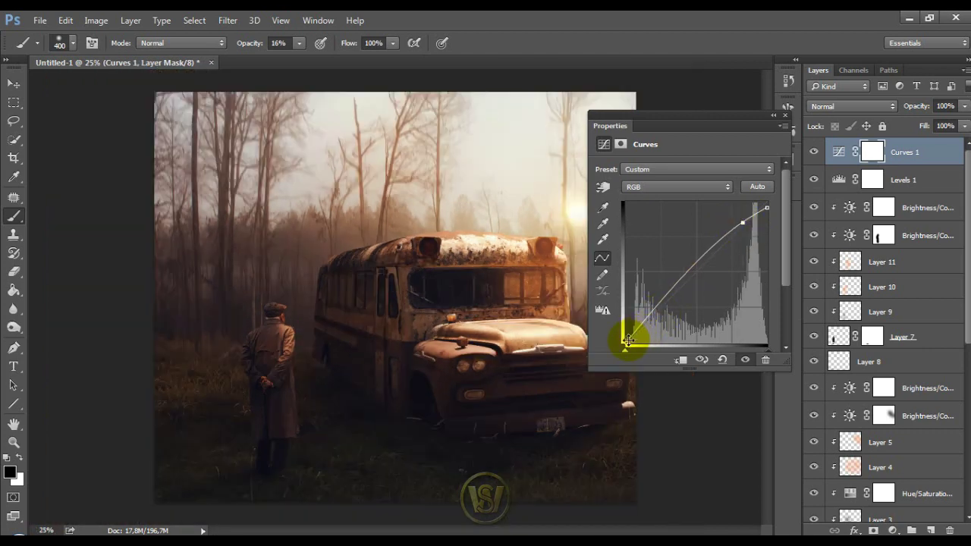
drag(623, 339, 632, 345)
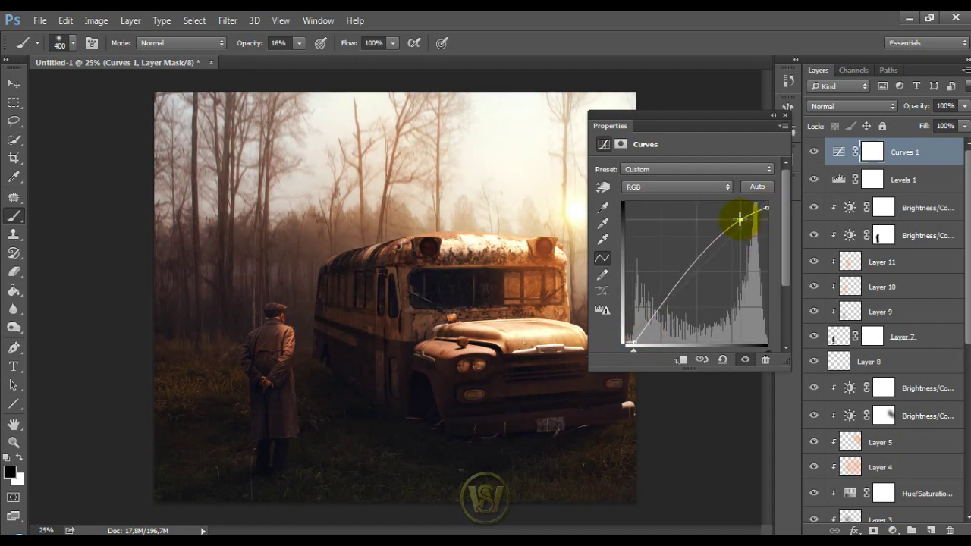
drag(744, 220, 747, 220)
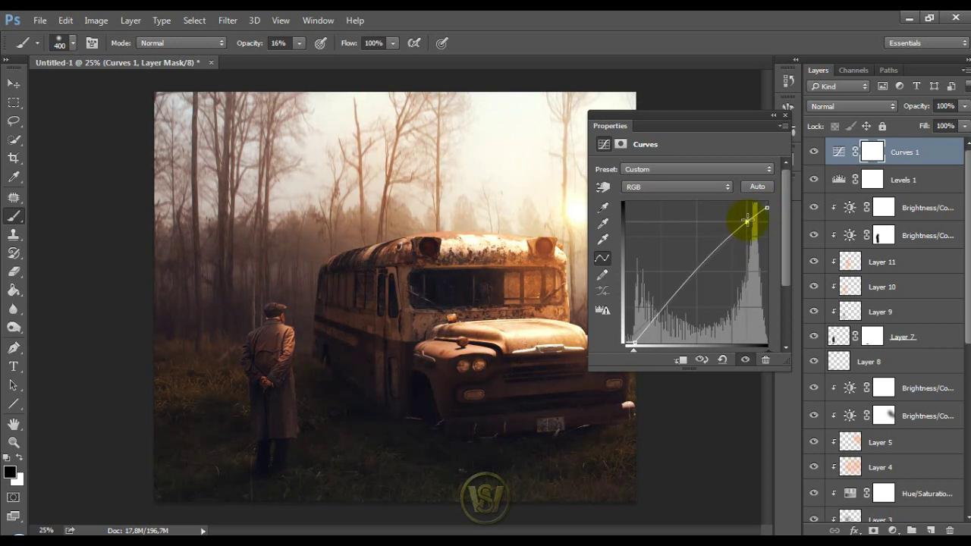
click(788, 114)
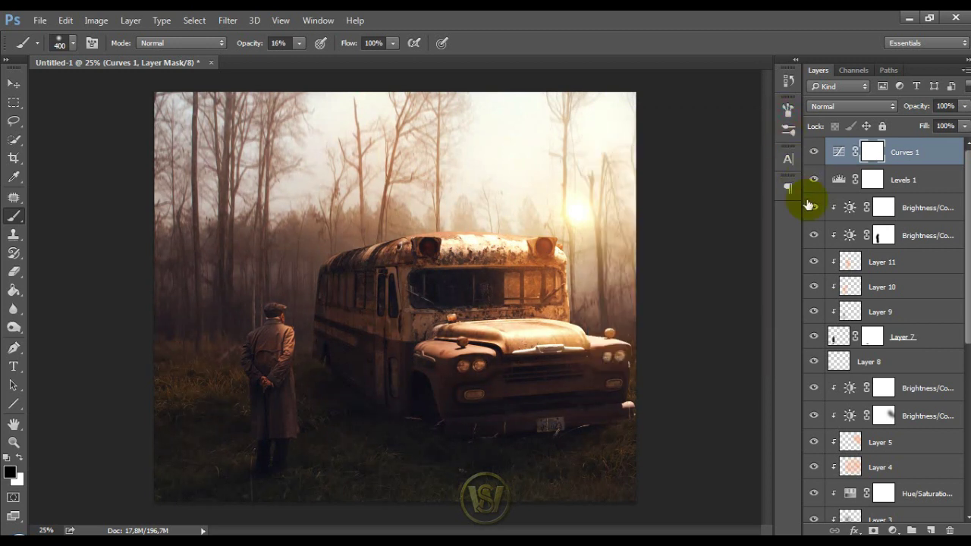
- Add a new empty layer above the Brightness/Contrast layer and dab a 1300 px glow over the sun
click(914, 185)
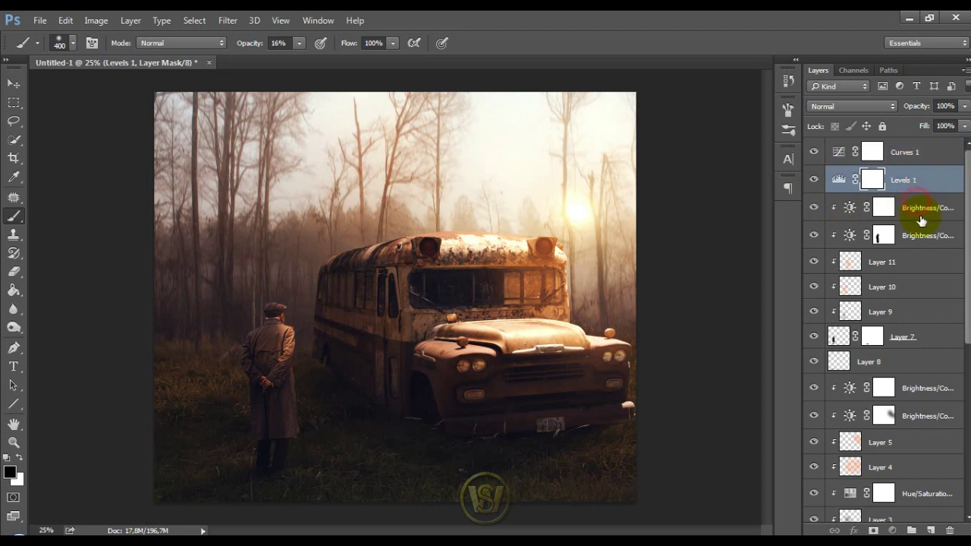
click(929, 211)
click(931, 530)
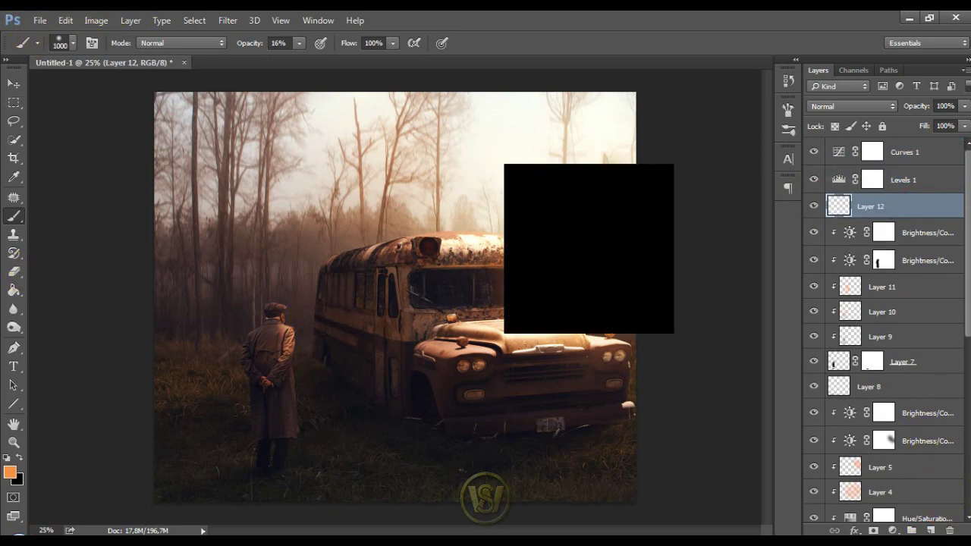
key(bracketright)
key(bracketright)
key(bracketright)
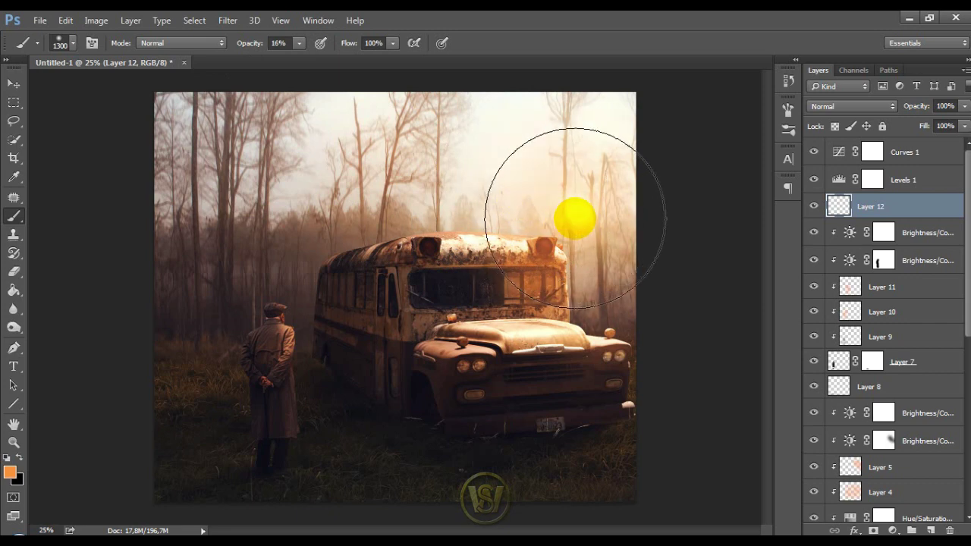
click(575, 218)
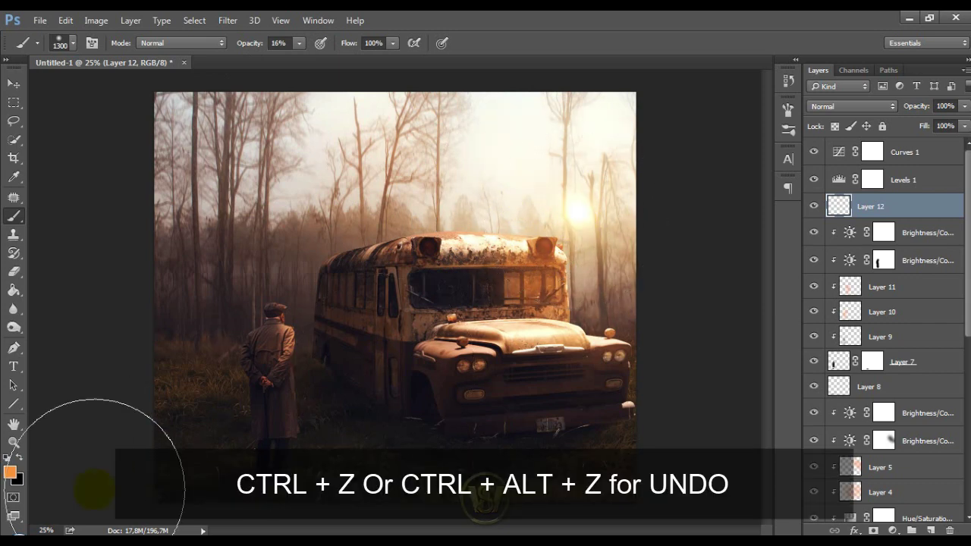
- Set the foreground colour to a light peach for painting
click(9, 472)
drag(485, 303, 515, 237)
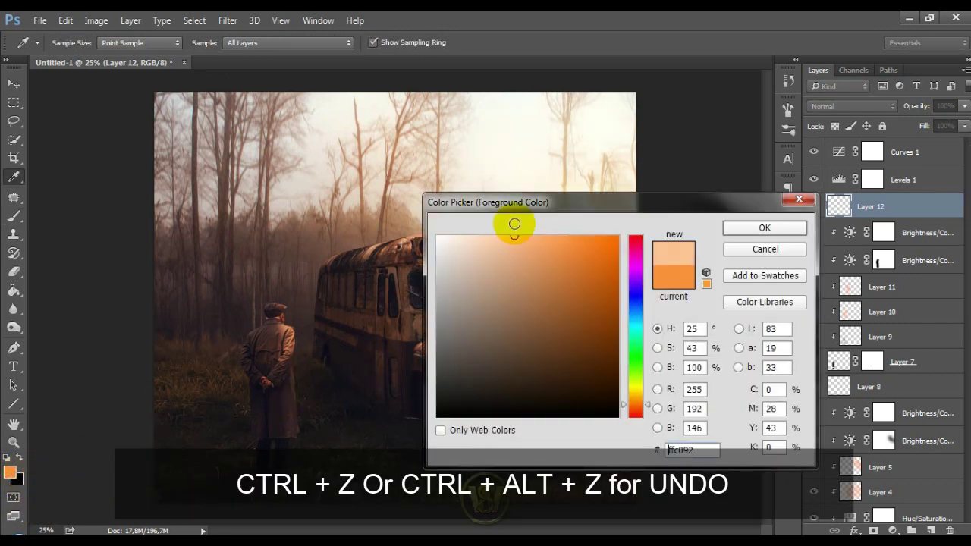
click(744, 238)
key(b)
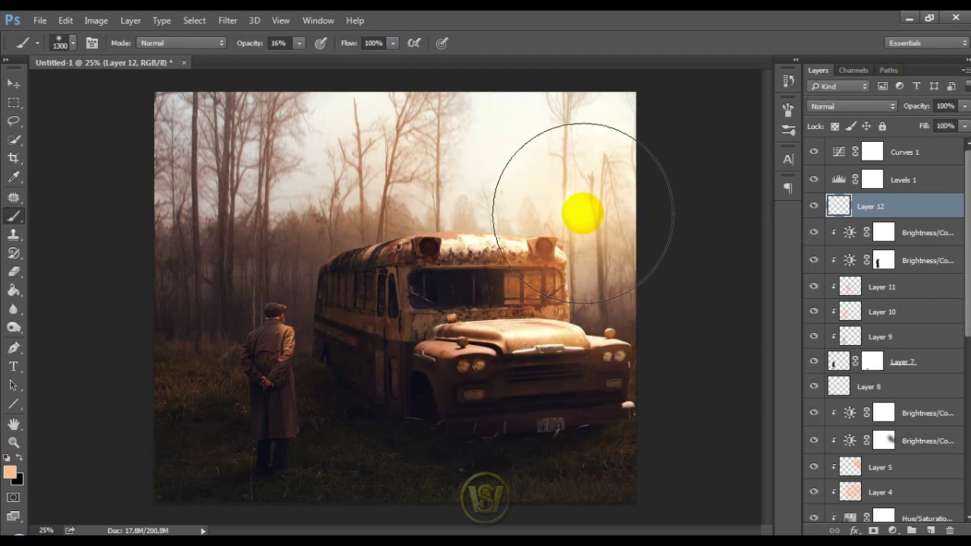
- Change the foreground to warm pale yellow ffd27a and paint a soft glow over the sun
click(10, 472)
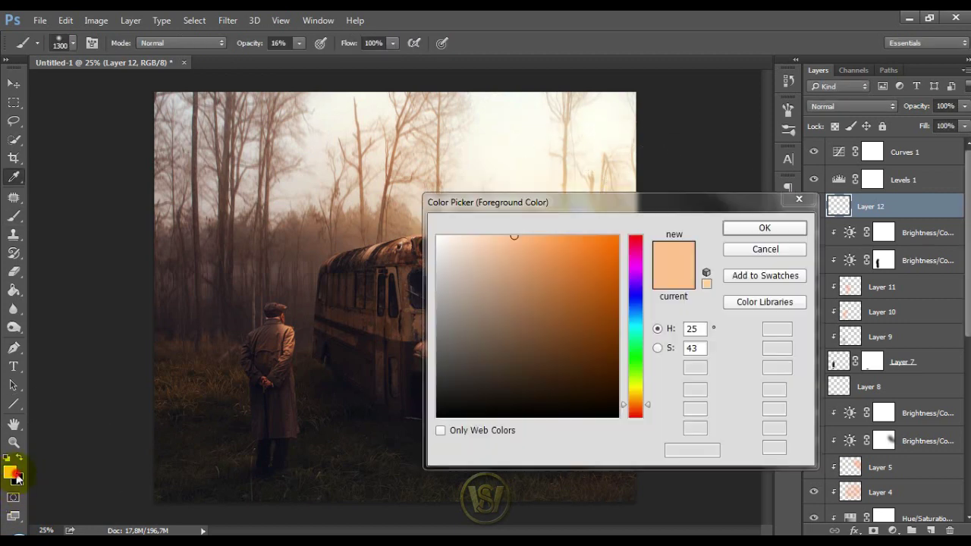
drag(578, 203, 552, 268)
click(579, 218)
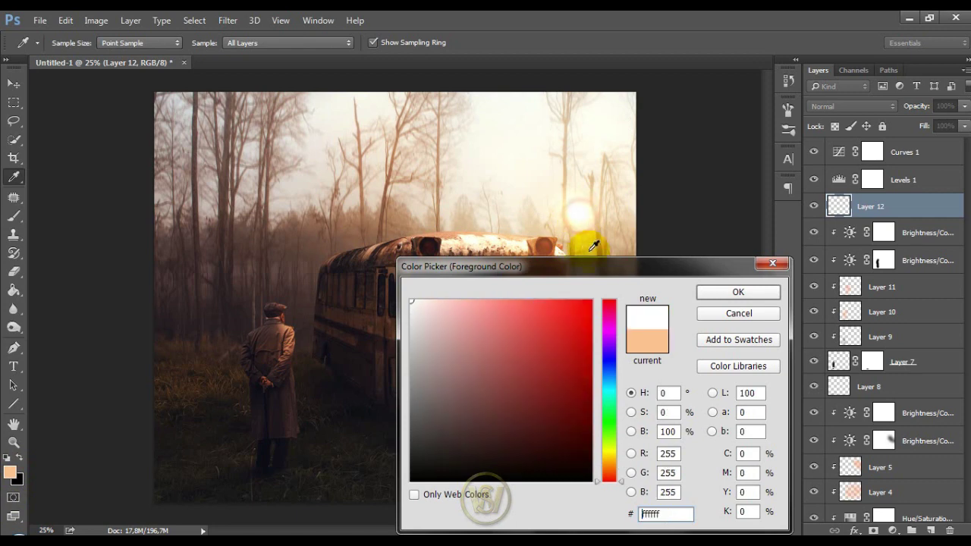
drag(607, 393, 609, 459)
drag(539, 358, 541, 337)
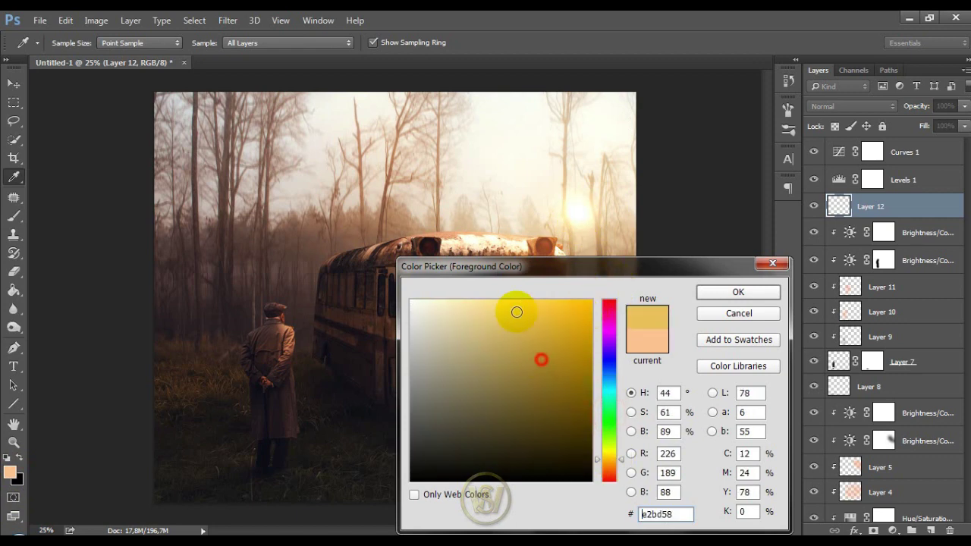
drag(609, 456, 609, 460)
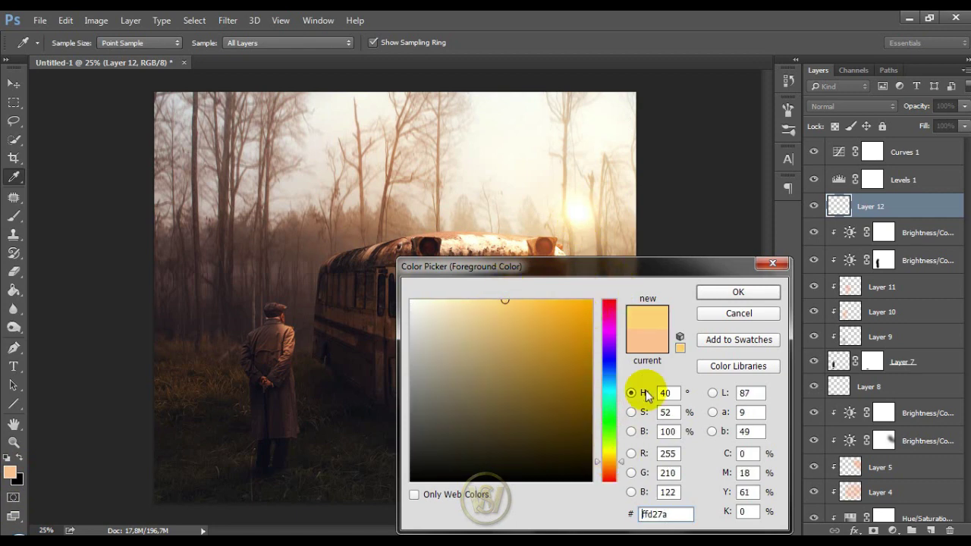
click(716, 294)
key(b)
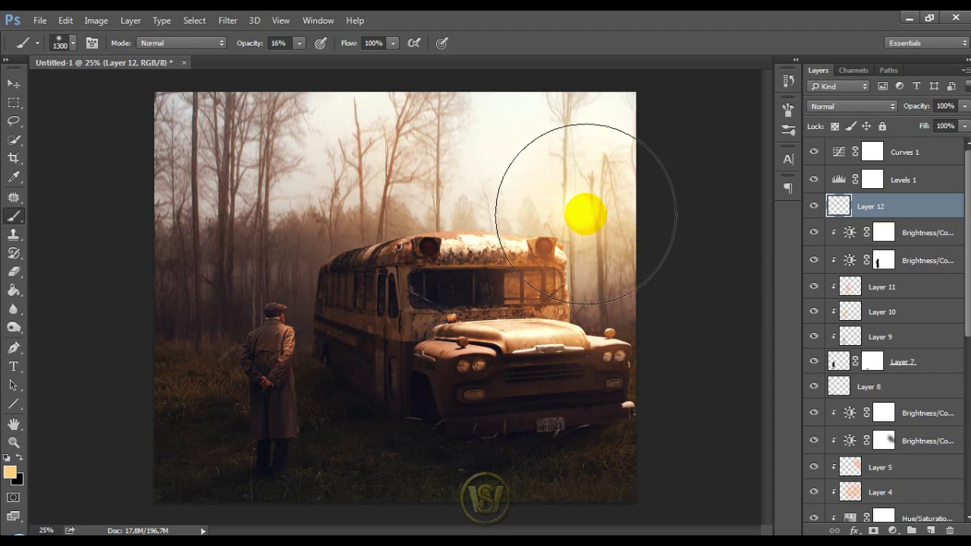
drag(586, 215, 553, 192)
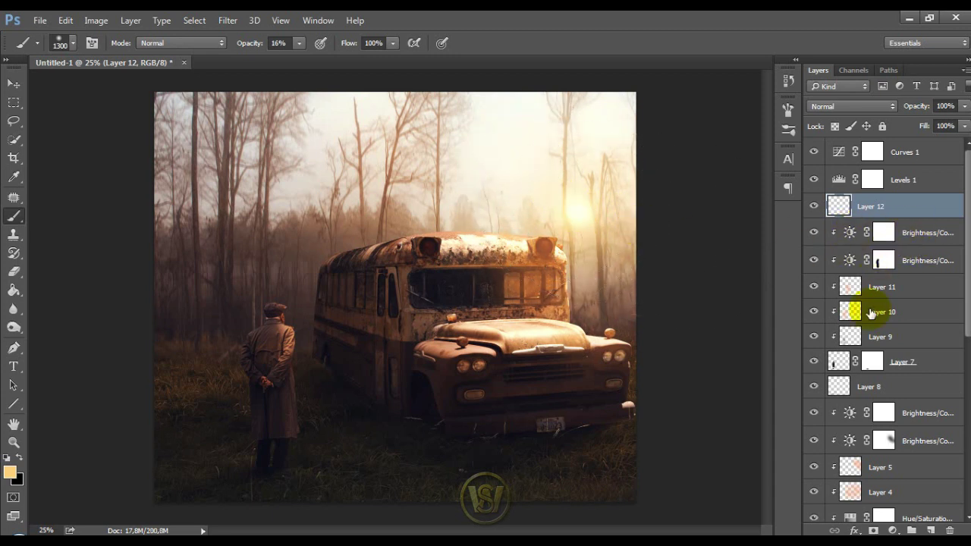
- Flatten the image from Layer 12 into a Background, then duplicate it as Layer 1
click(917, 207)
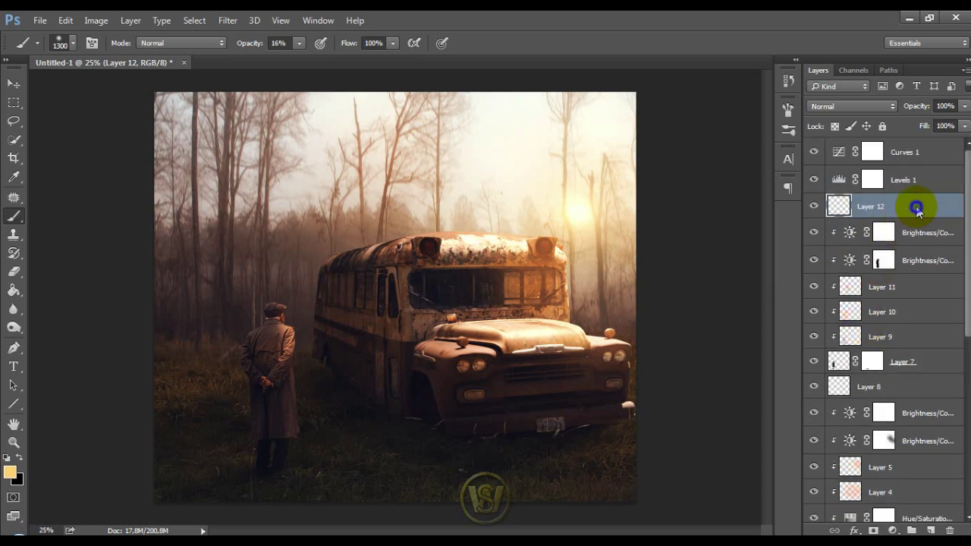
right_click(917, 207)
click(707, 456)
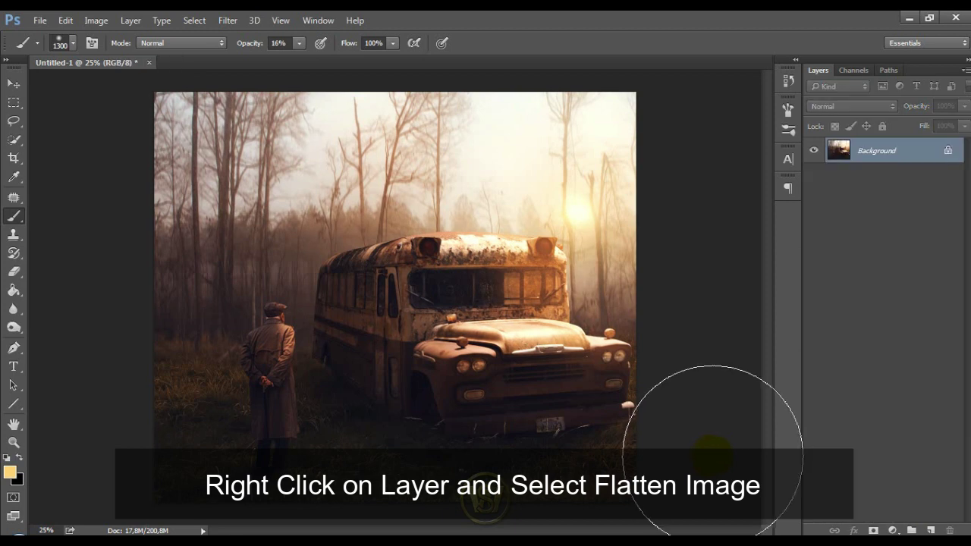
key(ctrl+j)
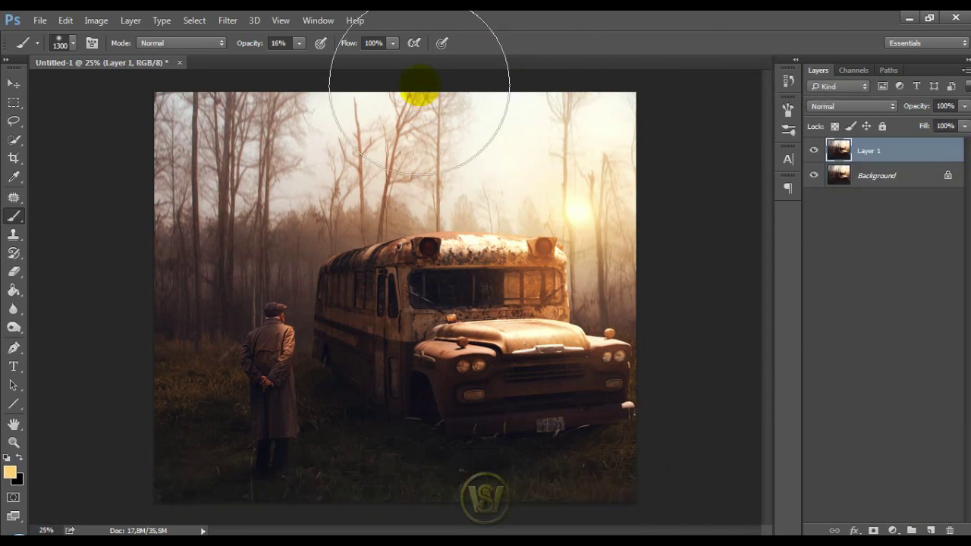
click(228, 20)
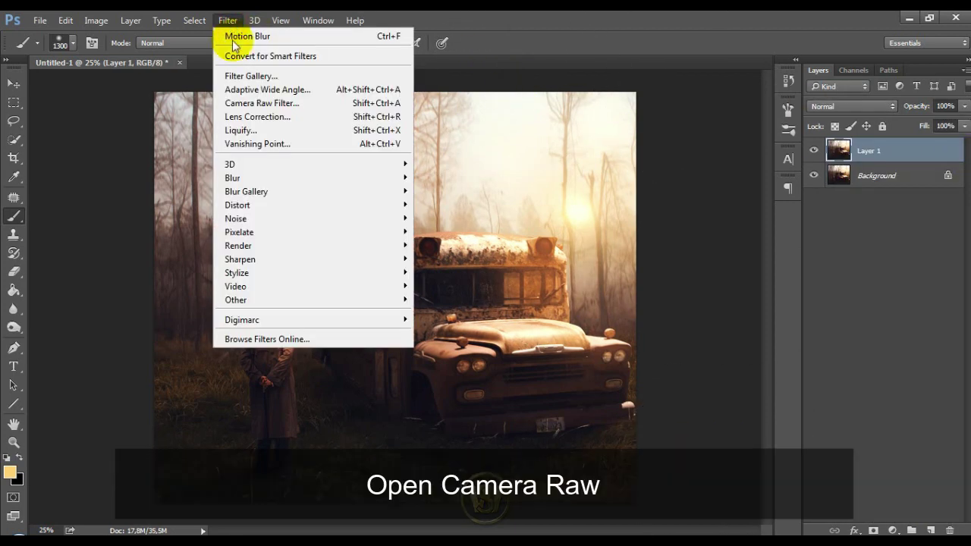
- Apply the Camera Raw Filter to Layer 1: Contrast +9, Highlights +8, Shadows +16, Blacks +15, Clarity +18
click(249, 105)
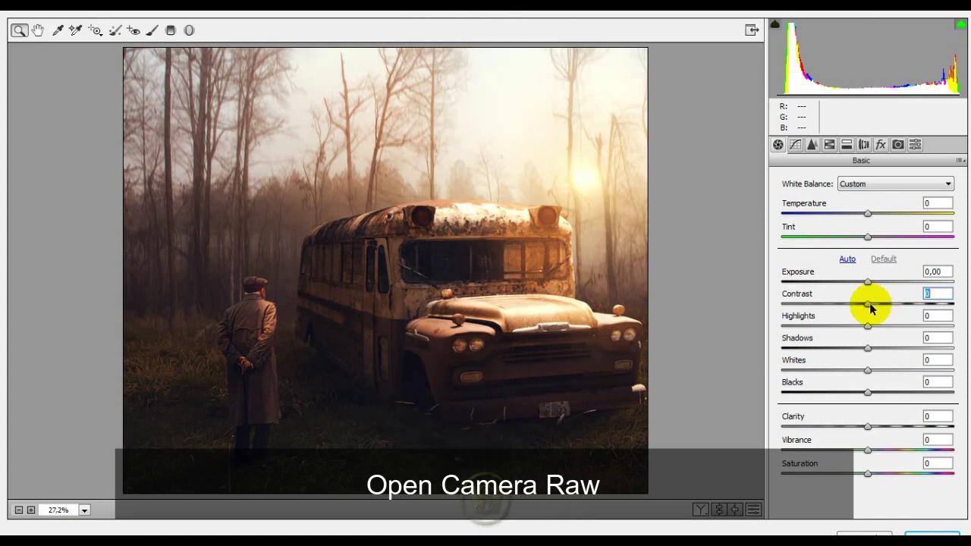
drag(875, 306, 880, 309)
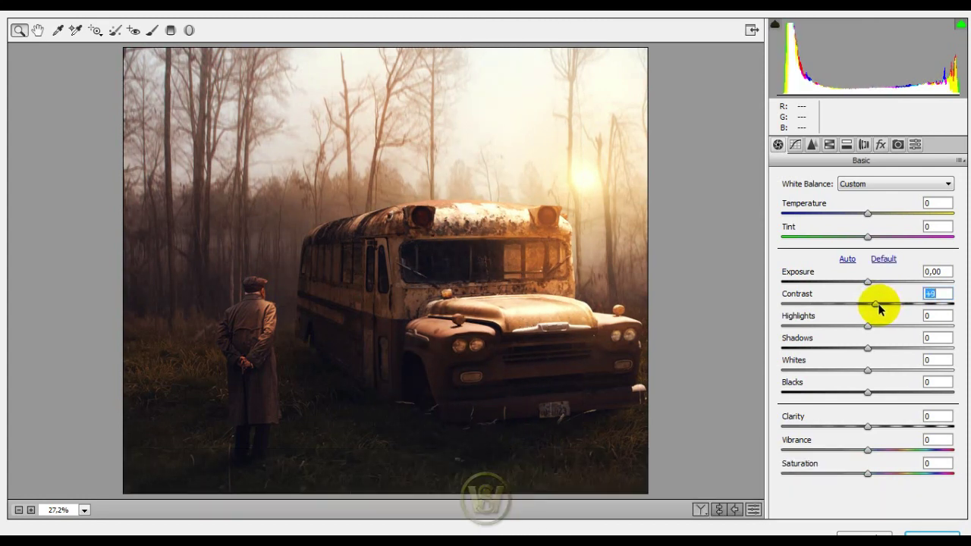
mouse_move(870, 328)
mouse_down()
mouse_move(888, 326)
mouse_move(872, 332)
mouse_move(873, 349)
mouse_move(884, 348)
mouse_up()
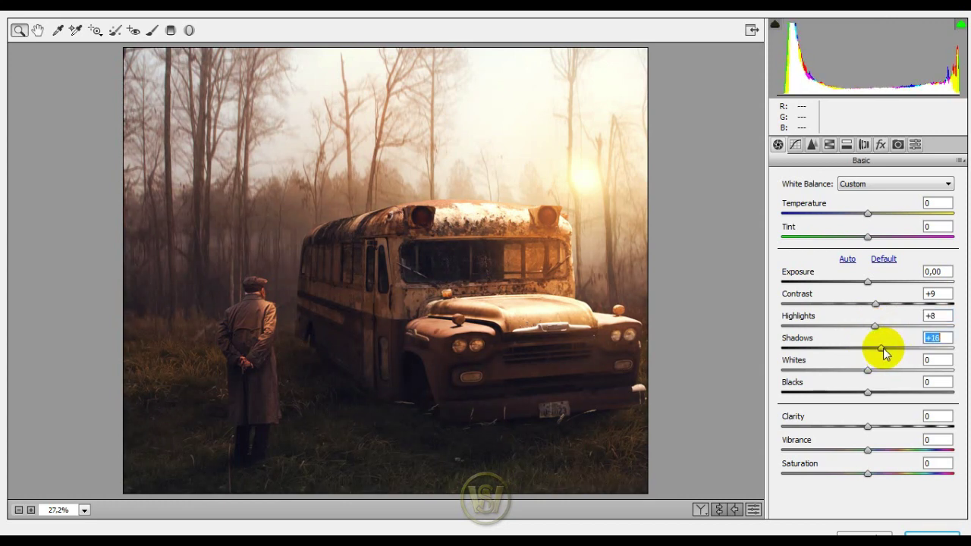
drag(867, 392, 880, 392)
drag(868, 426, 877, 429)
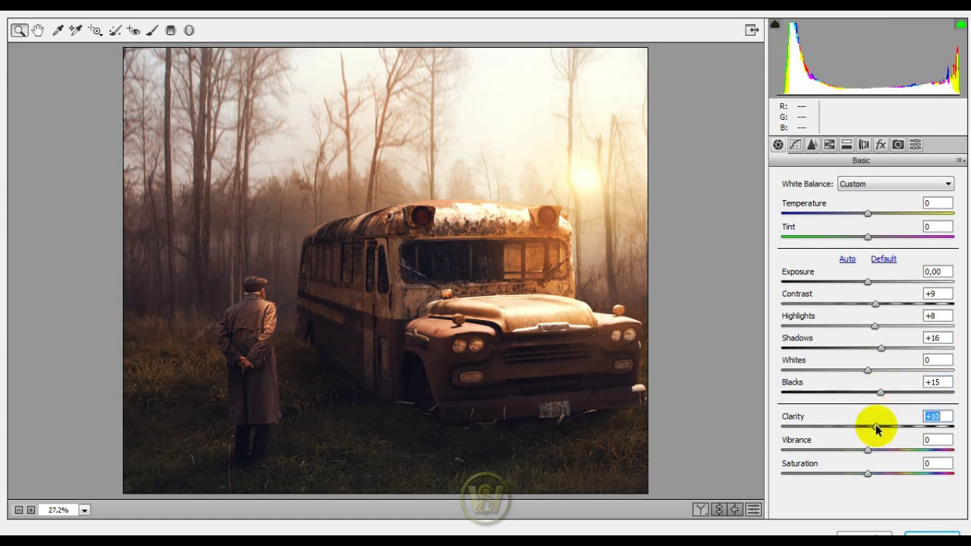